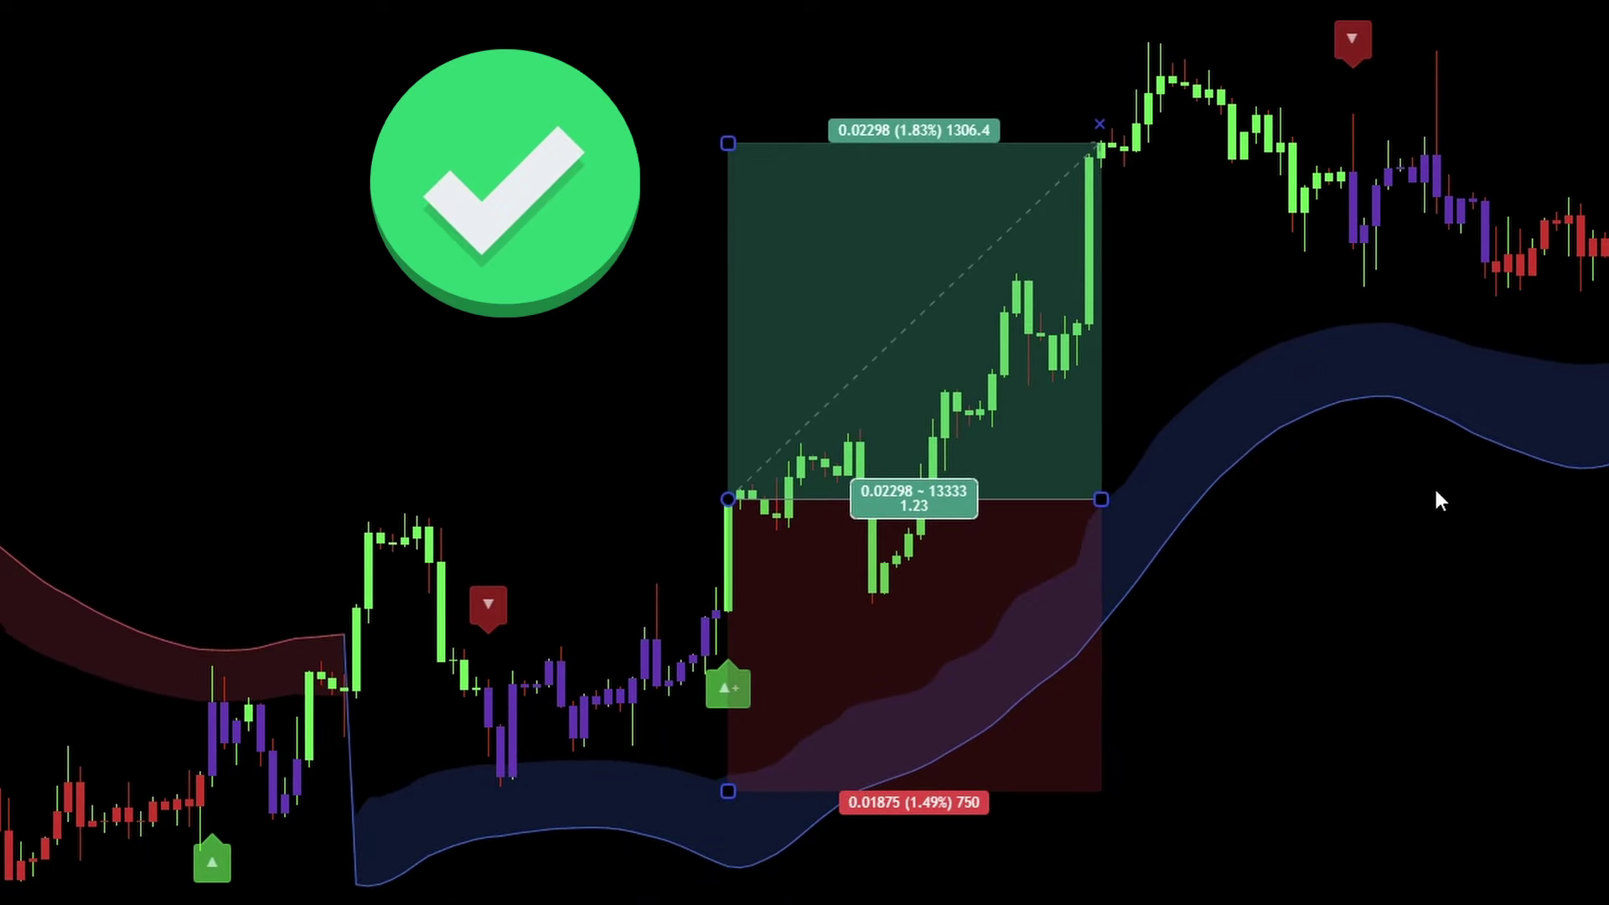
Pan through the example long and short trades on the chart
left_click_drag(1540, 578, 600, 545)
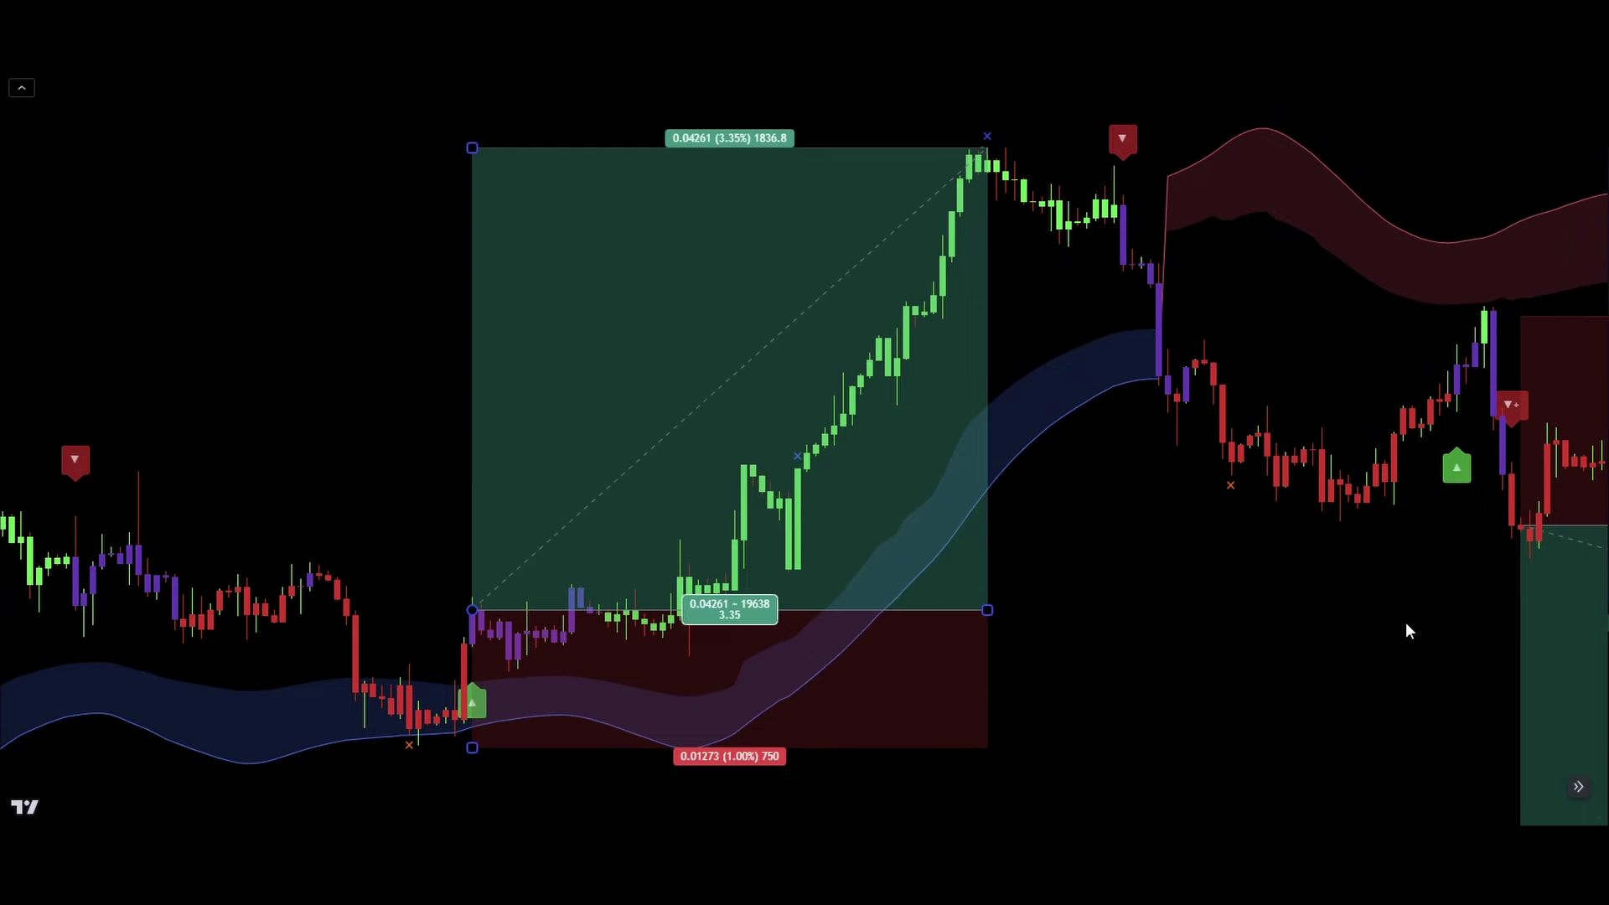
left_click_drag(1405, 632, 45, 501)
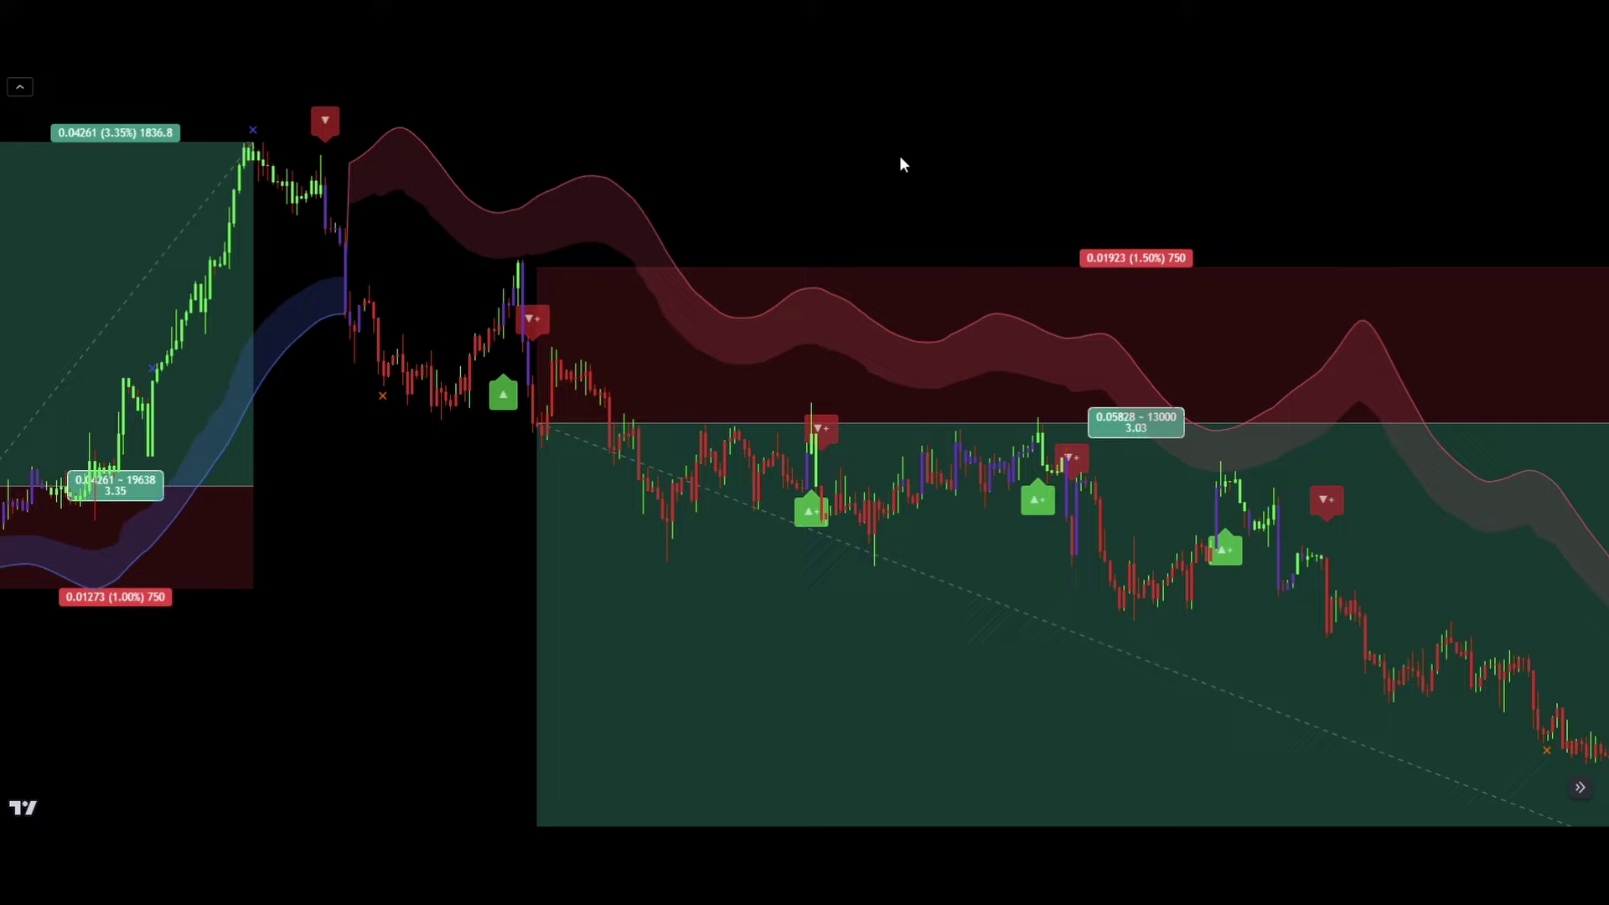
left_click_drag(1445, 178, 1116, 114)
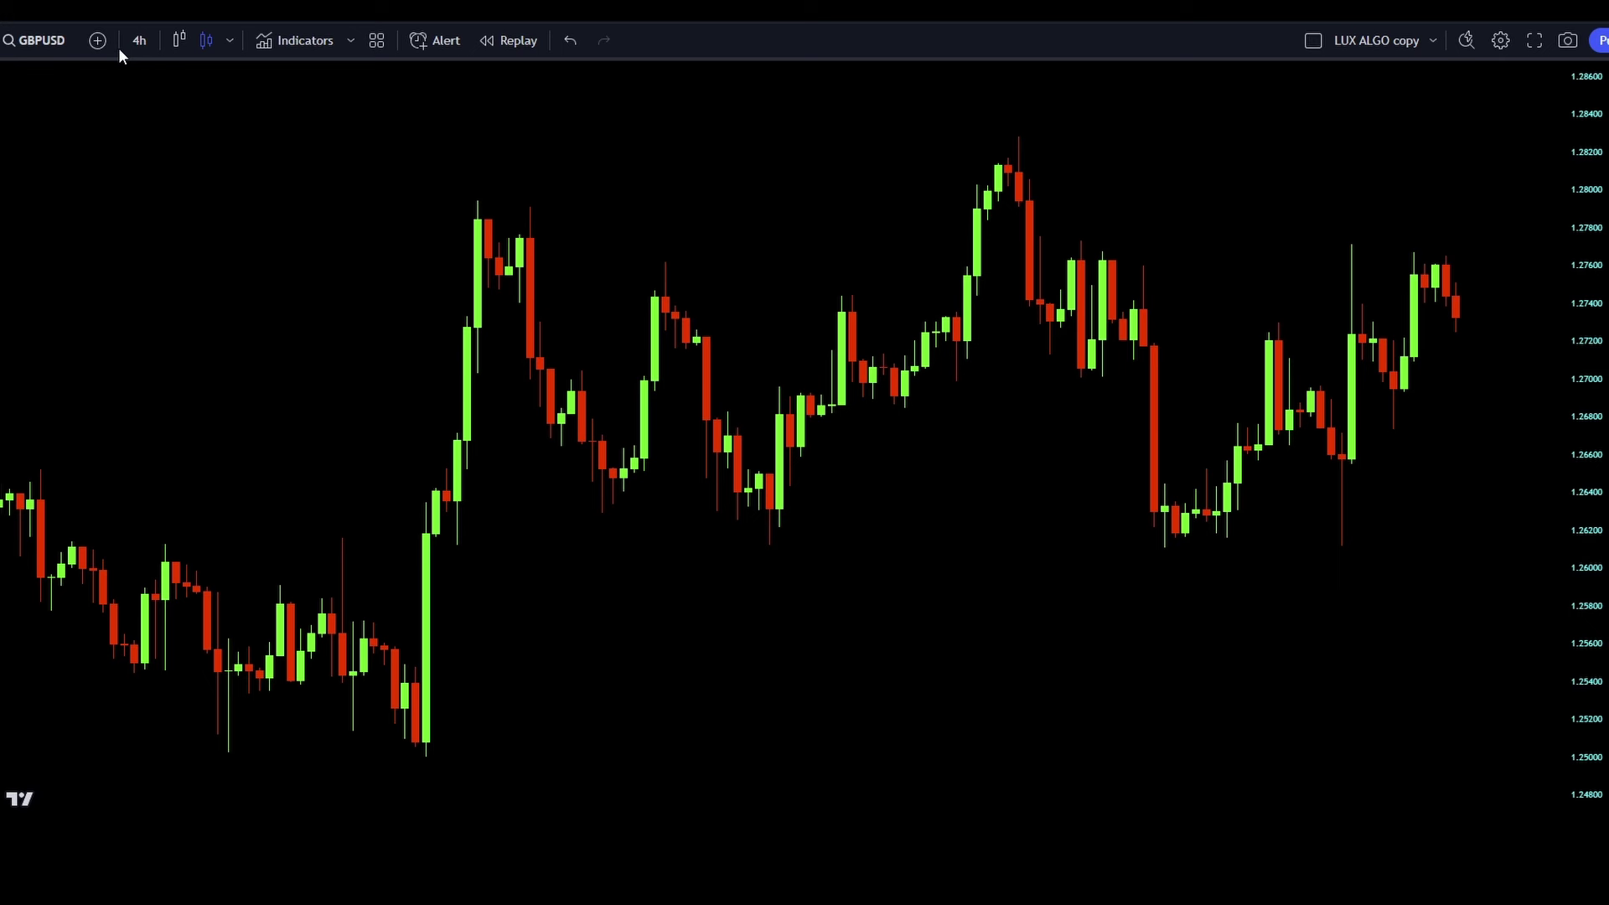
Keep the 4h timeframe, add Signals & Overlays, and favorite it plus Price Action Concepts
left_click(135, 41)
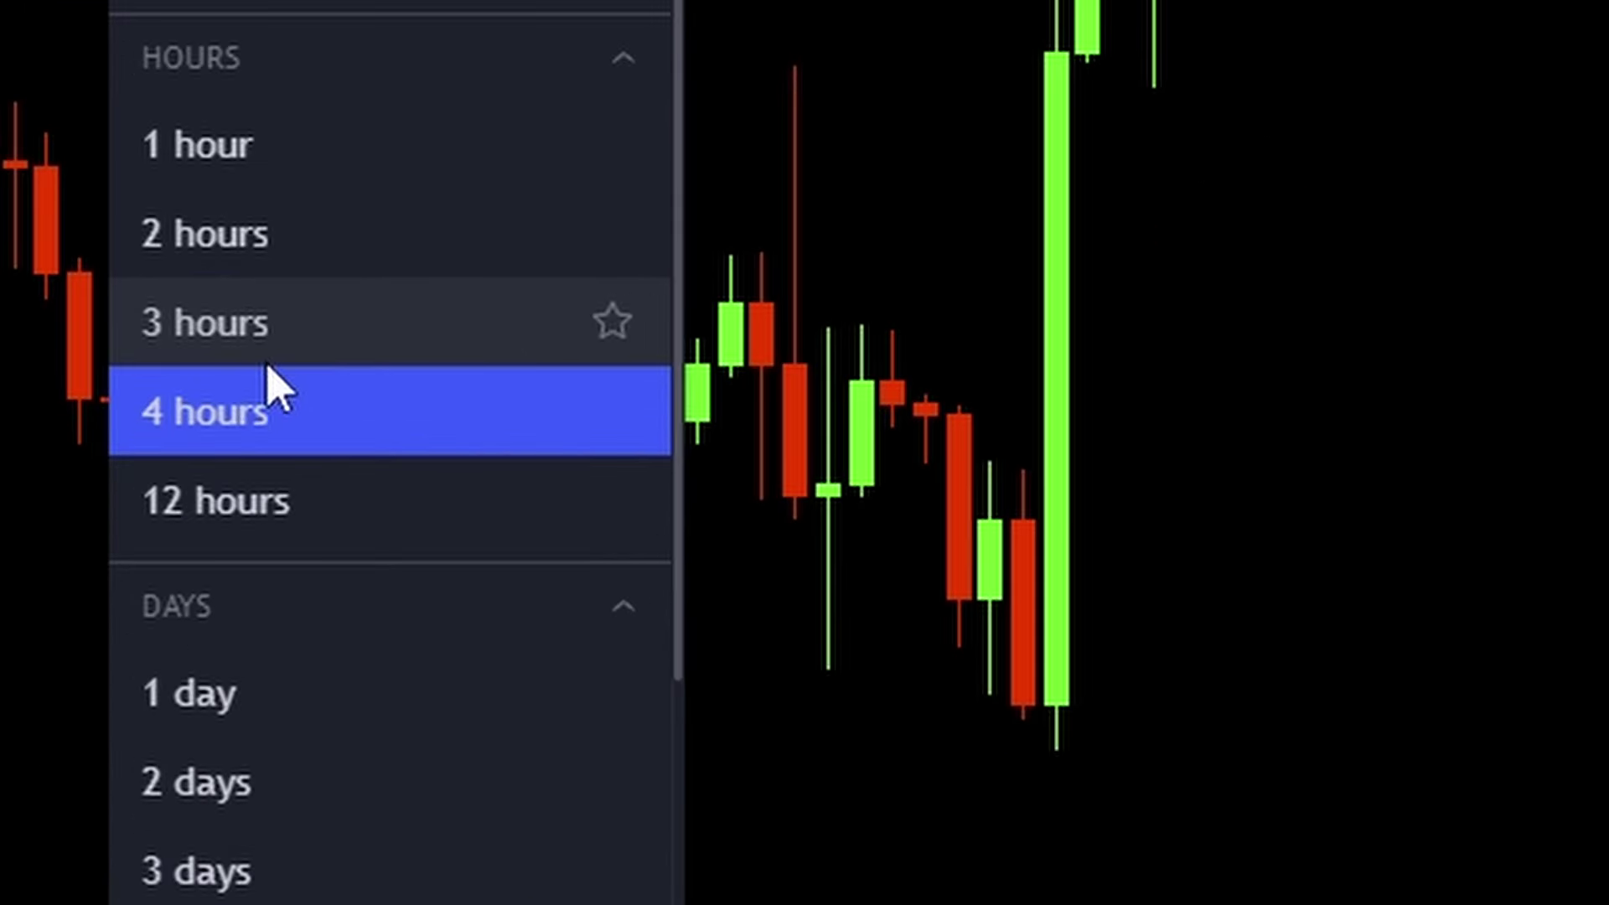
left_click(322, 423)
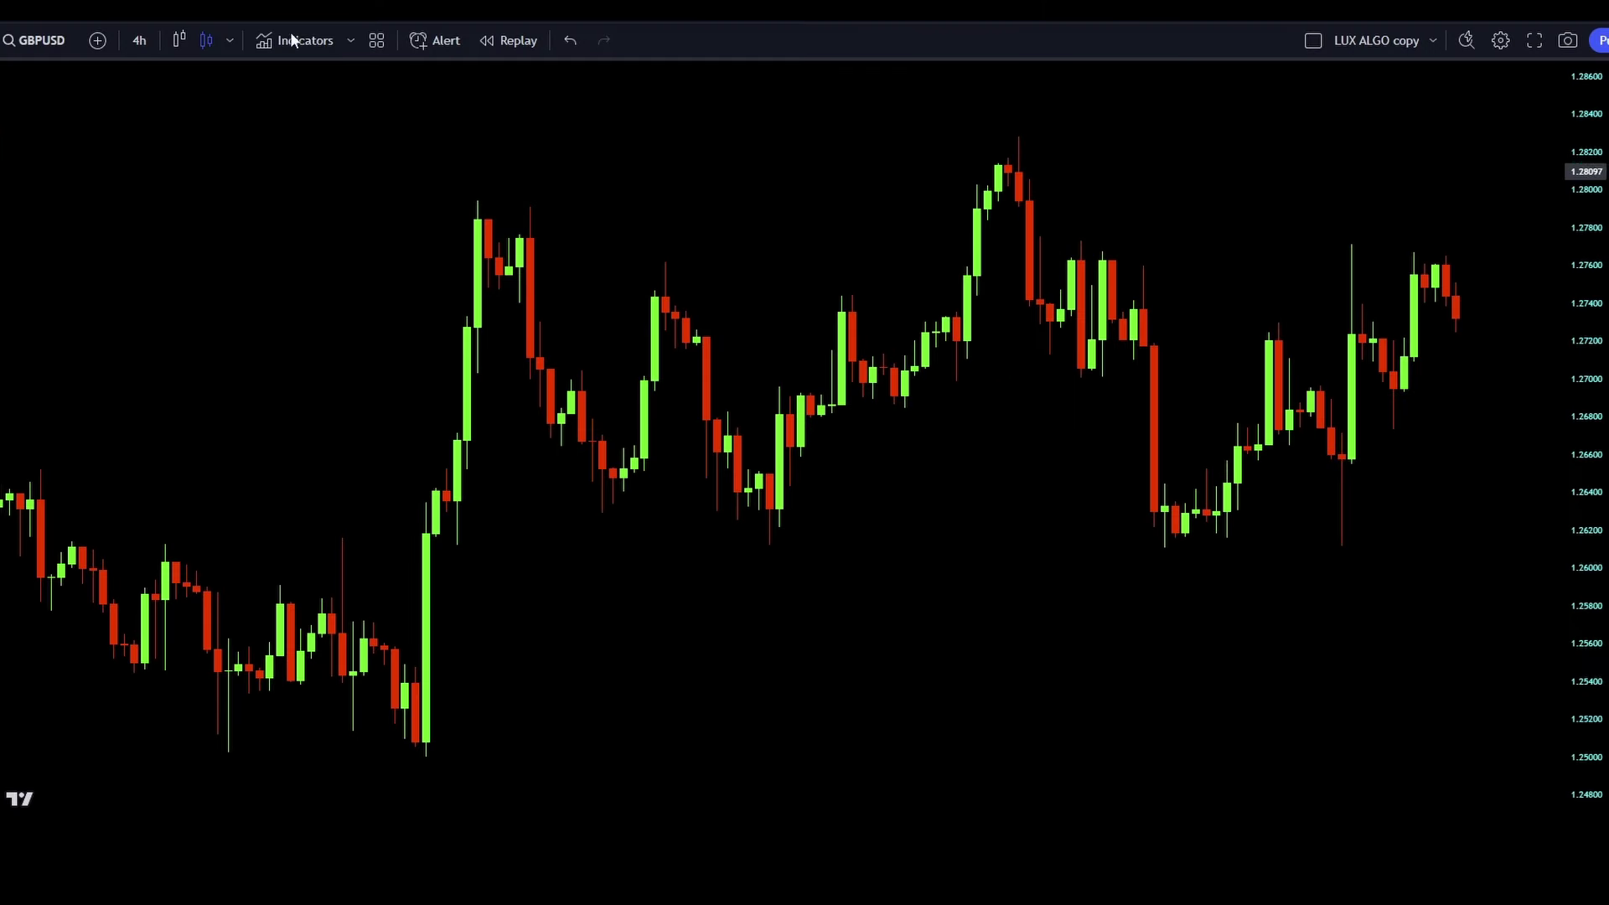
left_click(316, 42)
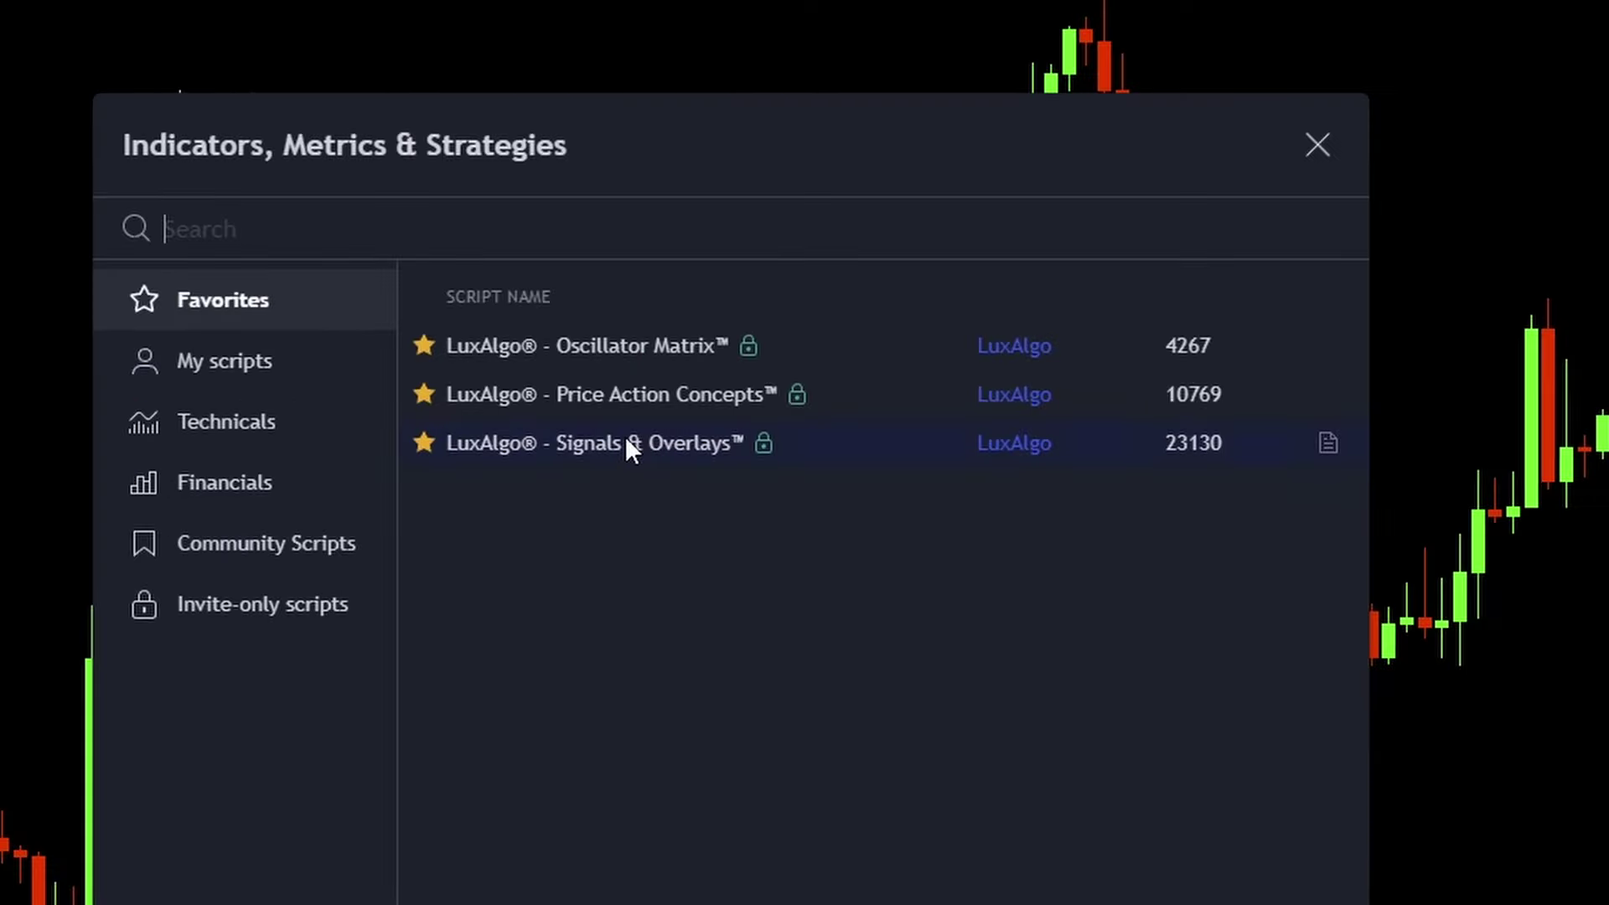
left_click(517, 496)
left_click(925, 80)
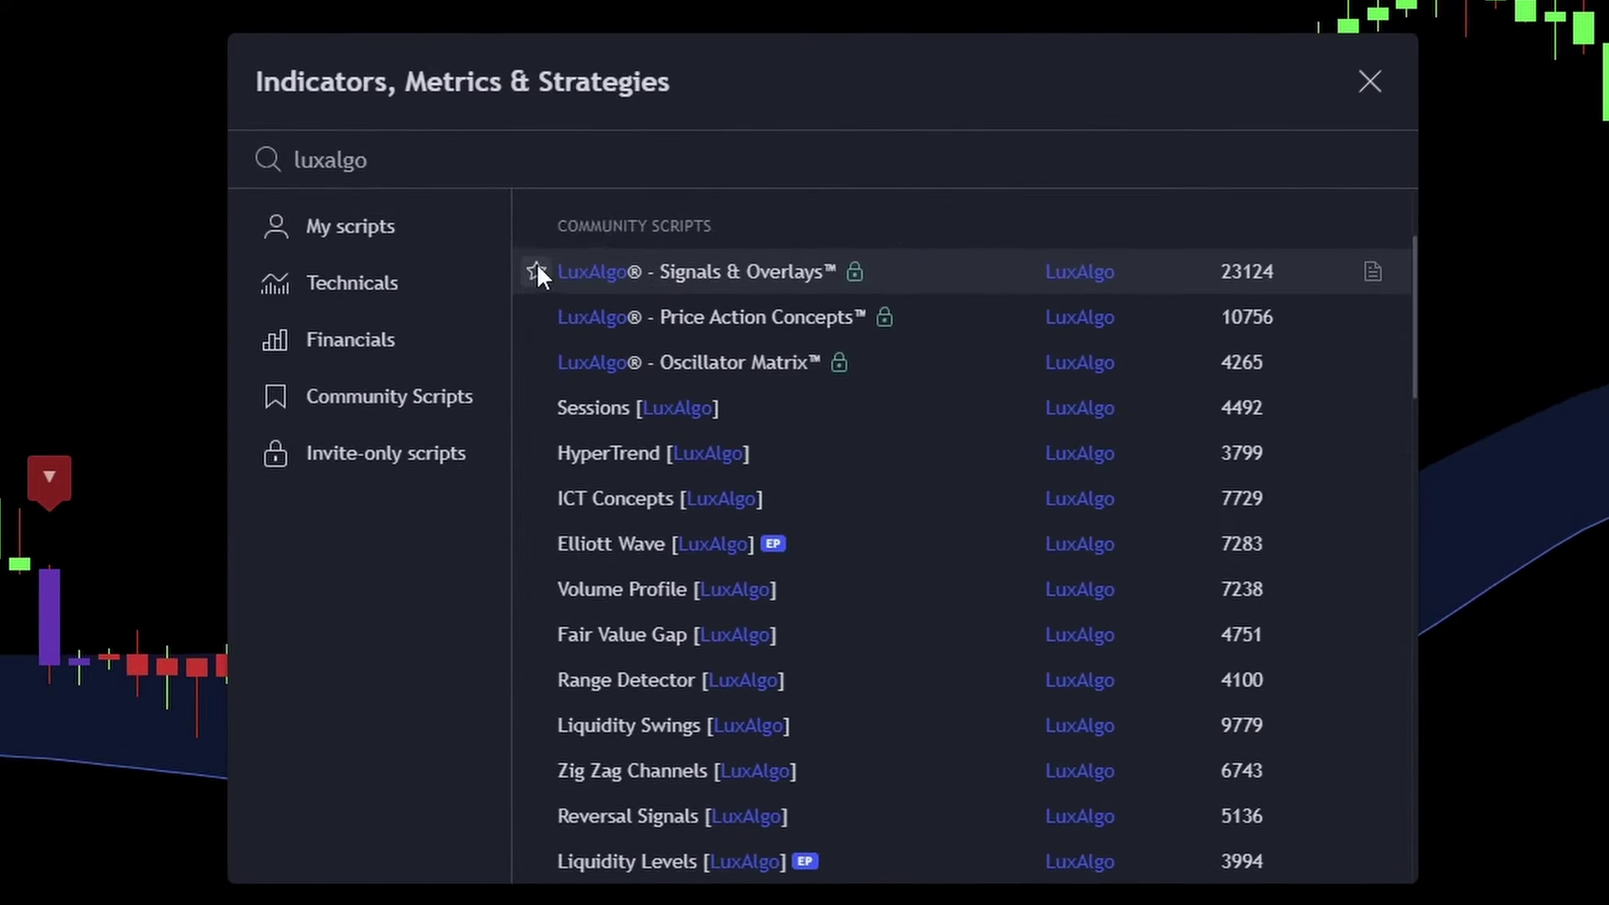
left_click(536, 270)
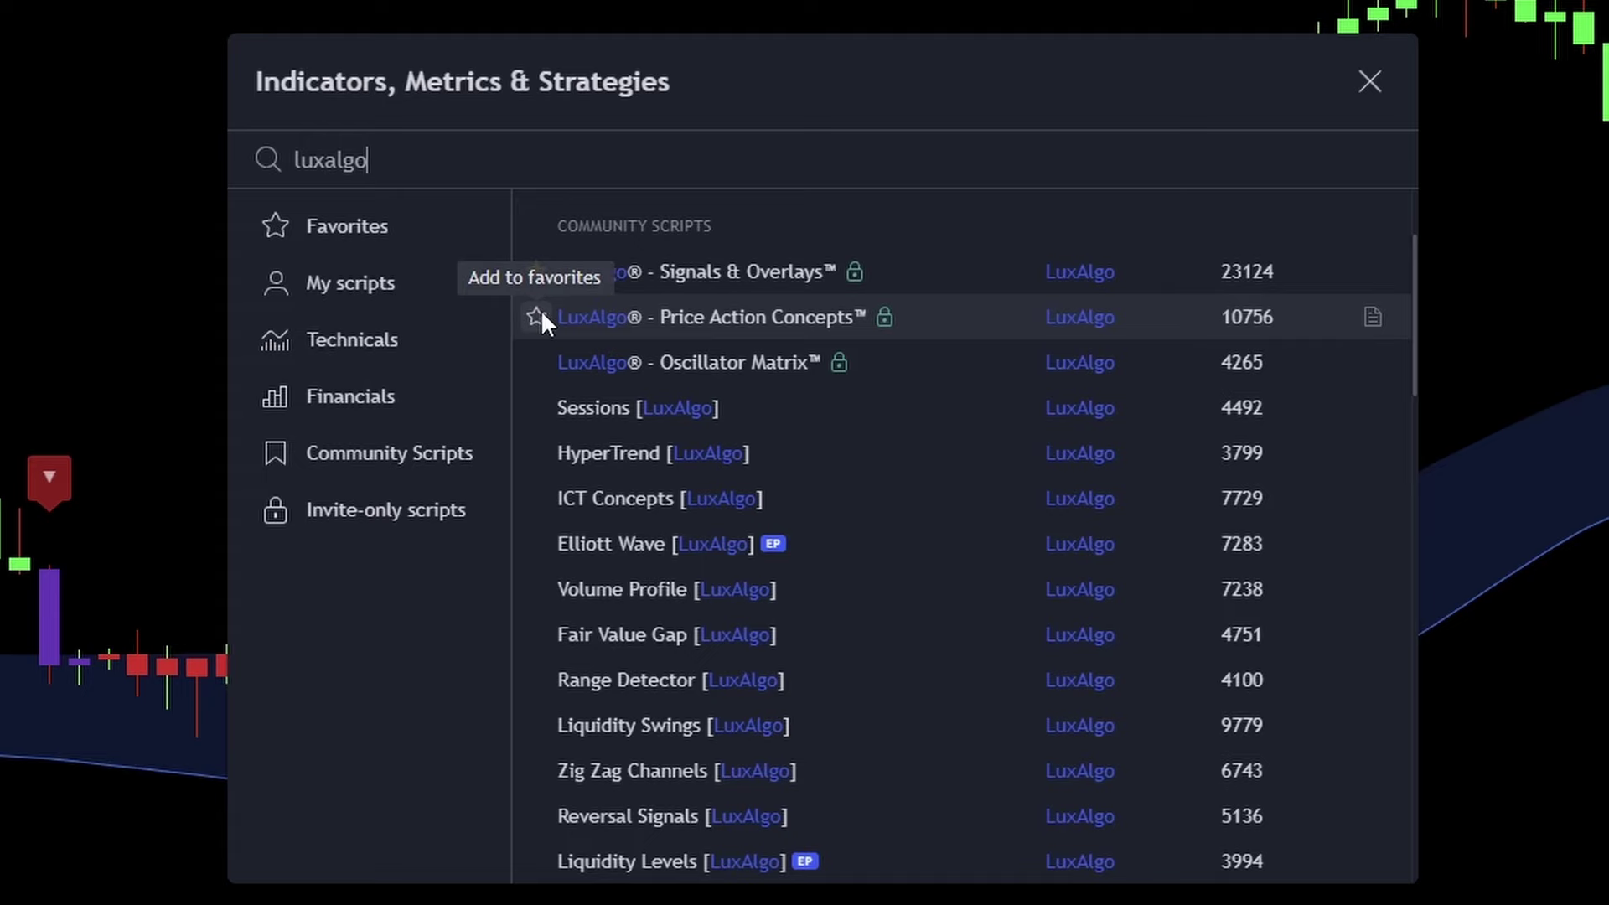
left_click(537, 316)
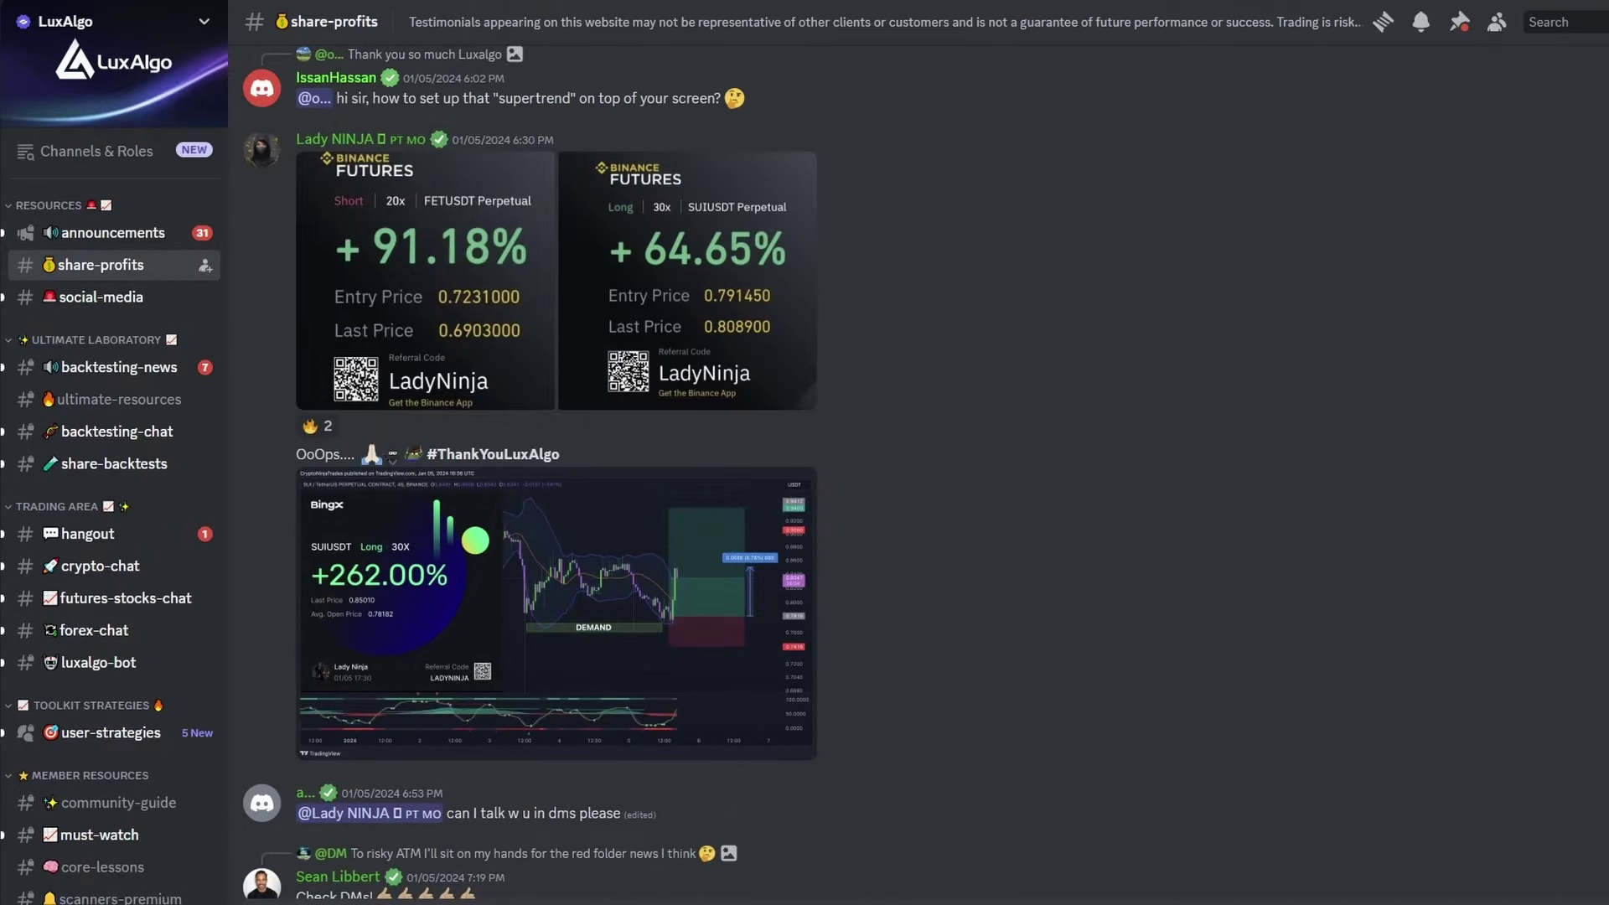
Scroll down to today's posts and pan the example chart to later price action
scroll(556, 469, "down", 10)
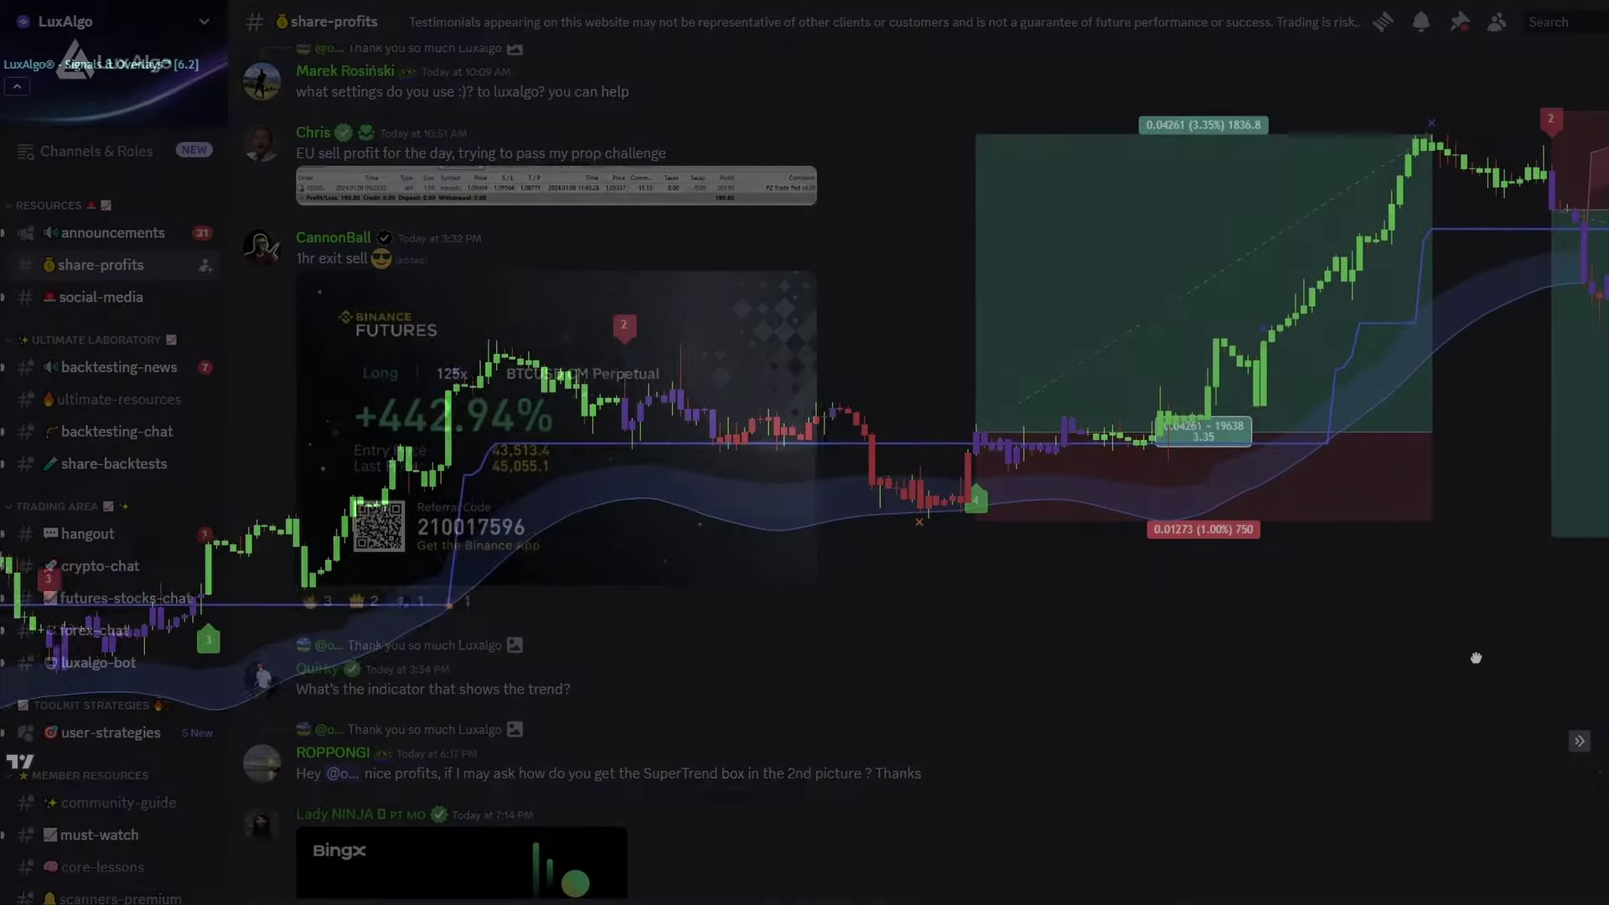
left_click_drag(1473, 657, 68, 755)
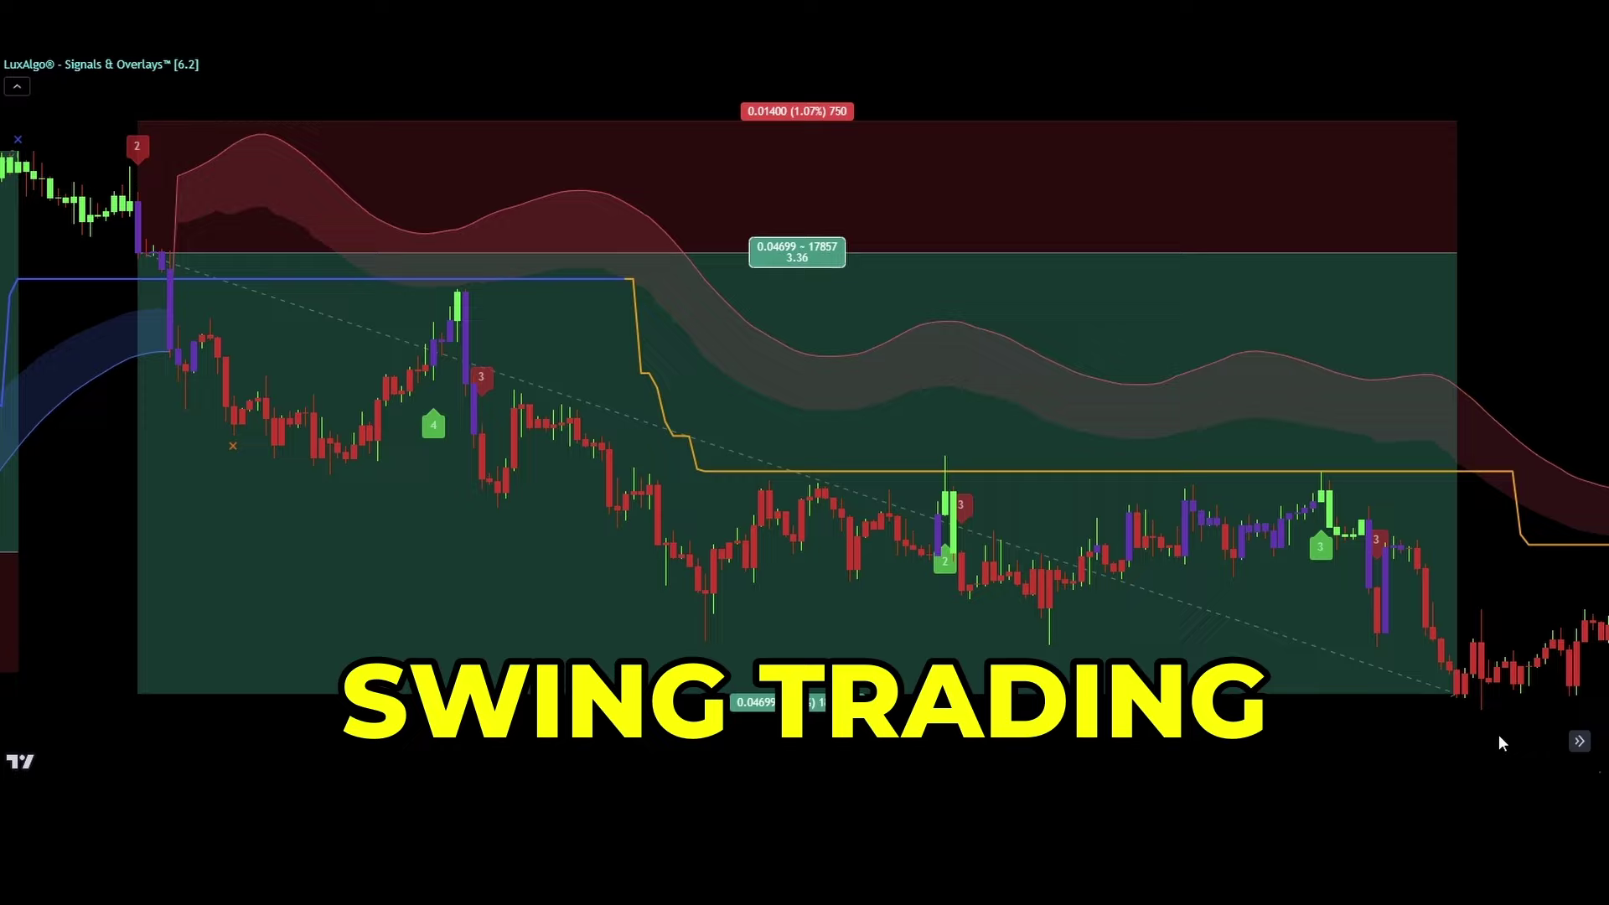
Pan forward through the Signals & Overlays trade examples
left_click_drag(1498, 734, 223, 689)
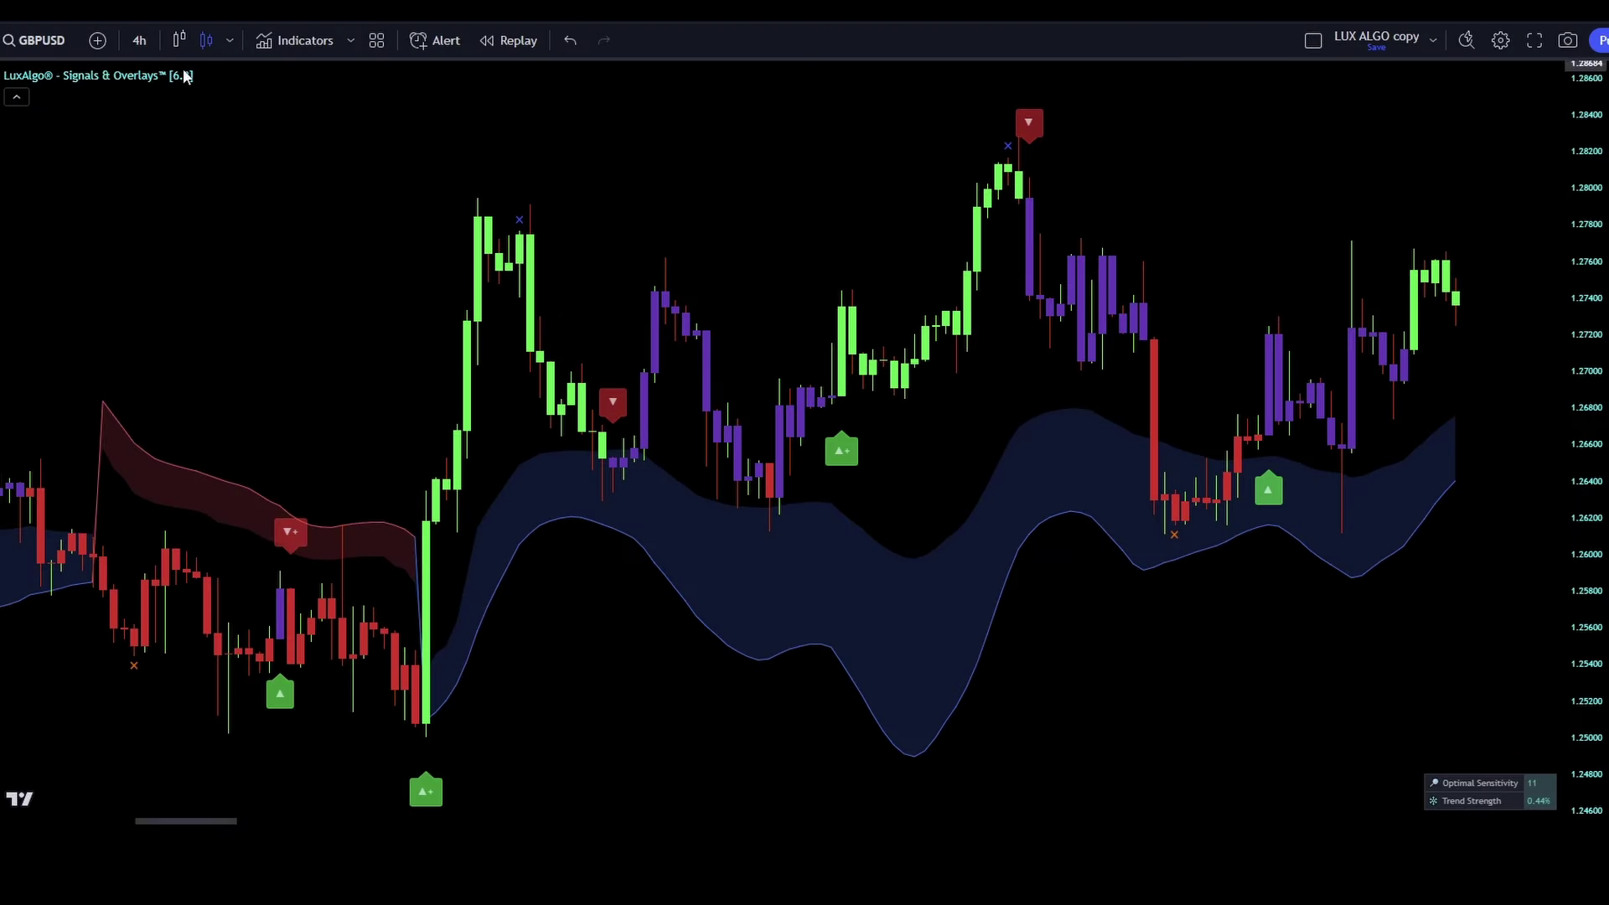
In the indicator settings, keep preset None, Confirmation + Exits mode and current candle coloring
left_click(234, 76)
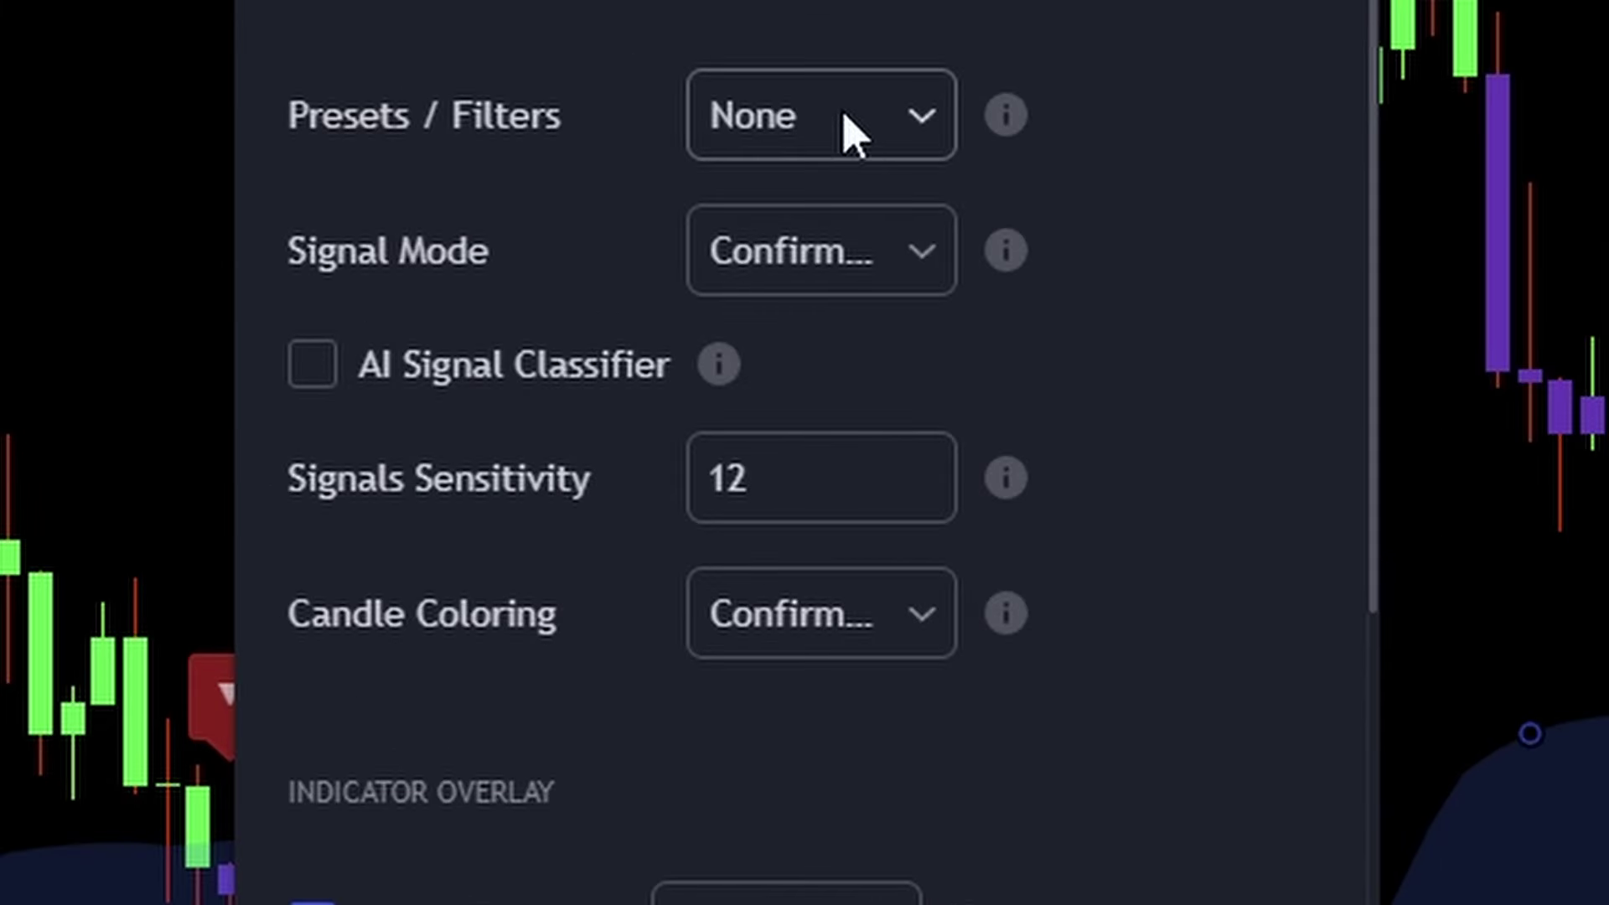
left_click(852, 135)
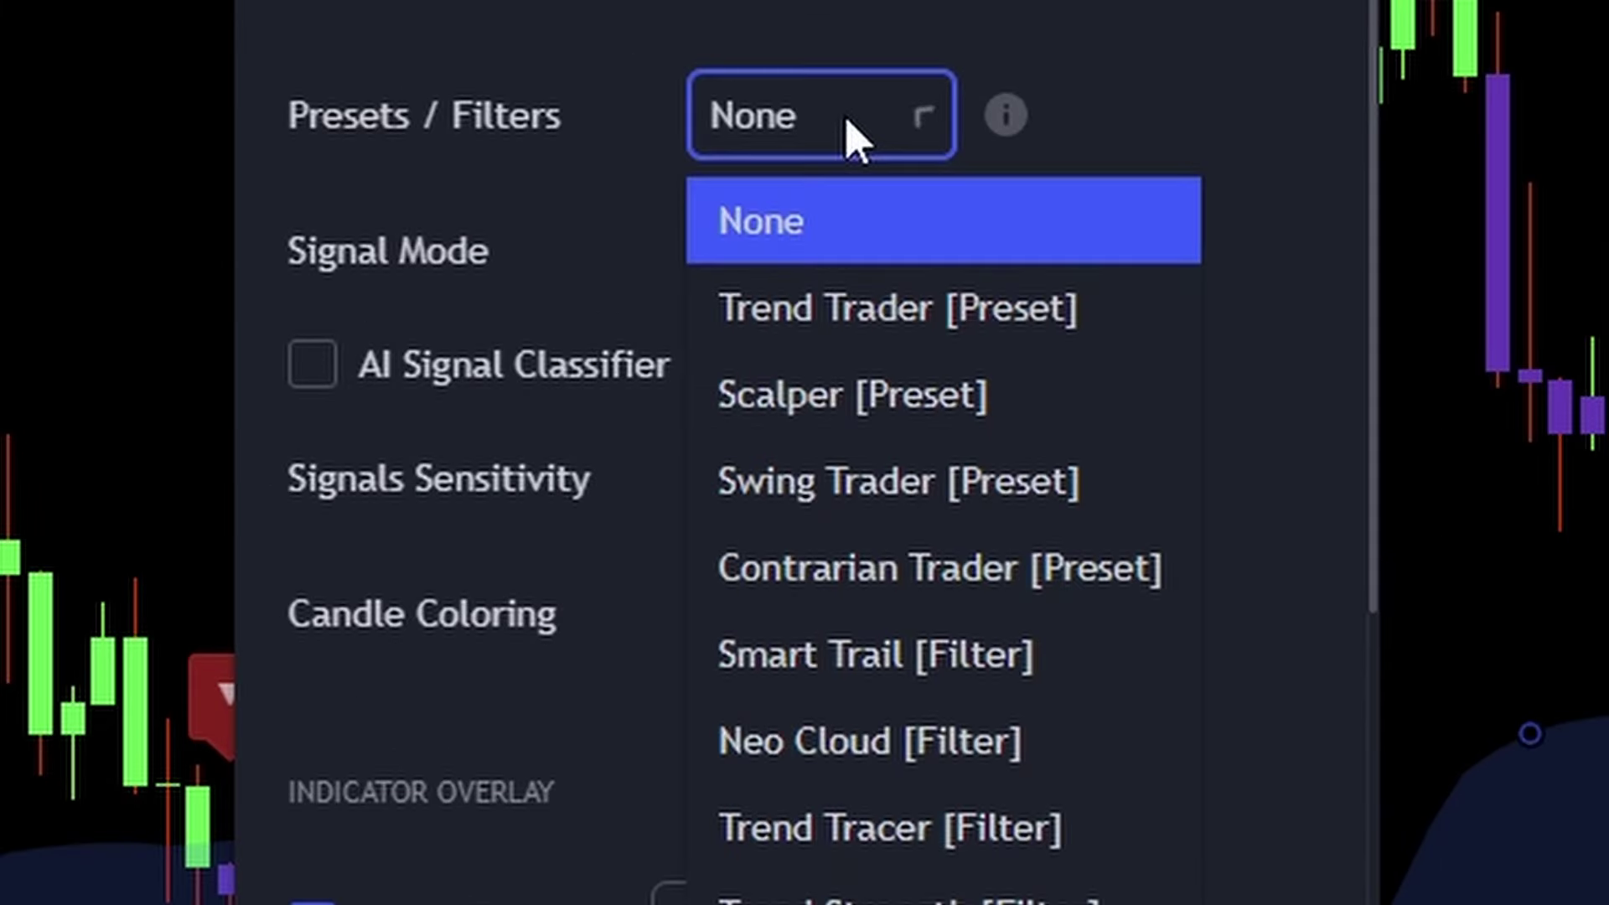
left_click(876, 4)
left_click(864, 279)
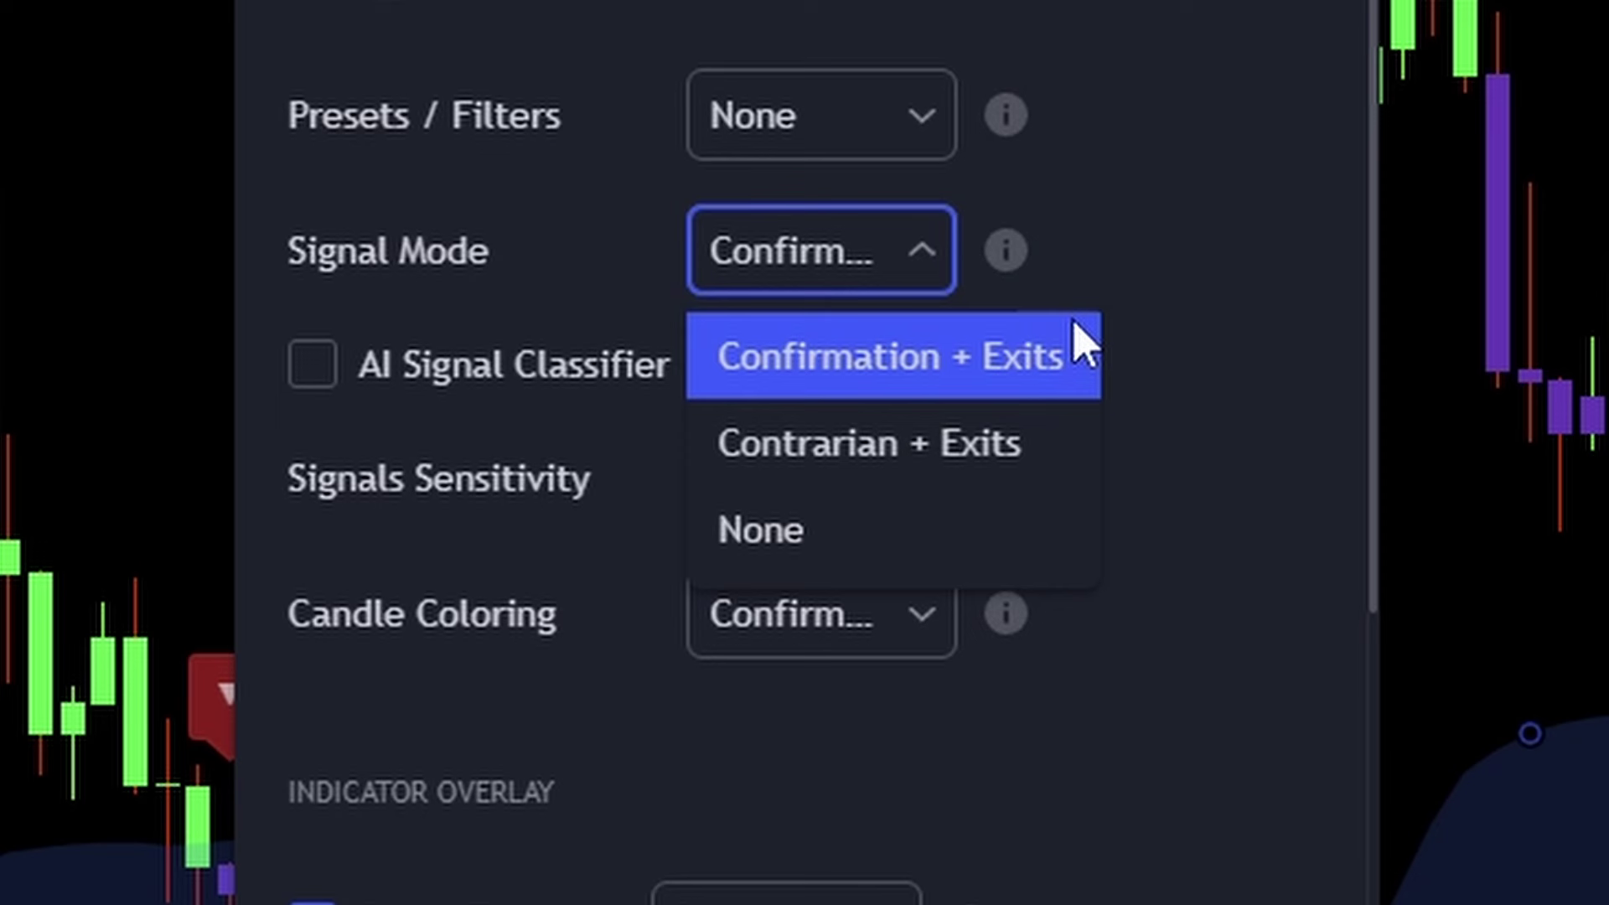
left_click(1127, 356)
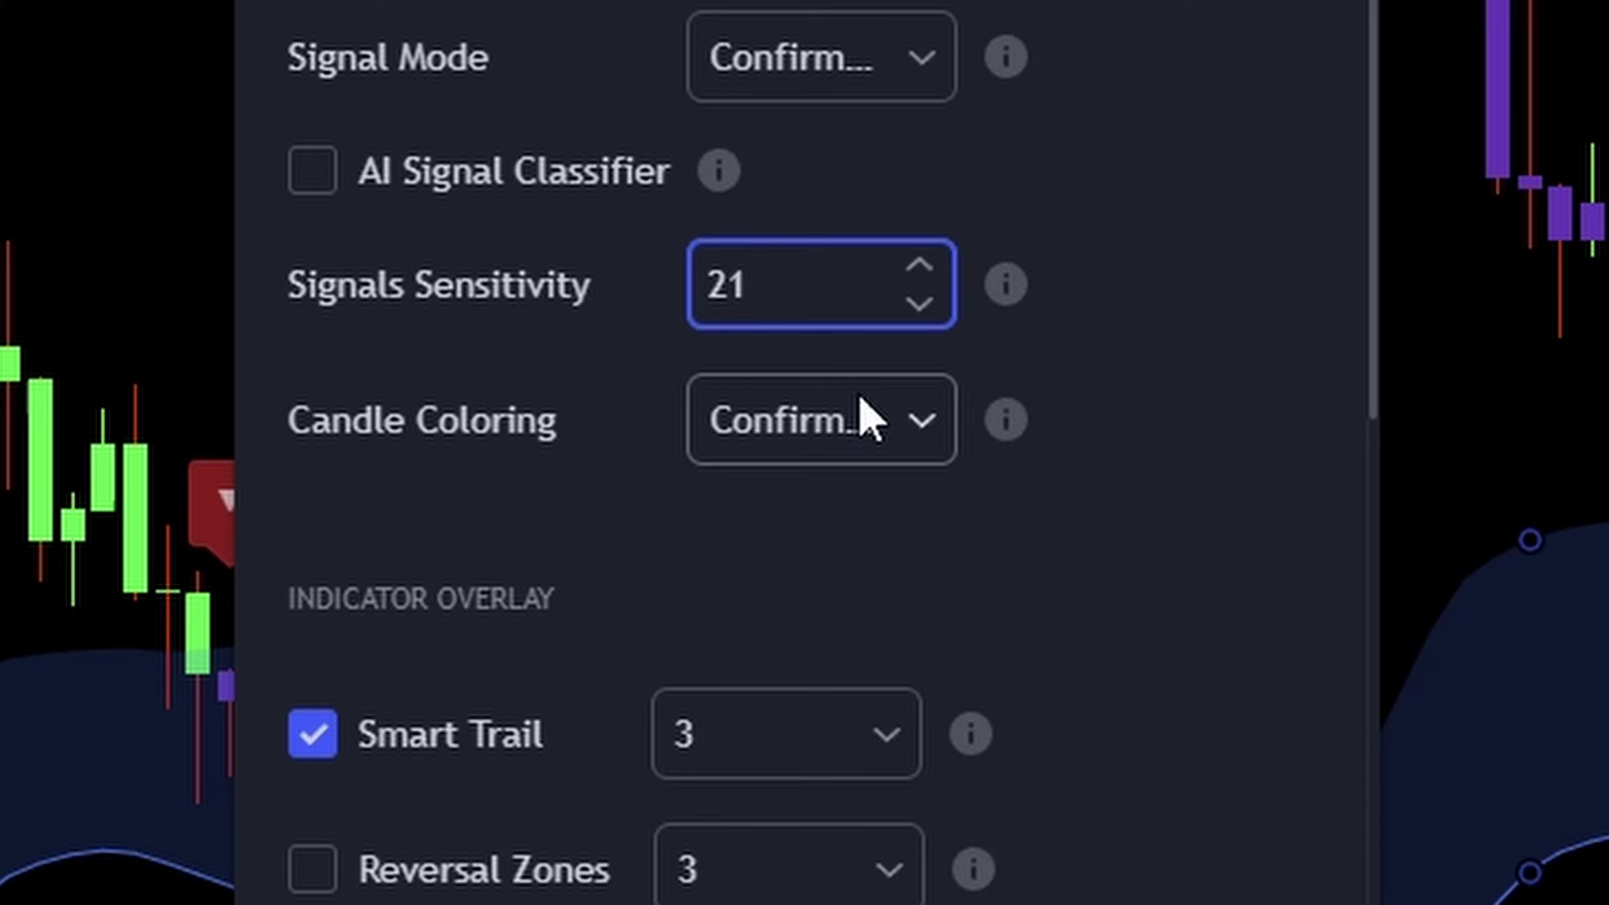
left_click(869, 416)
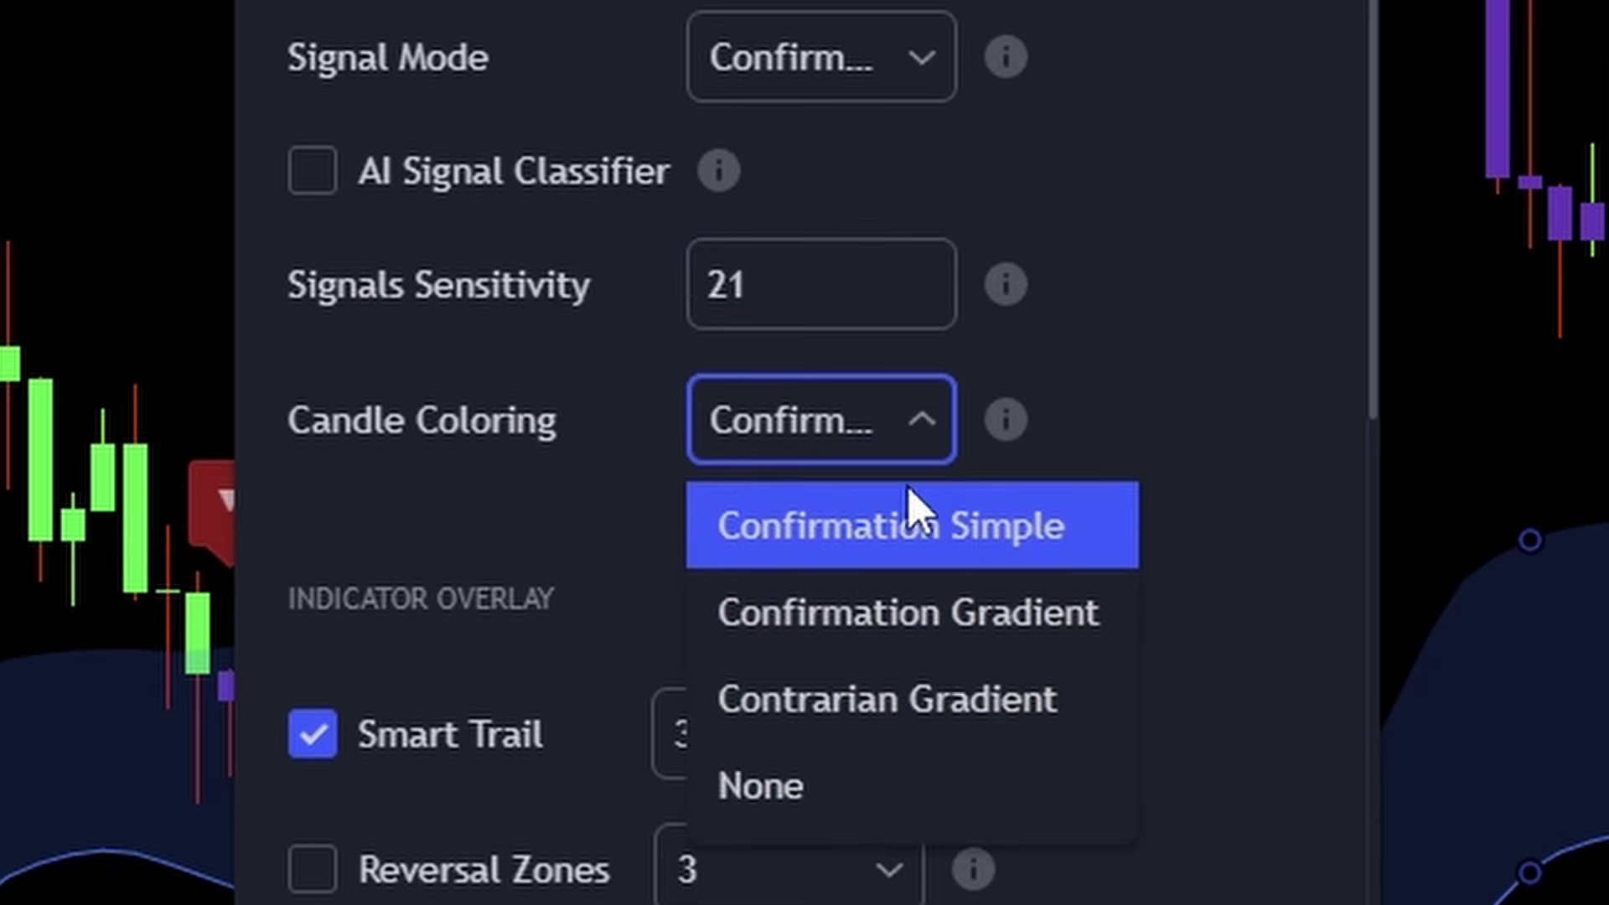
left_click(1127, 410)
scroll(1035, 596, "down", 6)
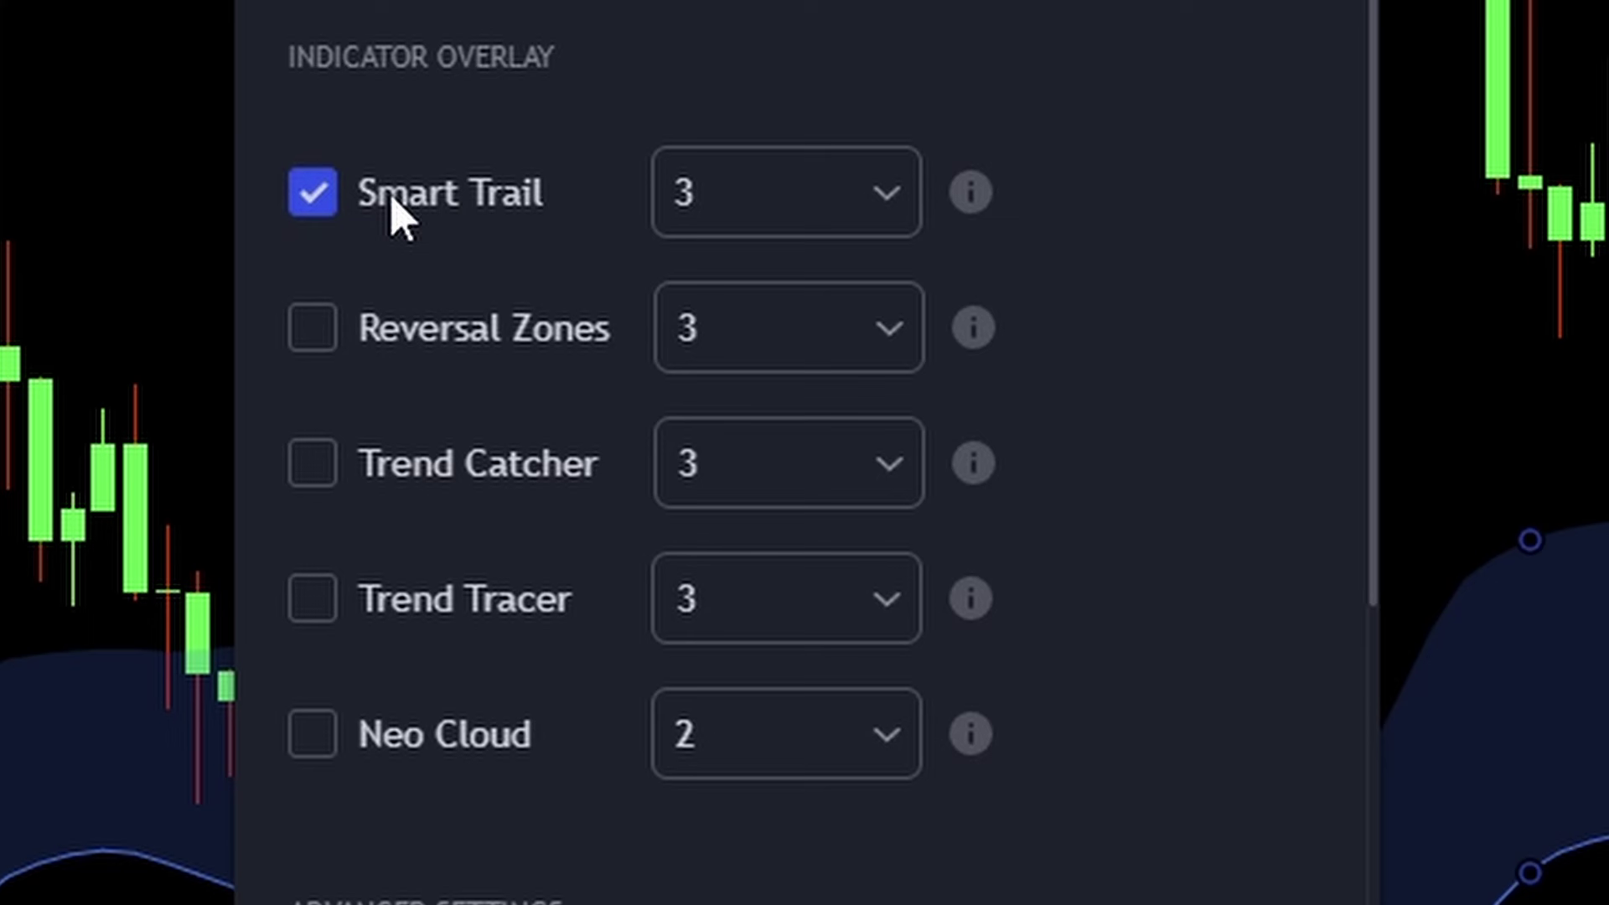
Set the Smart Trail level to 4 and close the indicator settings
left_click(786, 209)
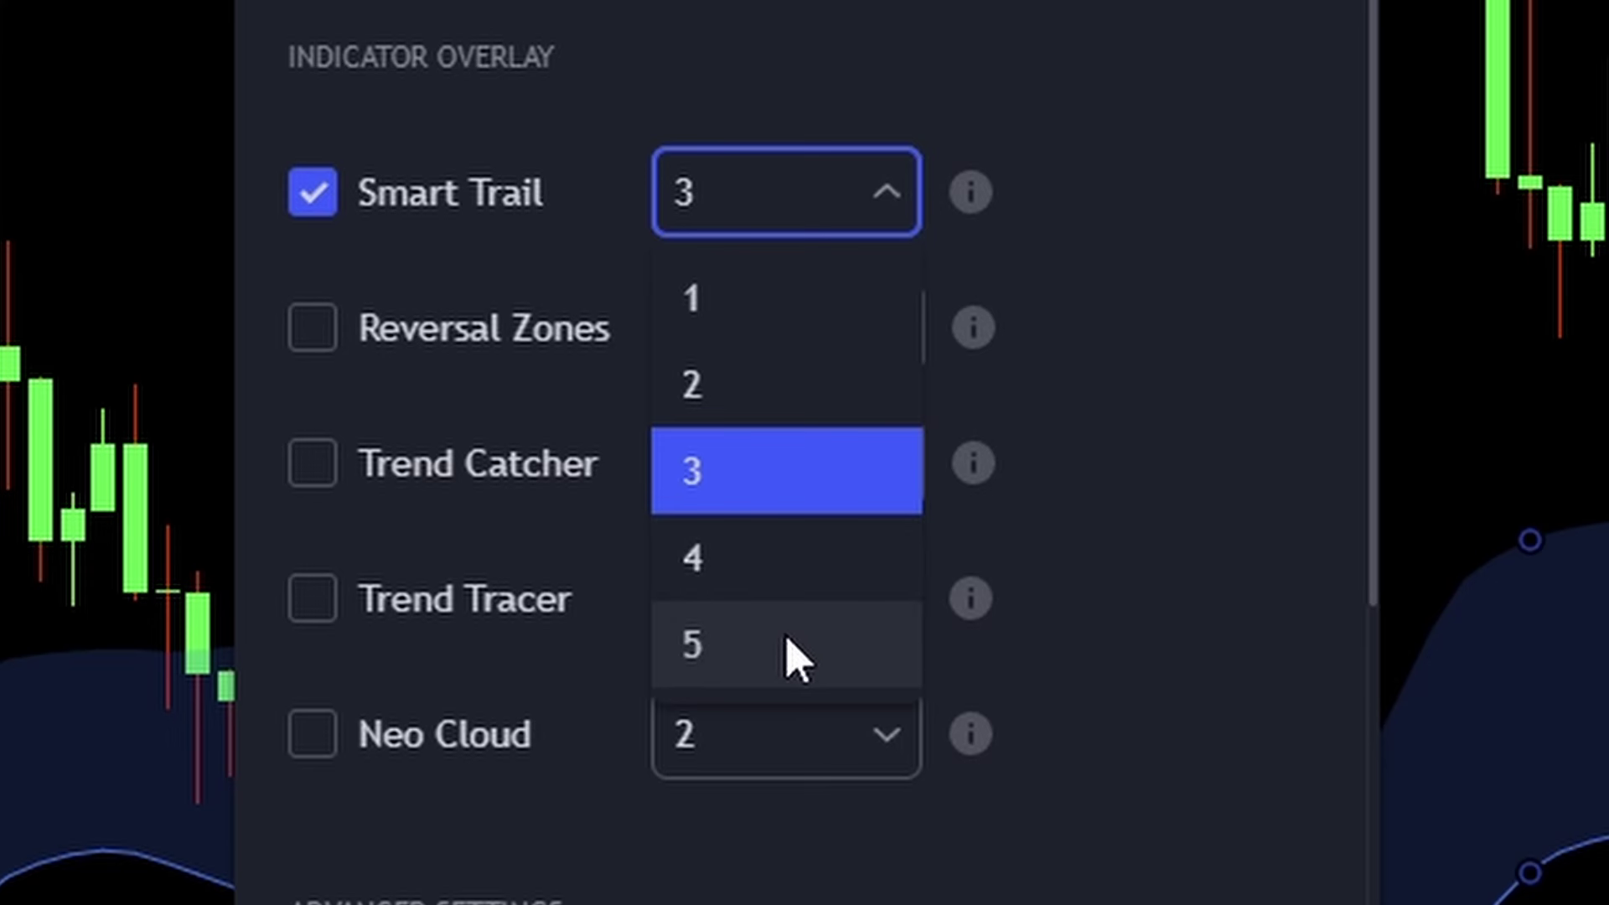
left_click(759, 559)
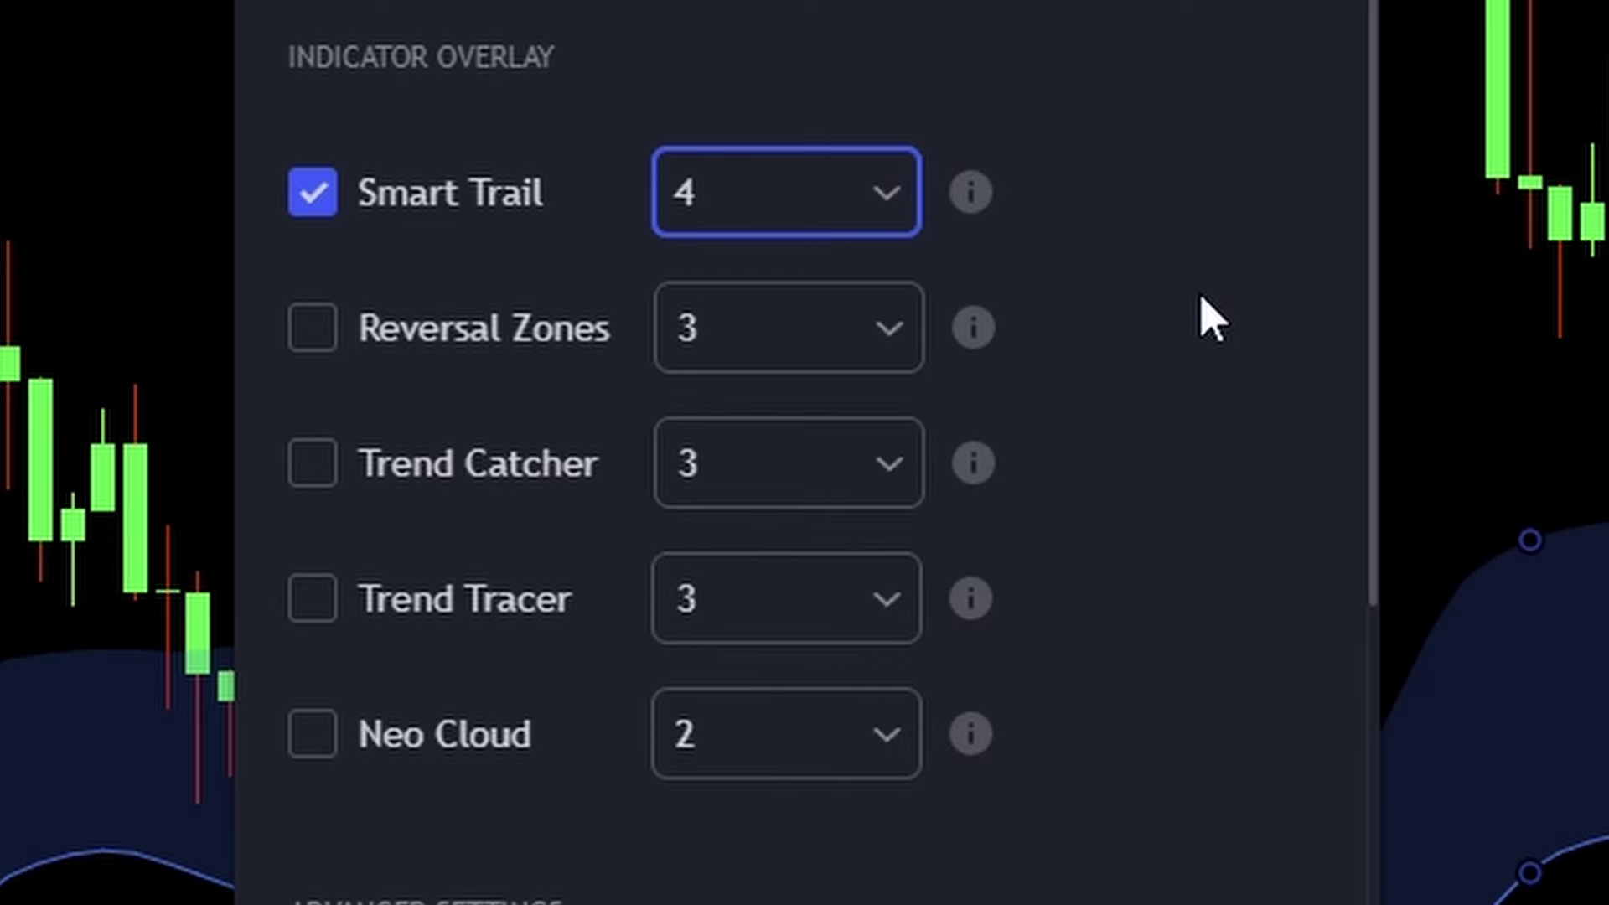
scroll(1202, 319, "down", 10)
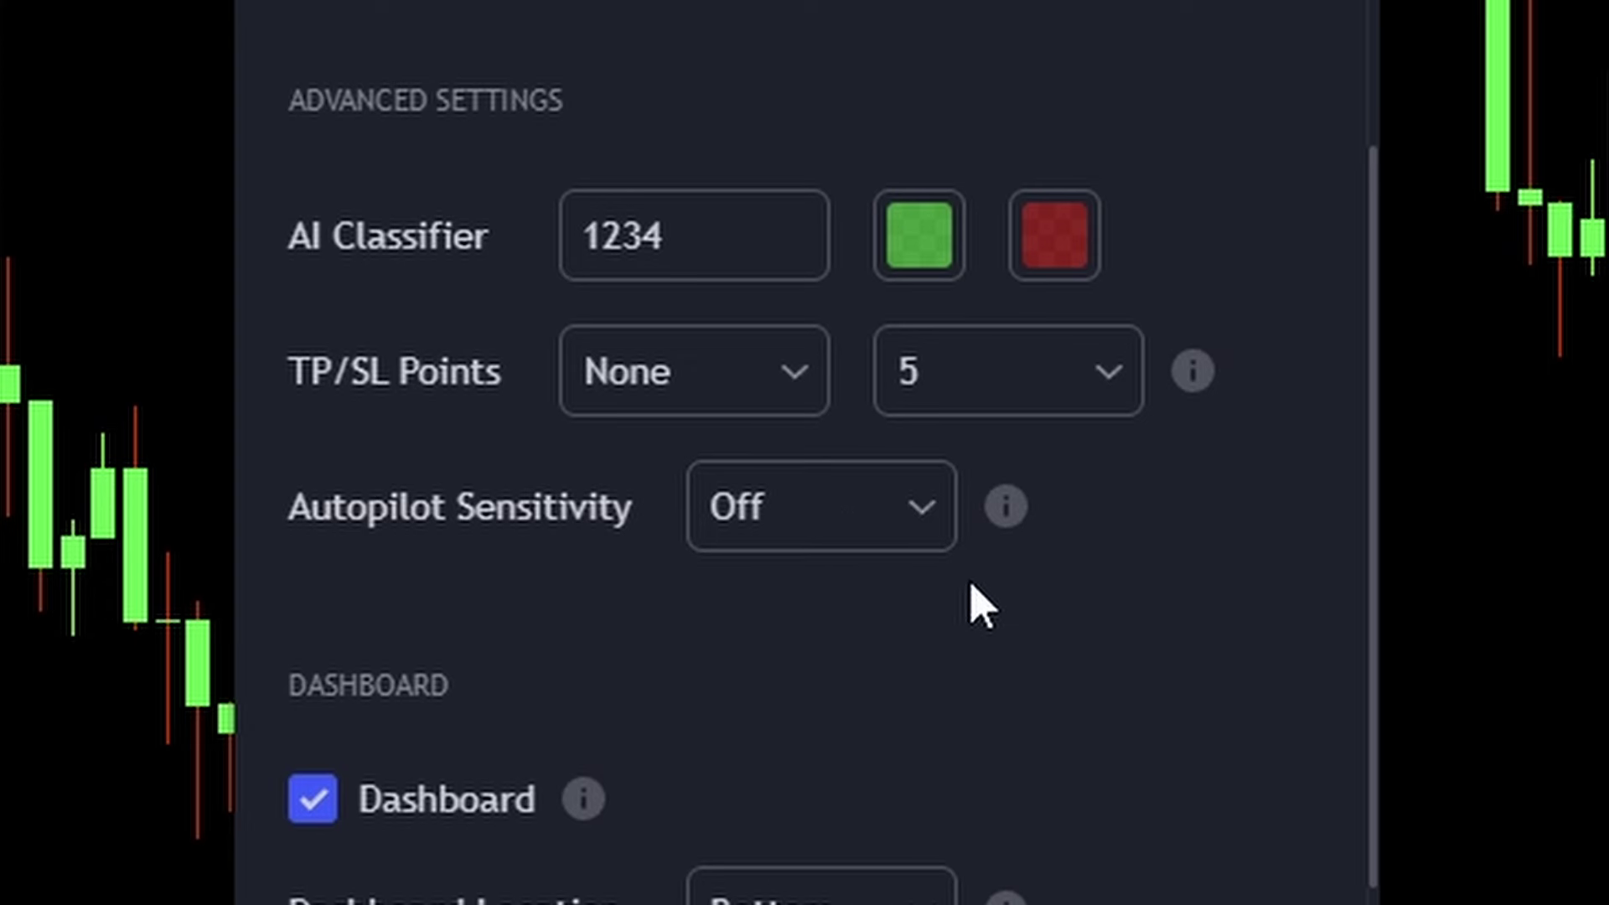
scroll(1018, 596, "down", 3)
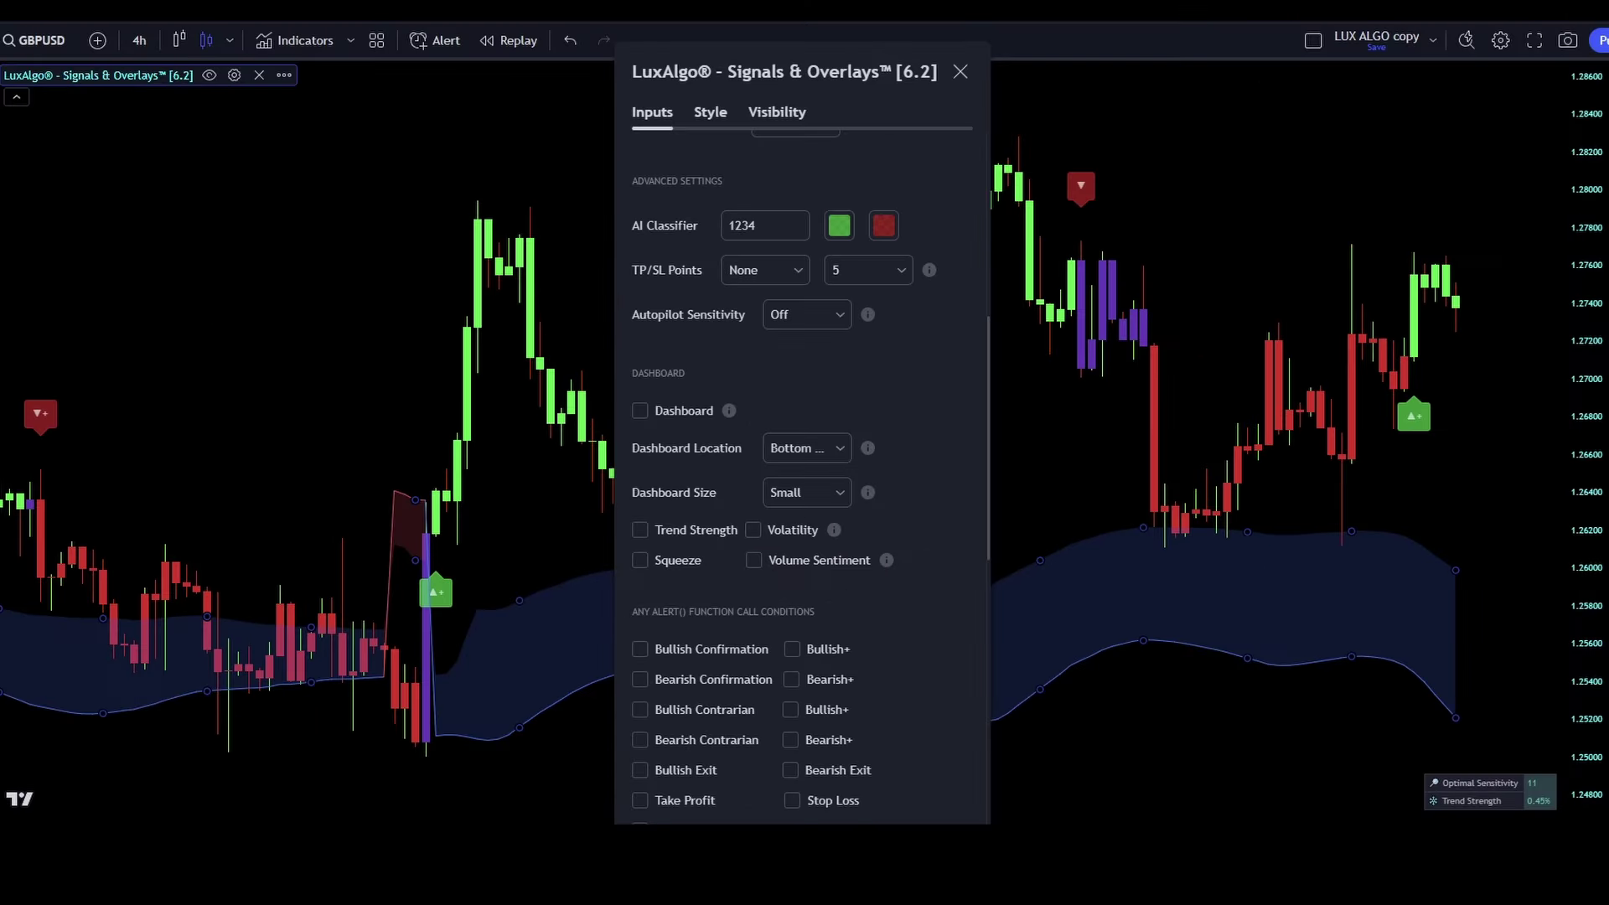
key("Escape")
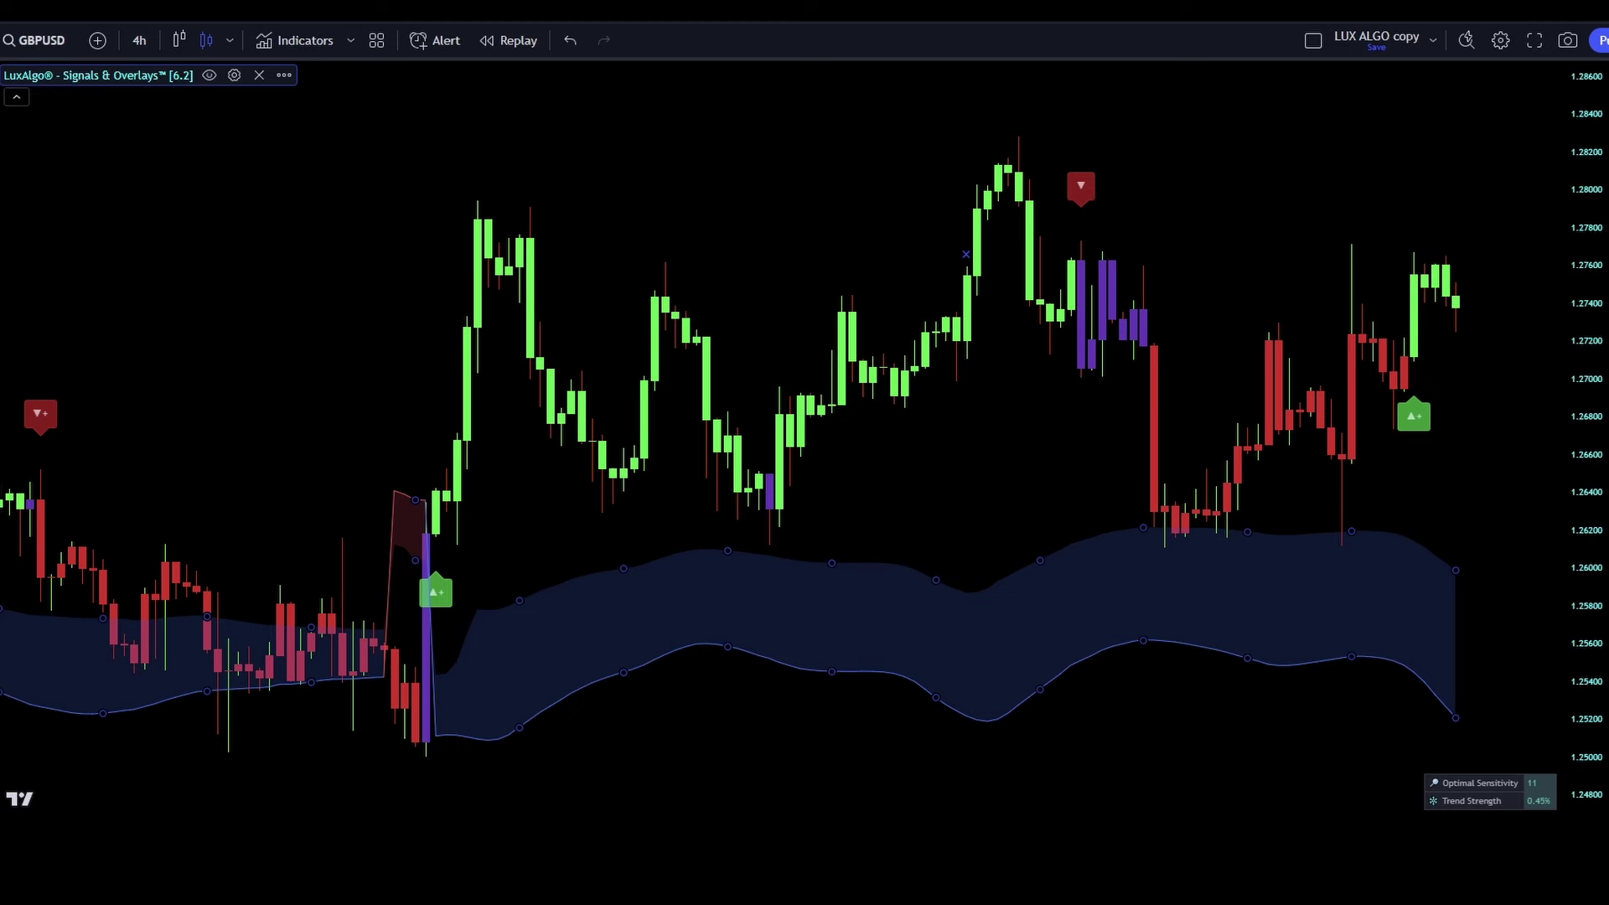
Turn off the indicator's candle coloring and hide the Smart Trail band
scroll(805, 453, "down", 3)
left_click_drag(754, 252, 1113, 108)
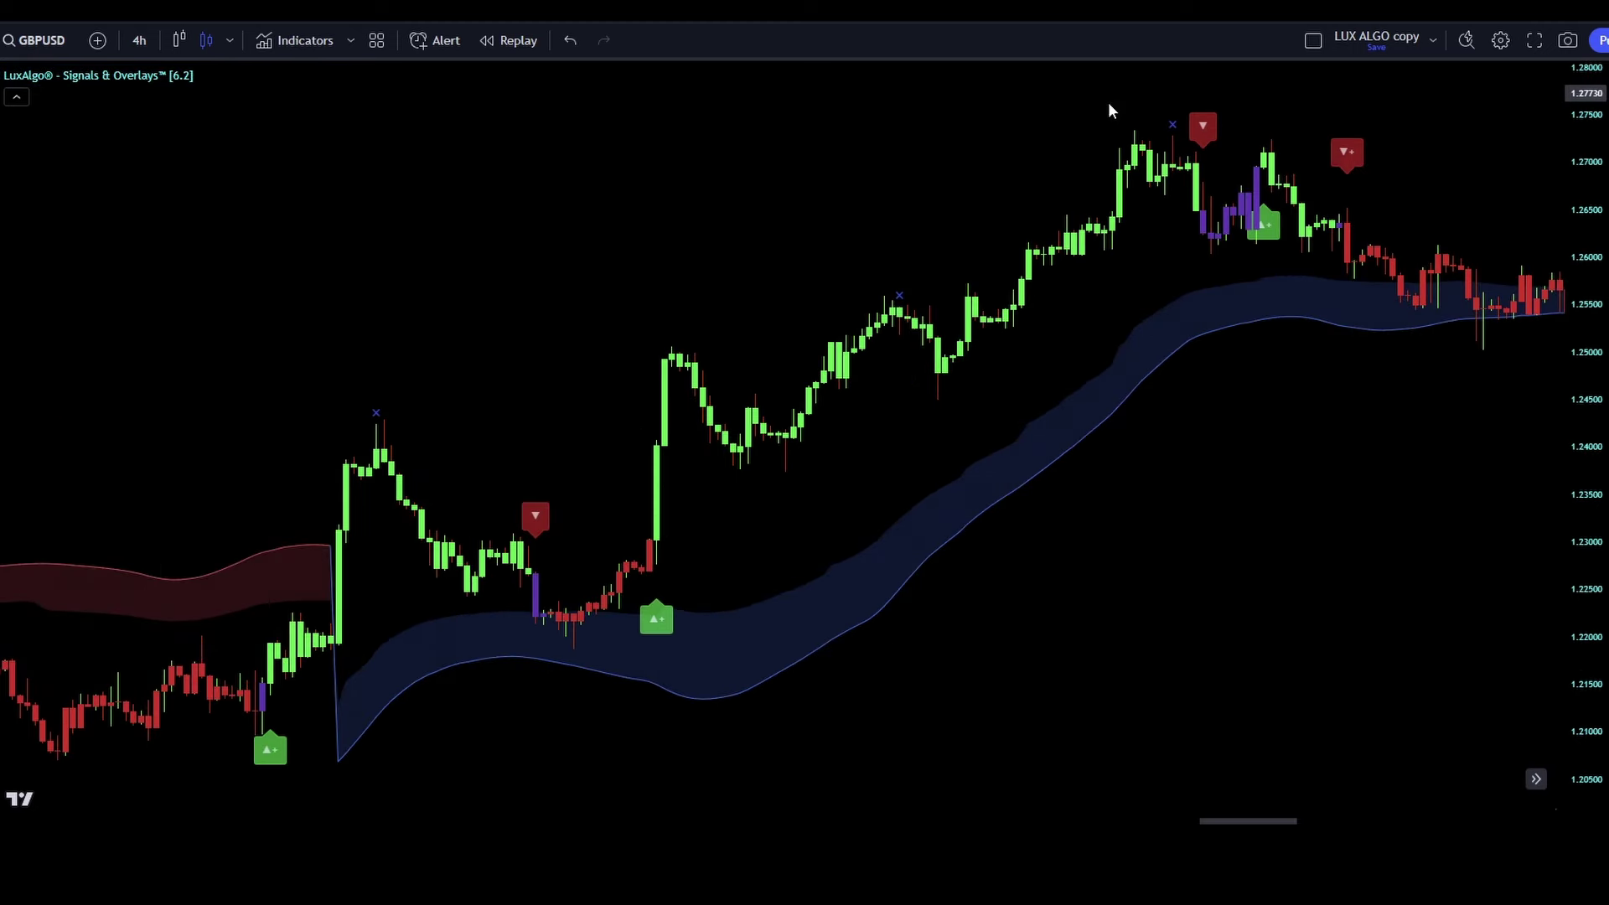
left_click(235, 76)
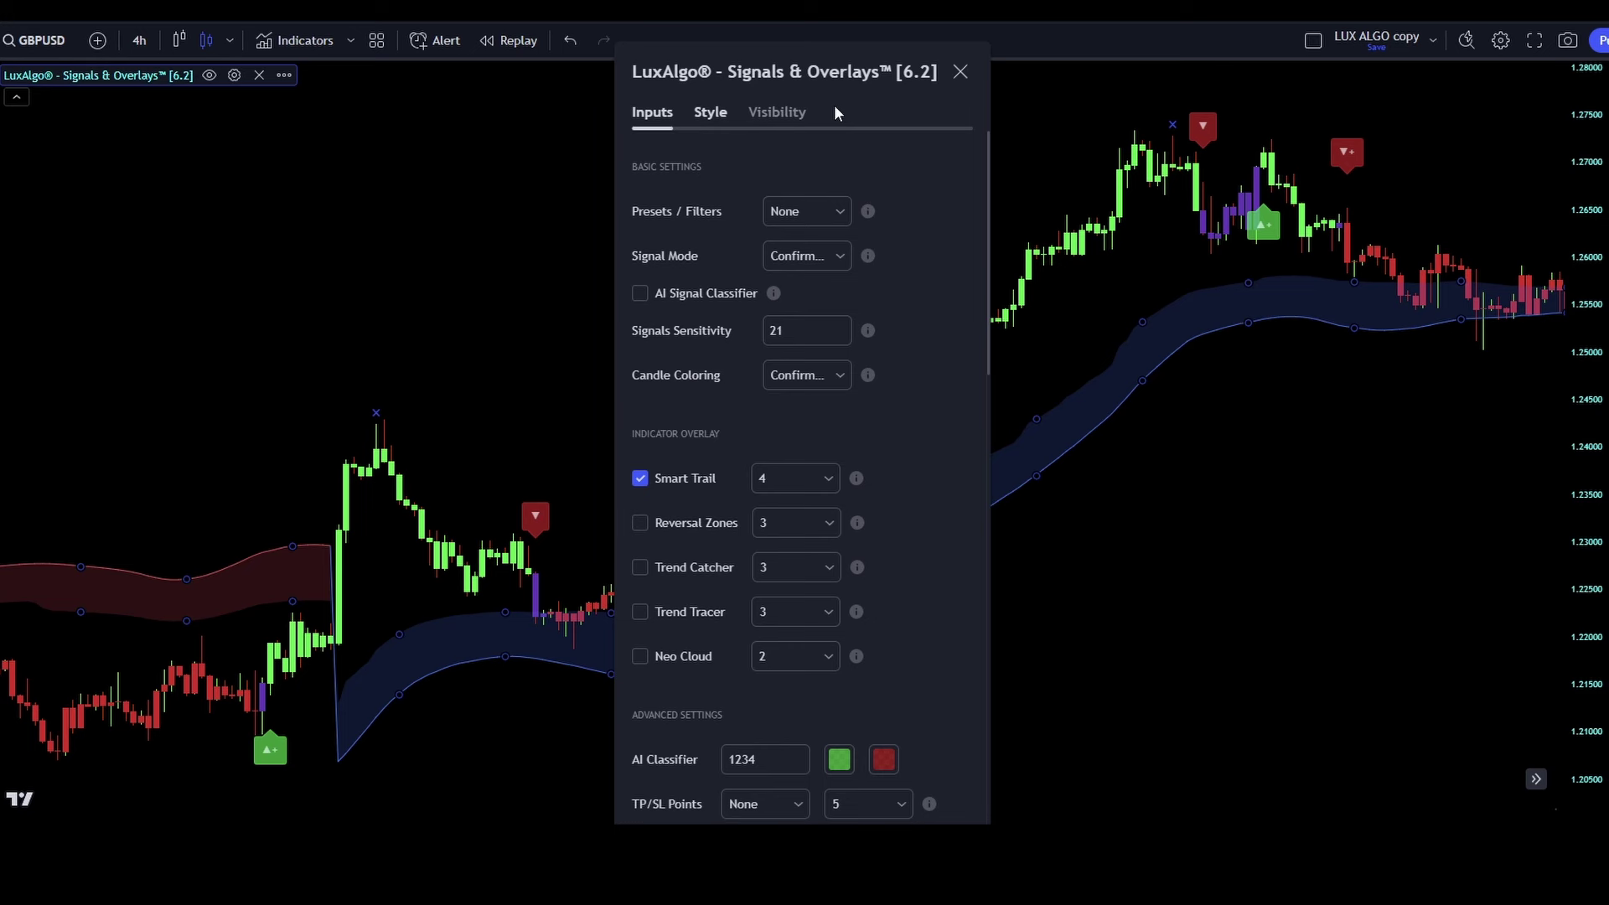
left_click(843, 375)
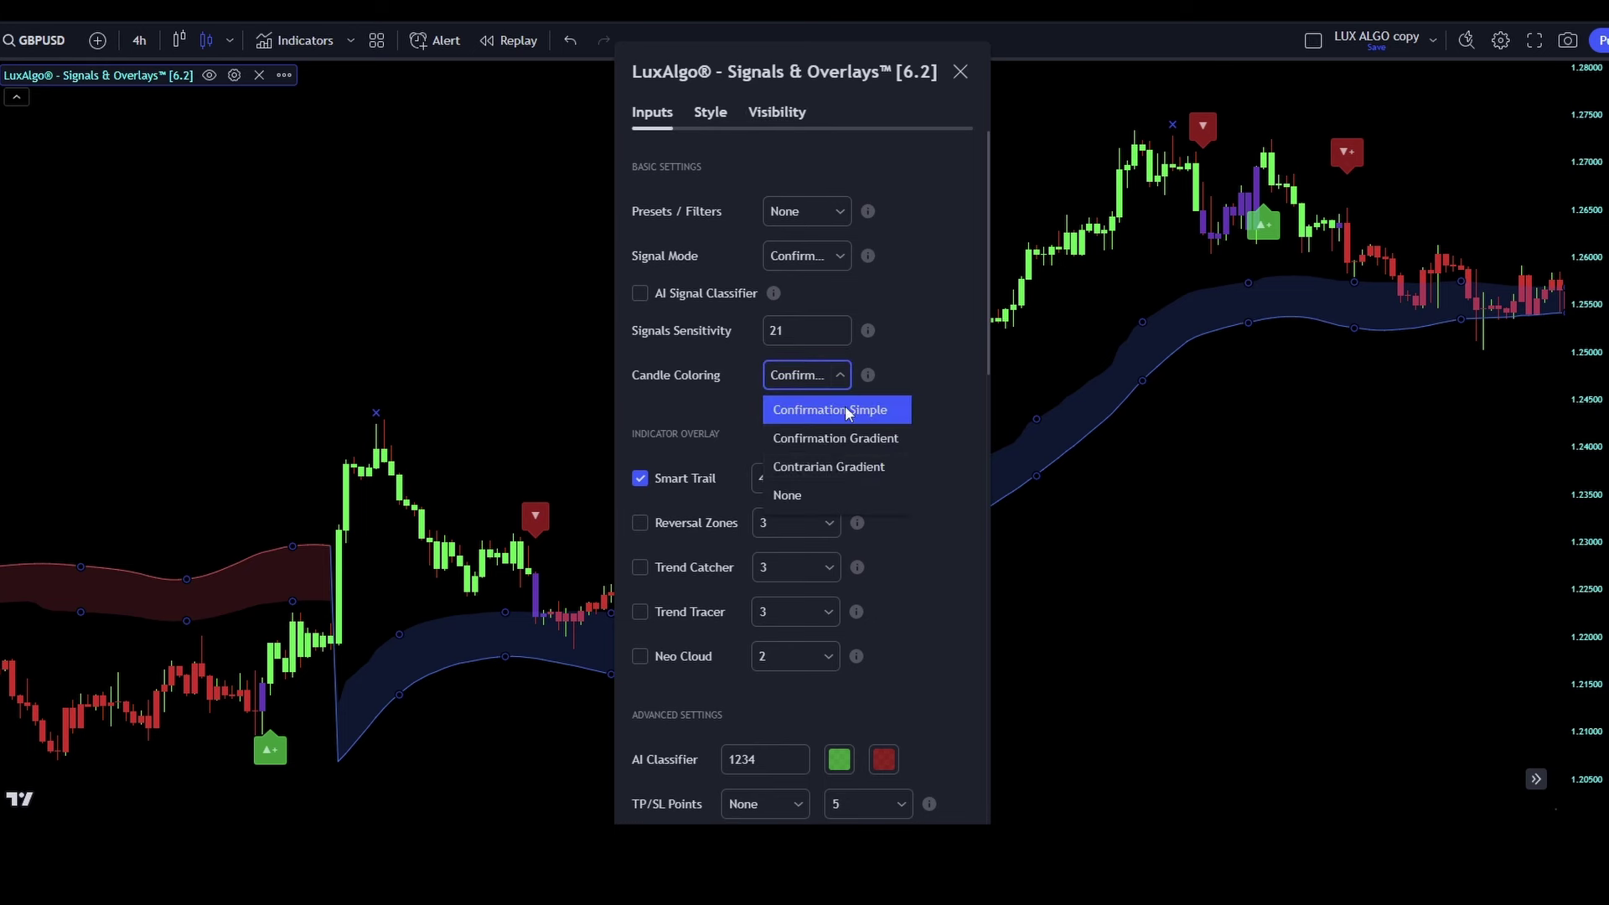
left_click(854, 501)
left_click(640, 479)
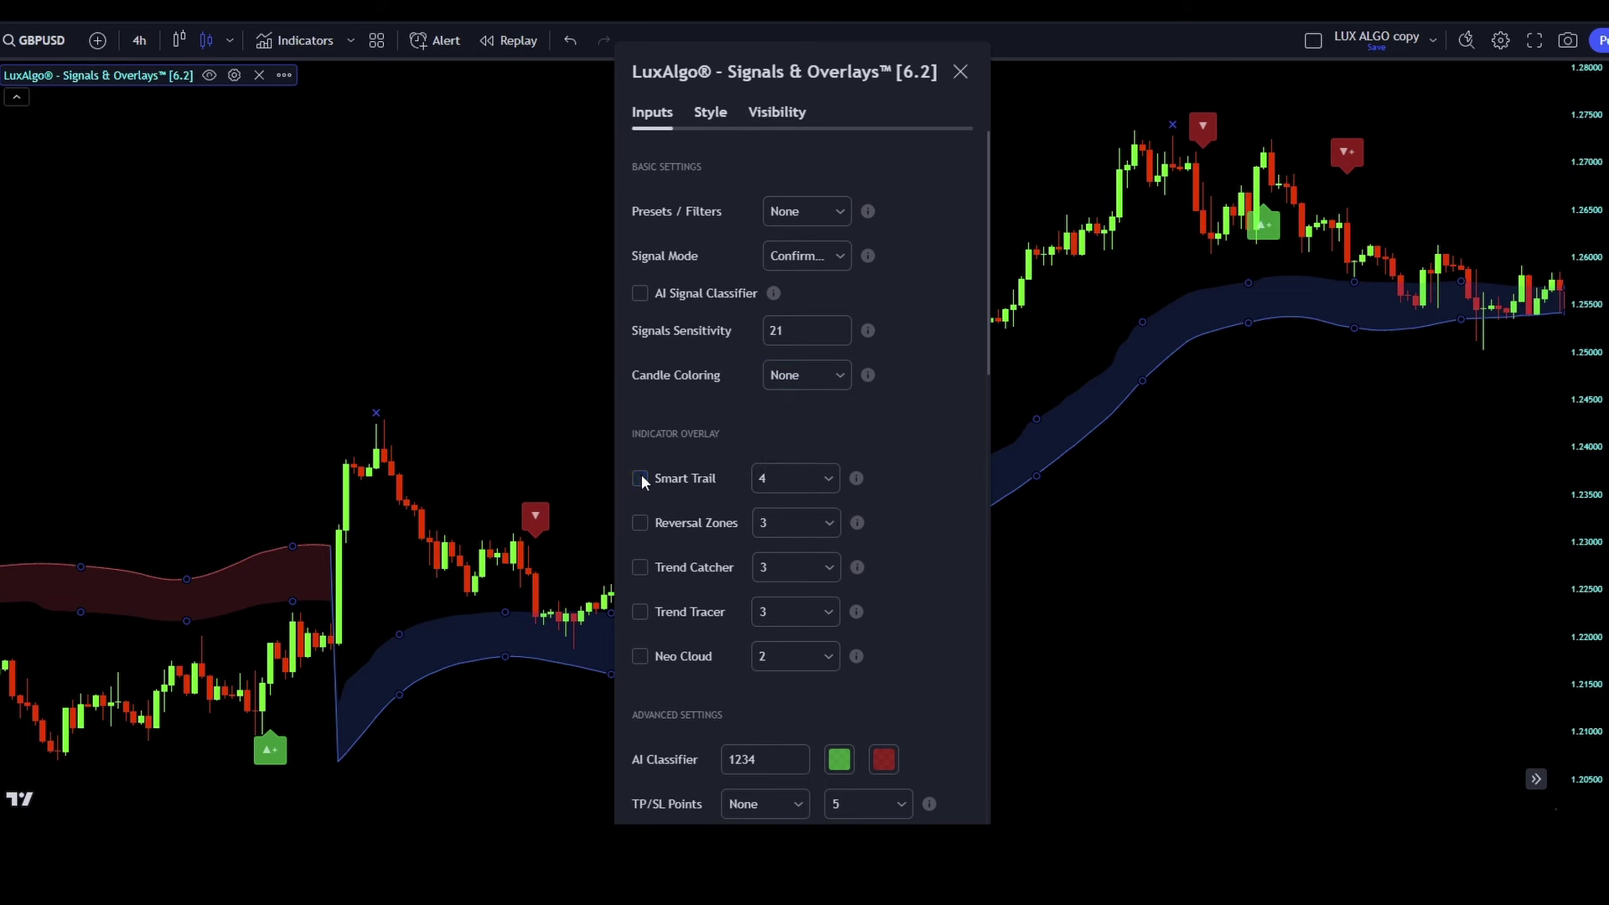
left_click(960, 73)
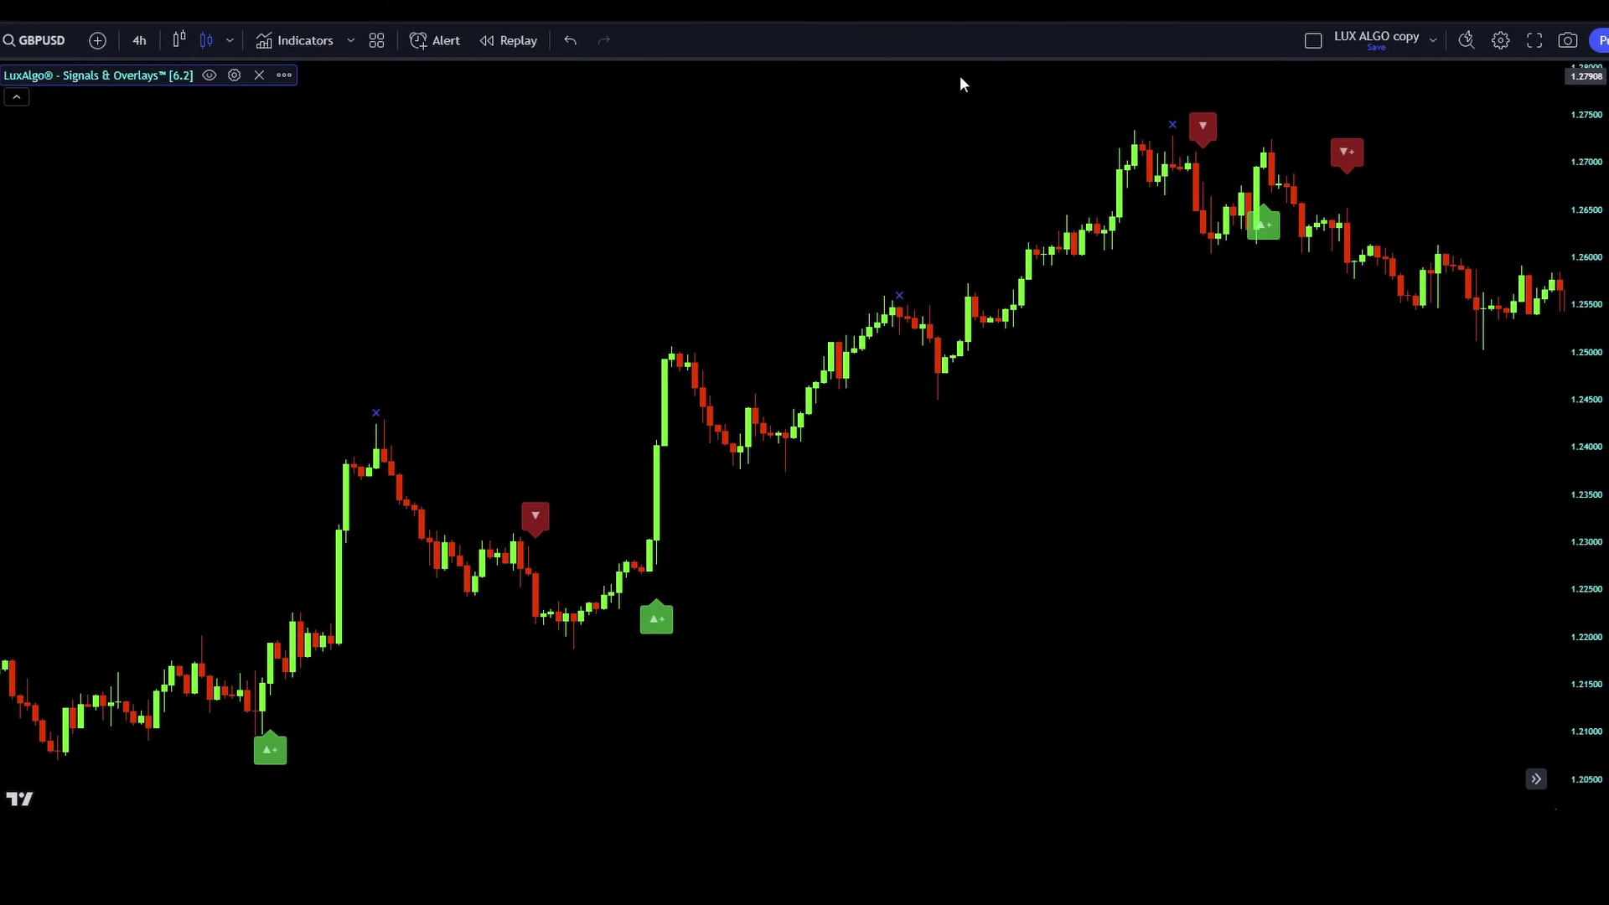
Set the indicator's candle coloring to Confirmation Simple
left_click(234, 76)
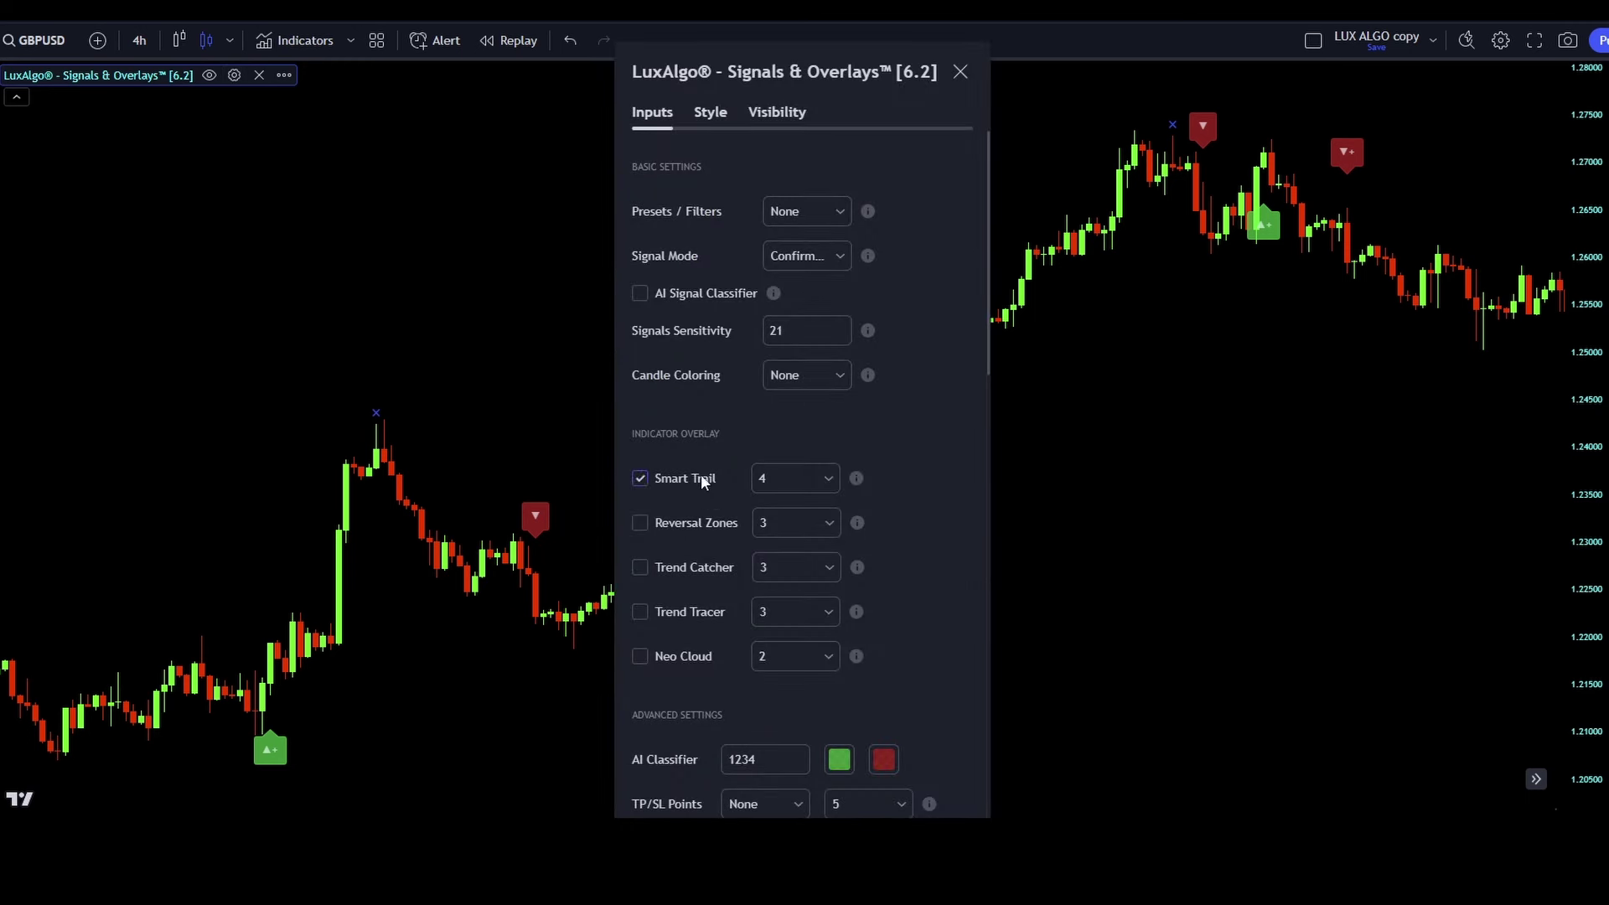
left_click(787, 374)
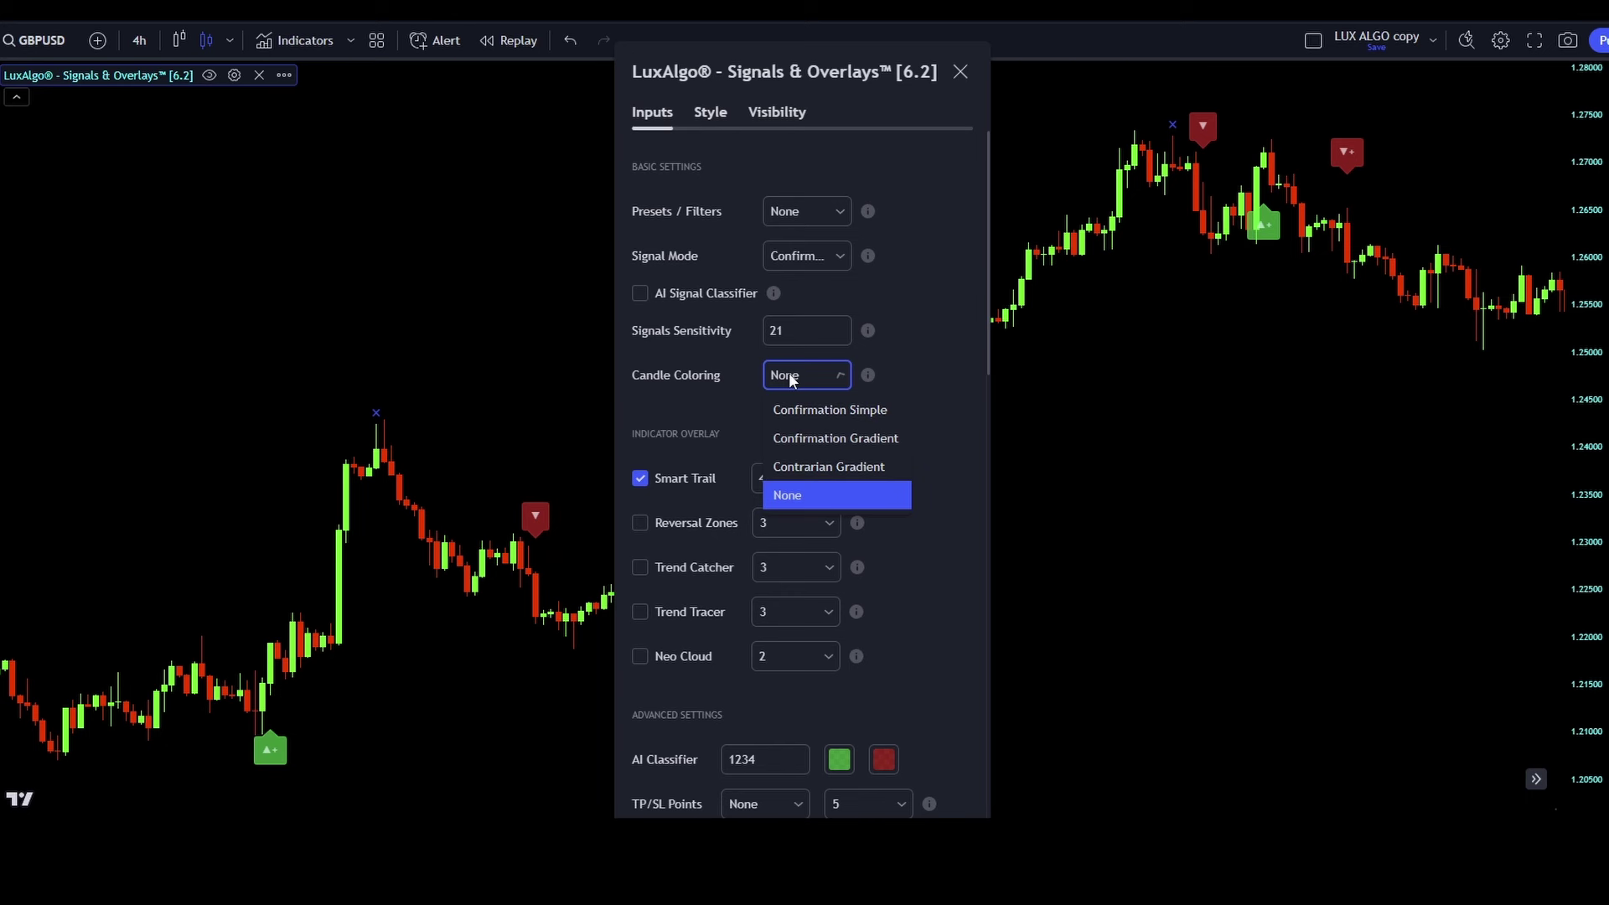
left_click(842, 410)
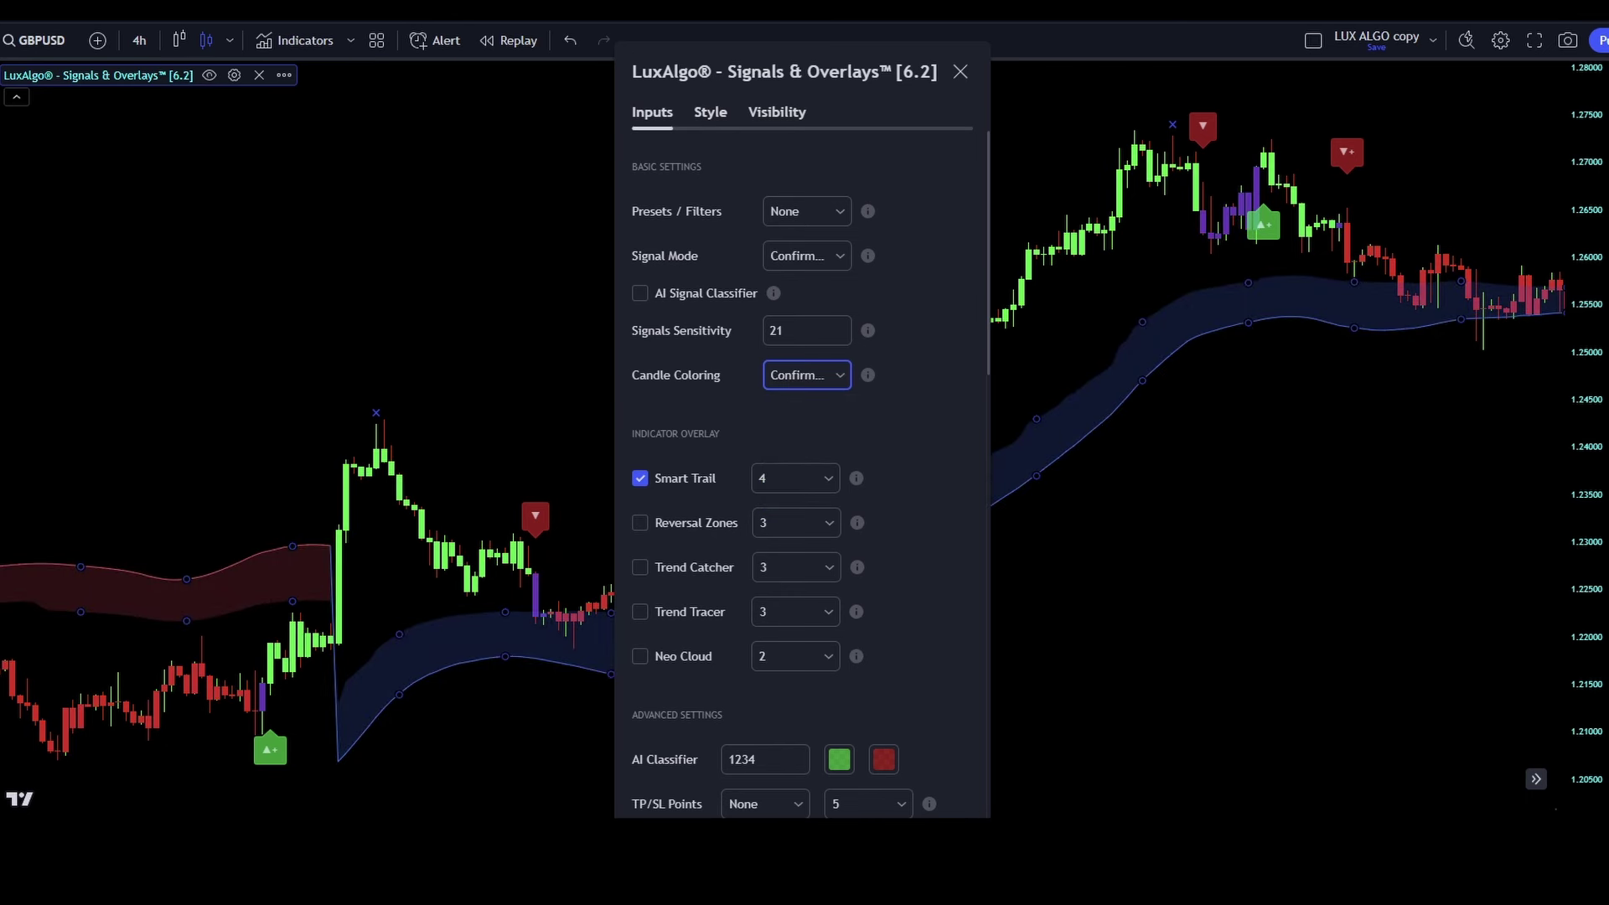
key("Escape")
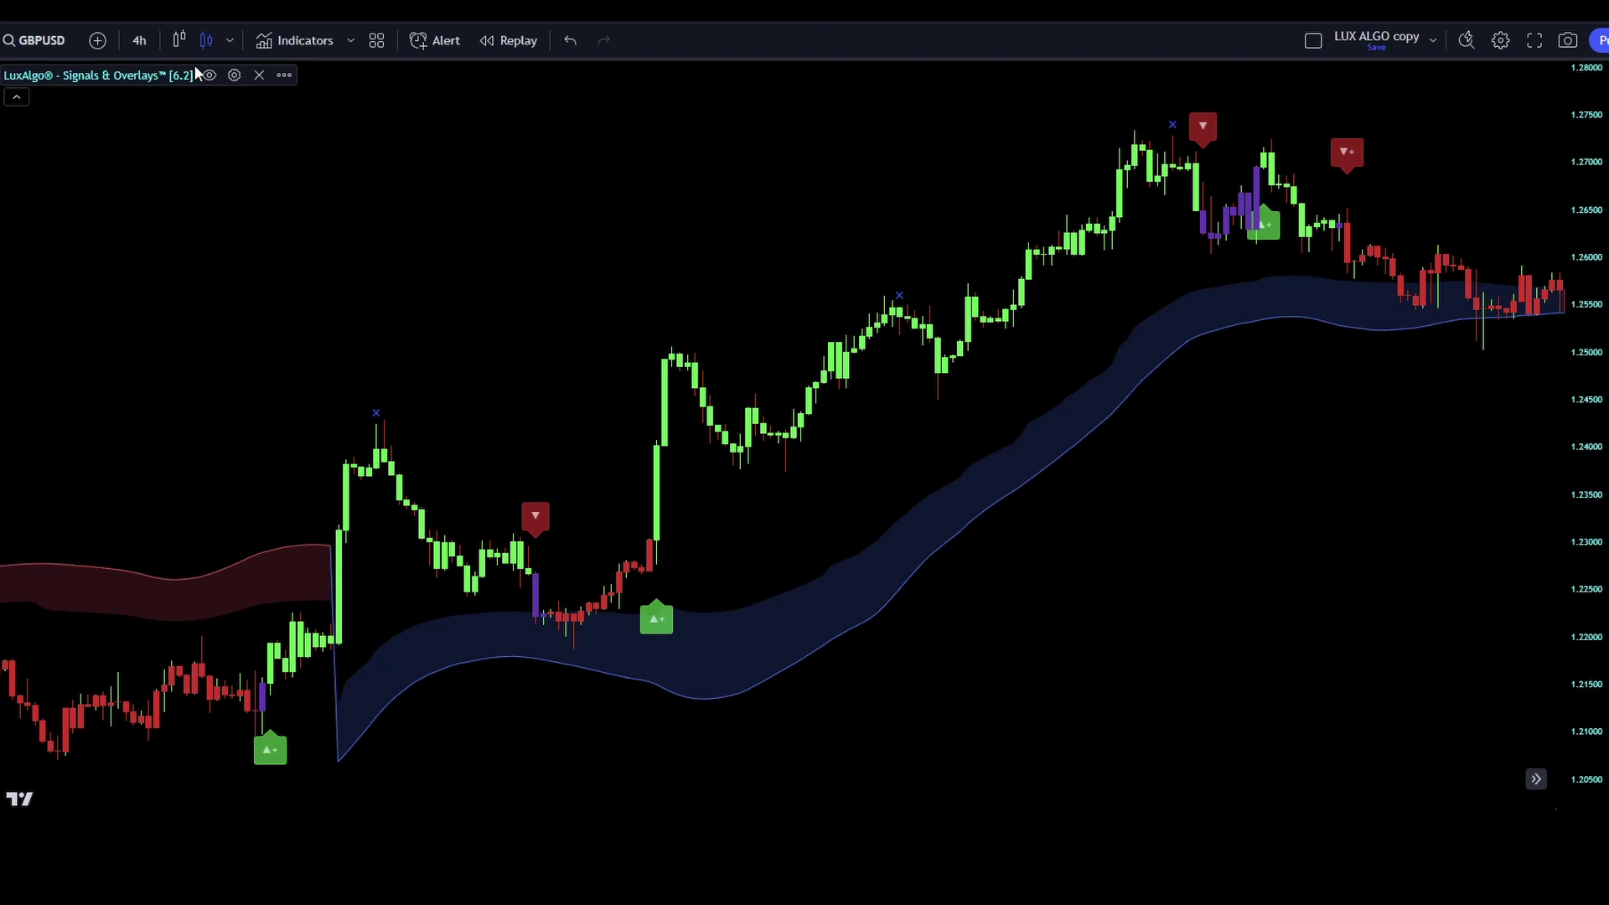
Set the Signal Mode to None and pan along the price history
left_click(235, 76)
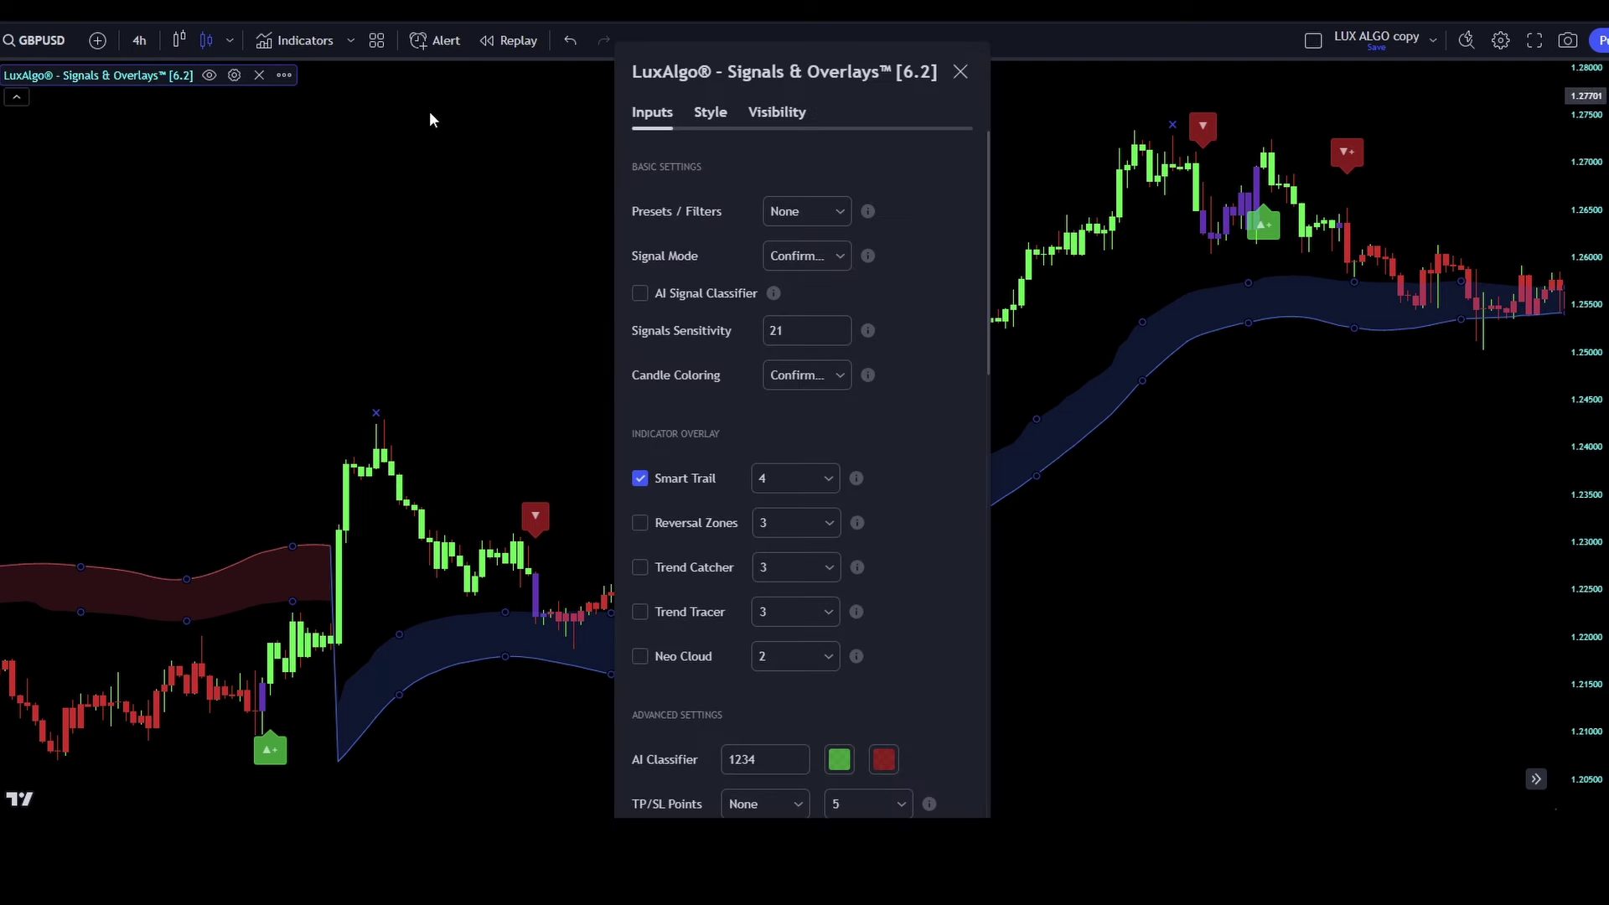
left_click(799, 261)
left_click(842, 350)
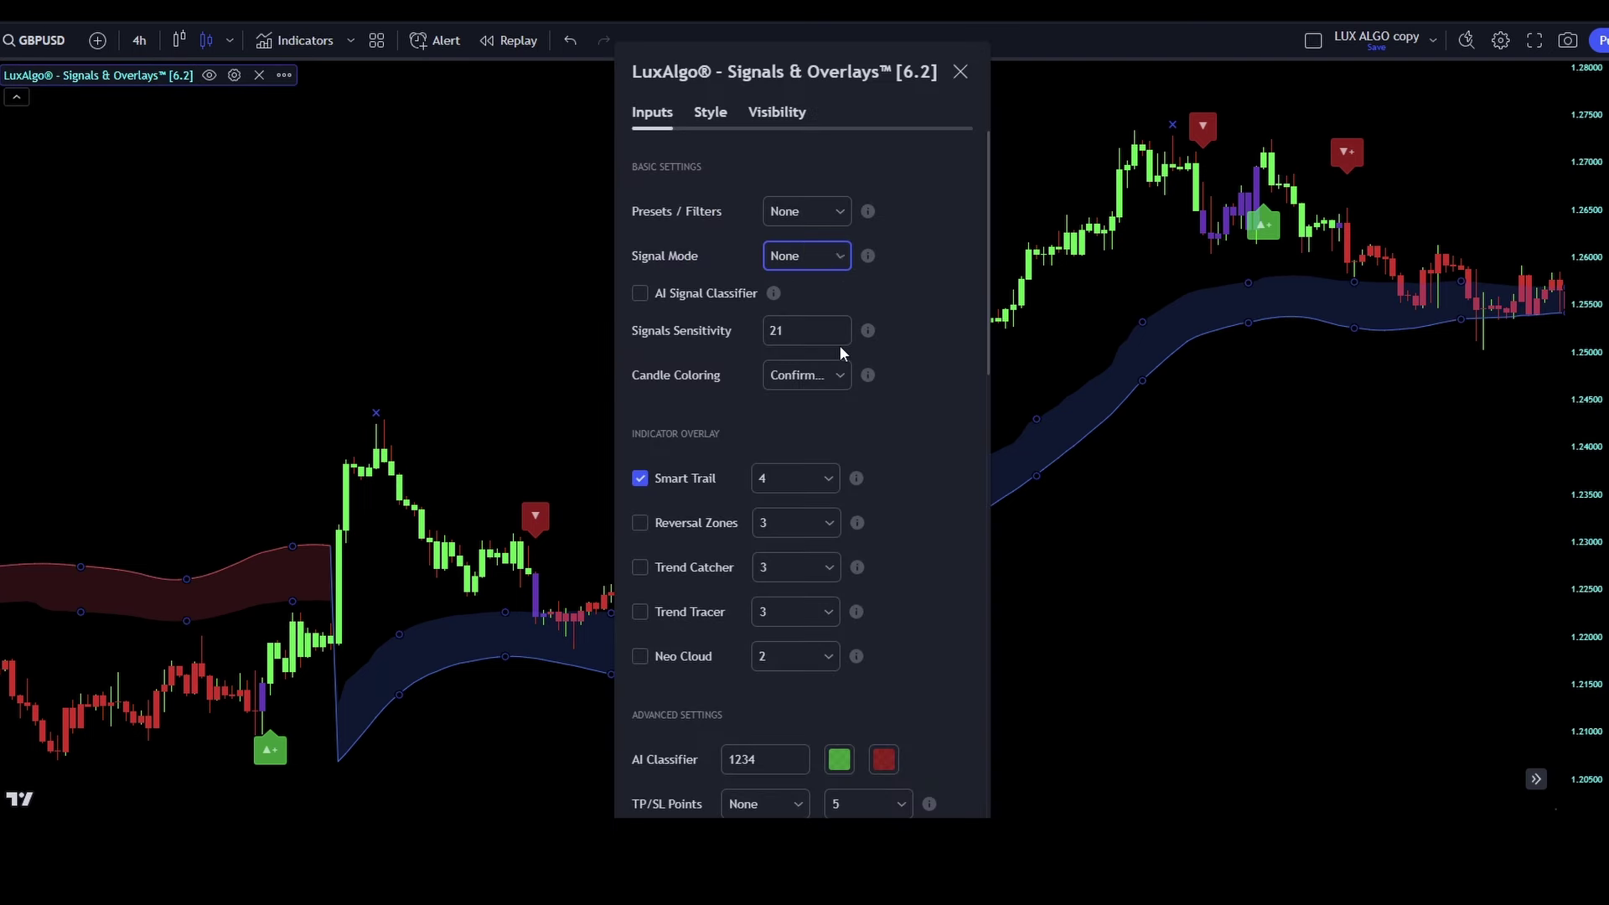
left_click(1041, 783)
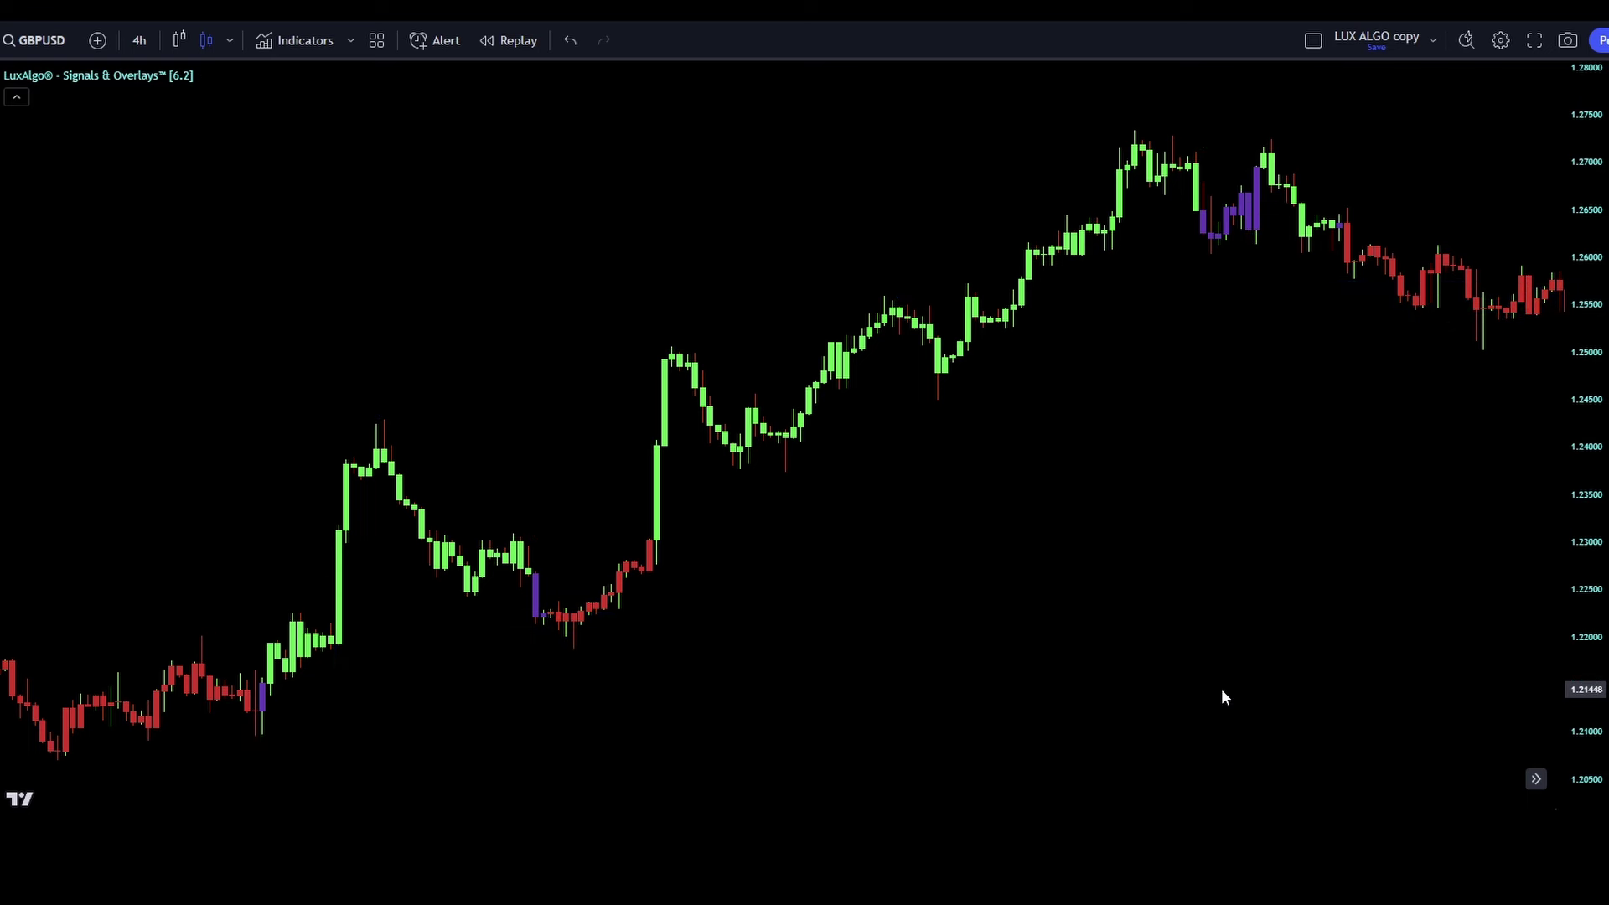
scroll(1222, 691, "up", 3)
left_click_drag(985, 545, 1192, 578)
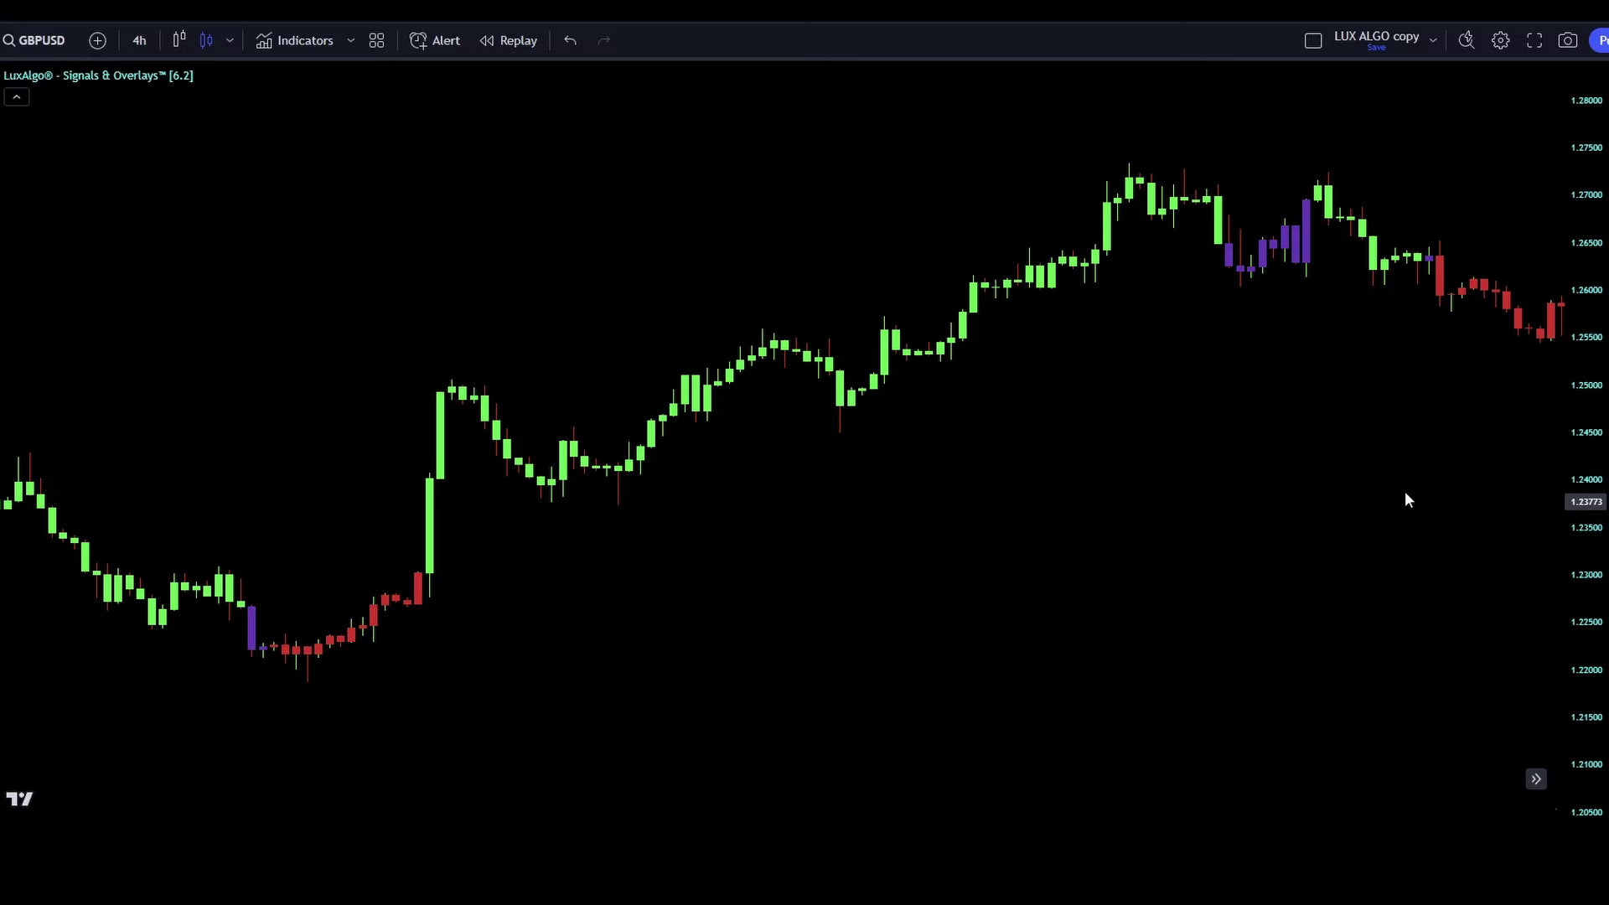
scroll(1219, 476, "down", 4)
left_click_drag(430, 352, 1352, 375)
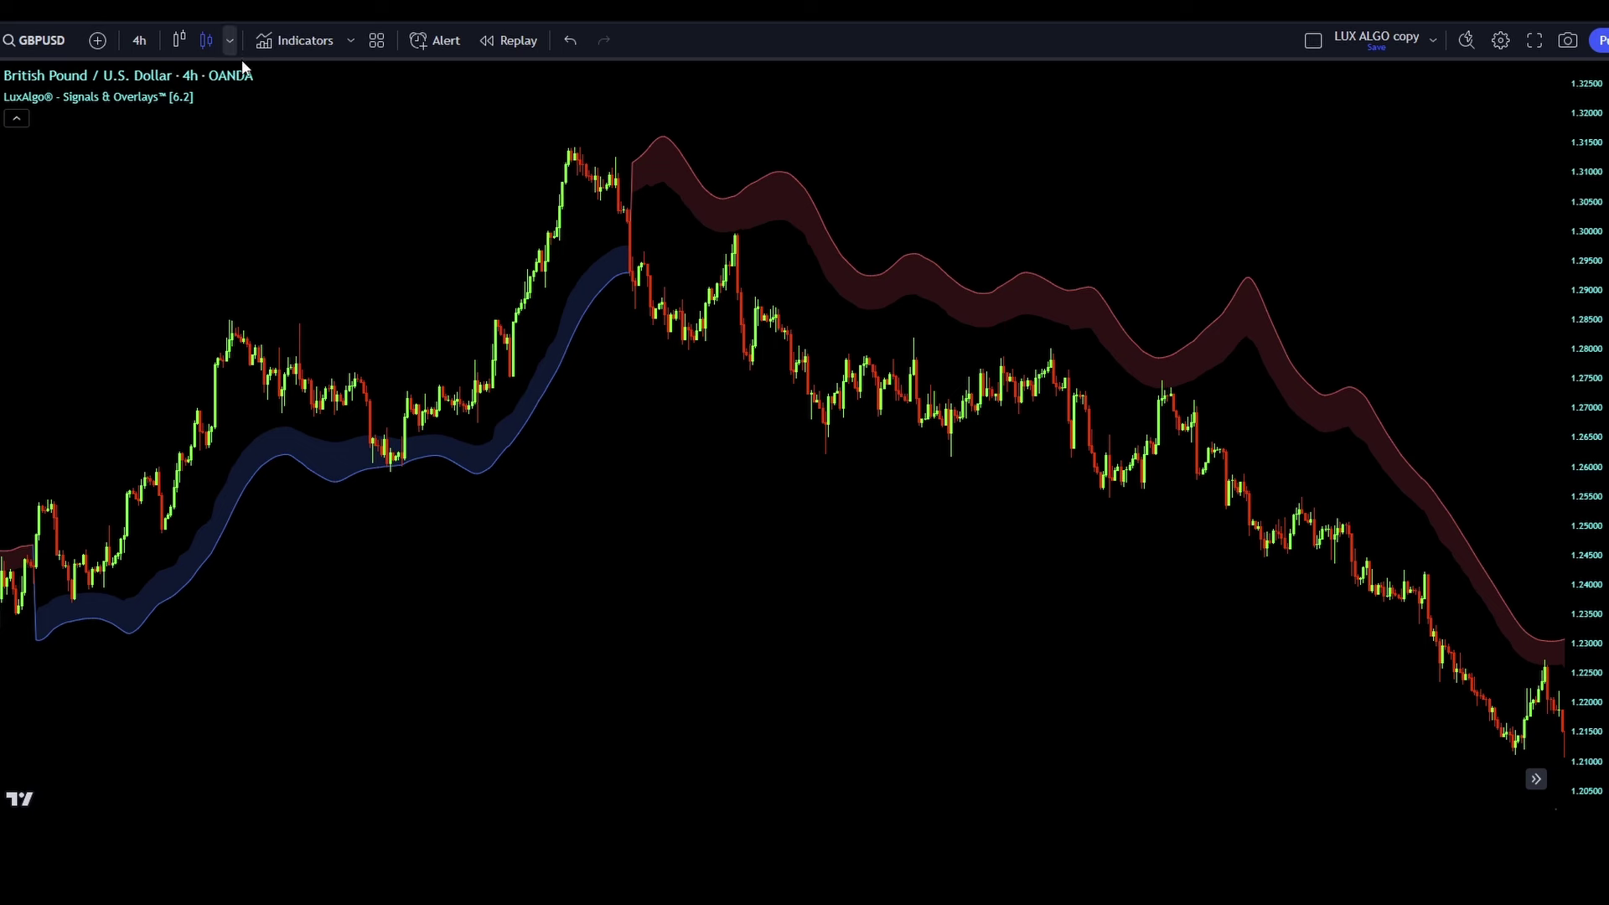
Hide the GBPUSD price candles and pan to review the LuxAlgo bands alone
left_click(292, 75)
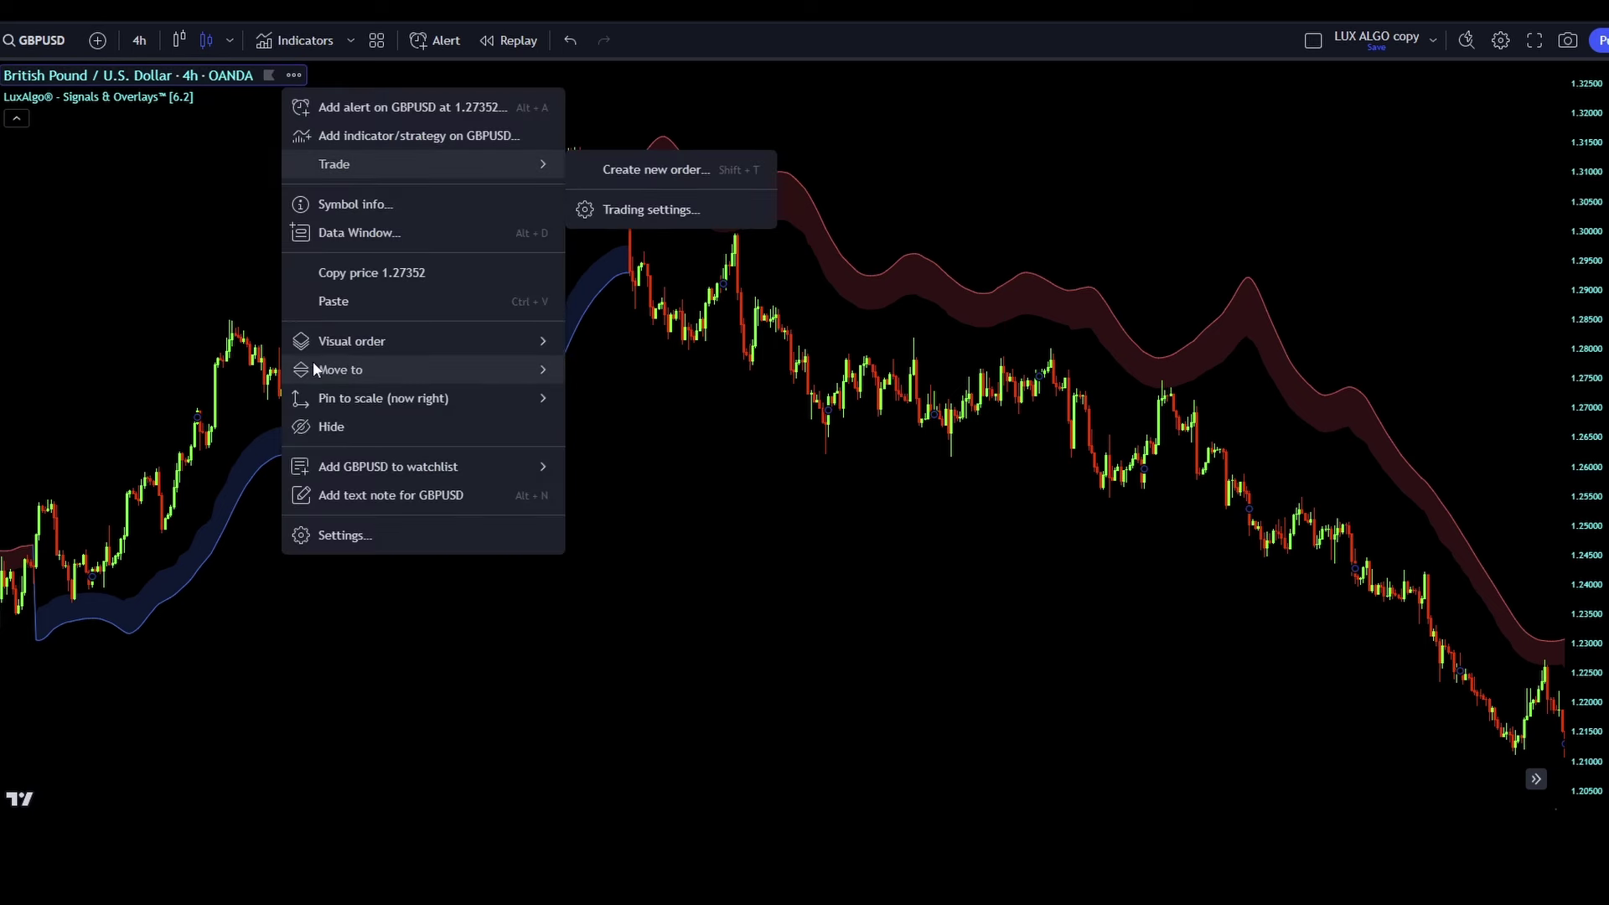
mouse_move(336, 370)
left_click(399, 423)
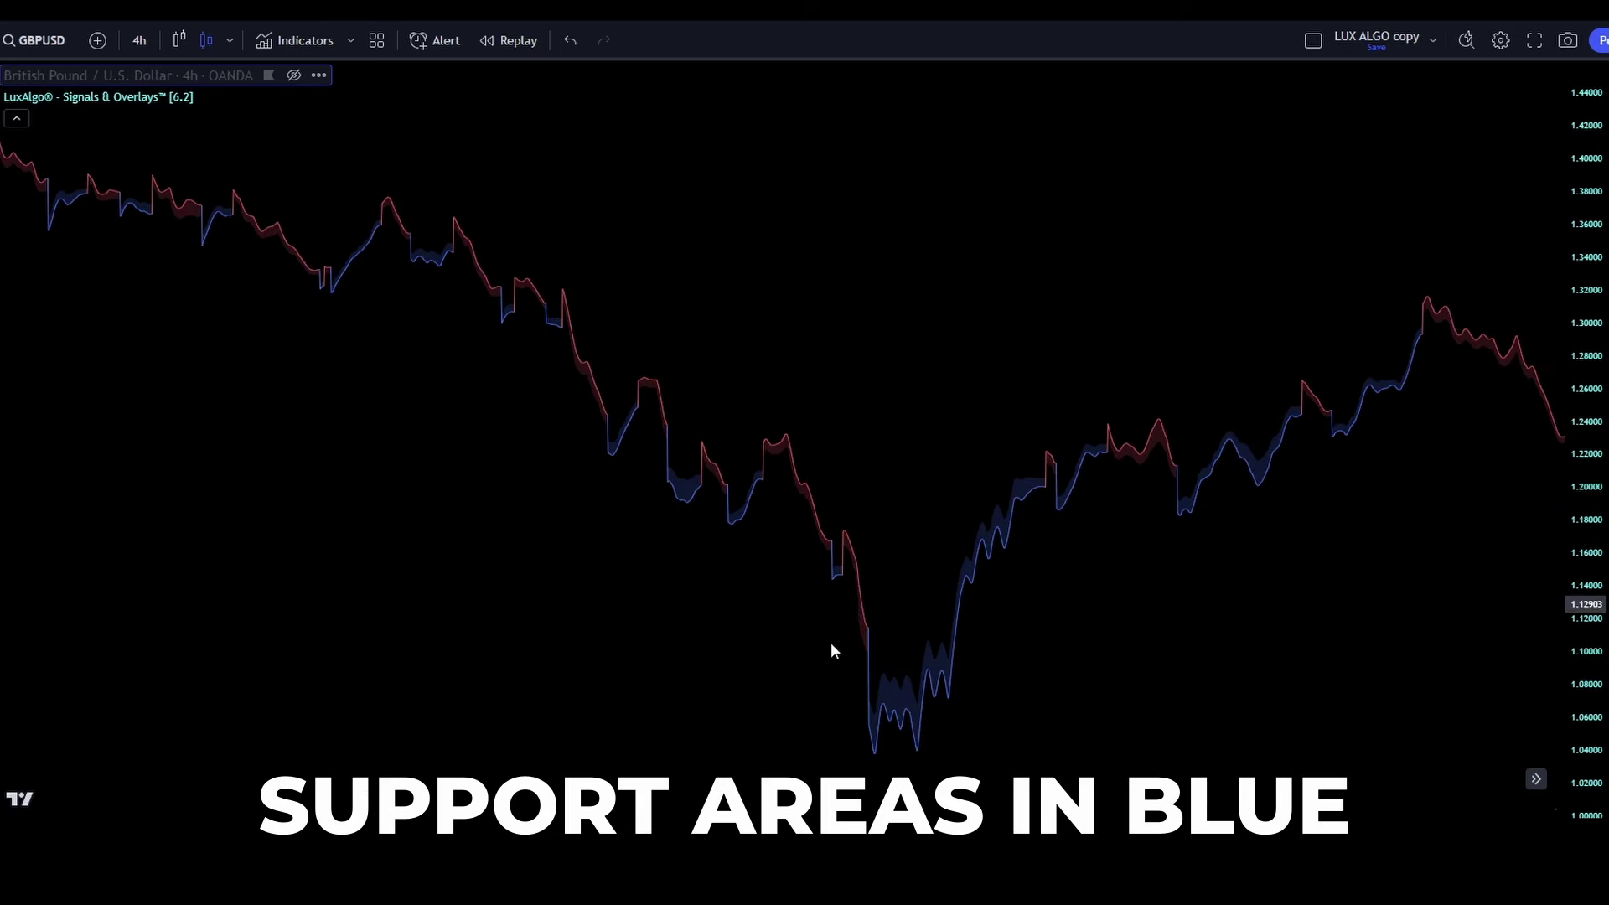
left_click_drag(1297, 689, 1274, 595)
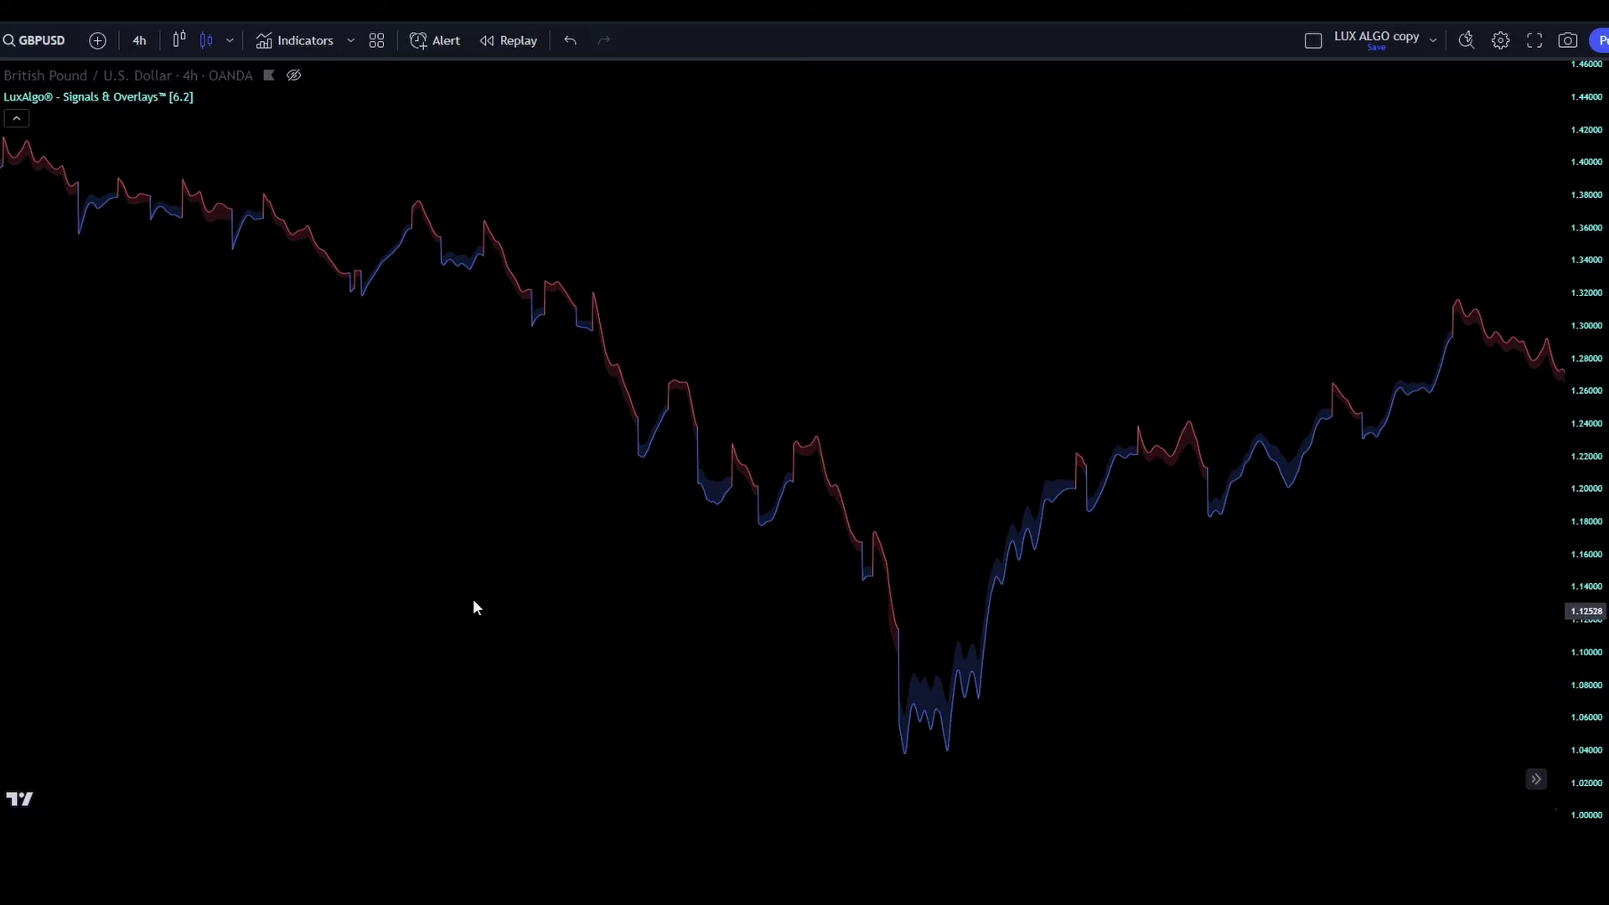
left_click_drag(475, 607, 1526, 535)
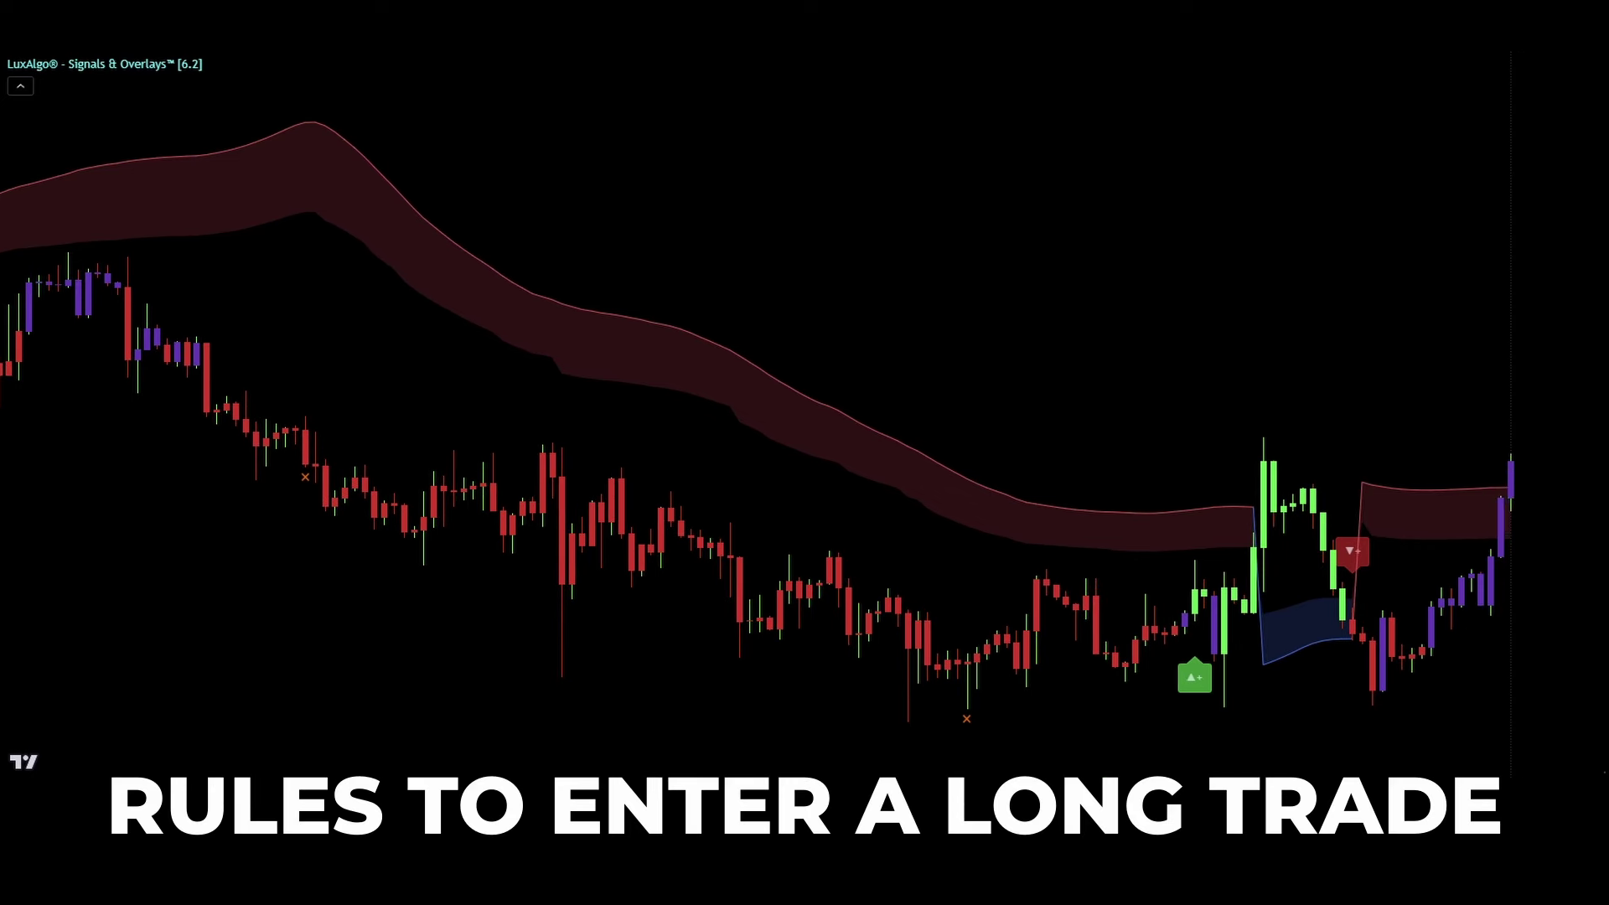
Place a long position at the green signal candle, stop below it, target about 1.05%
scroll(1268, 444, "up", 5)
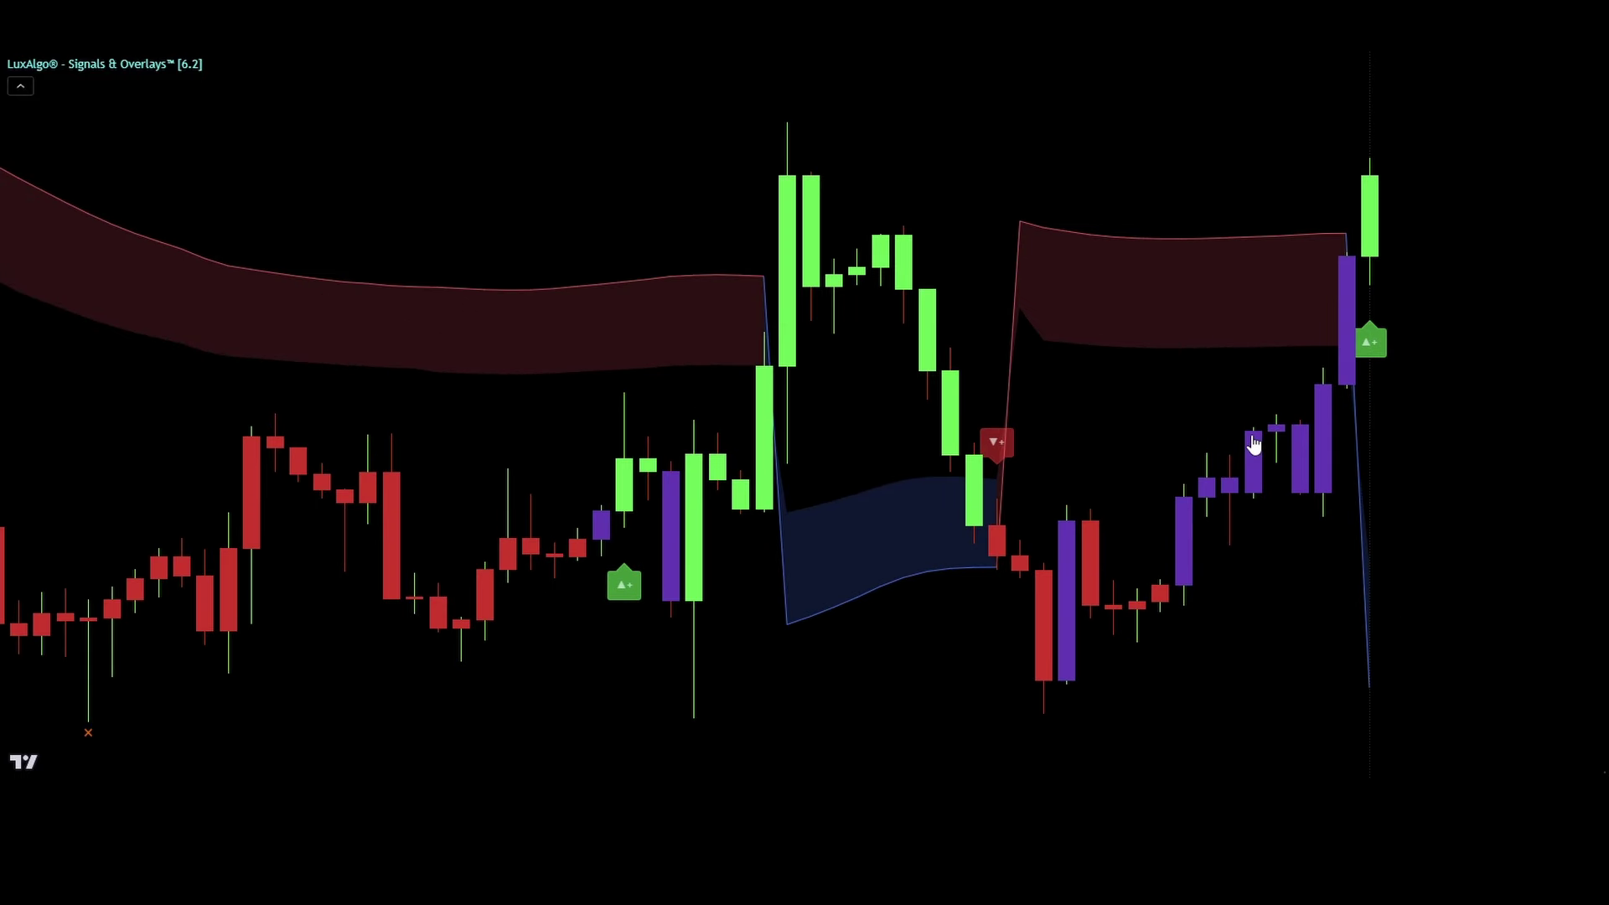
scroll(1248, 435, "up", 5)
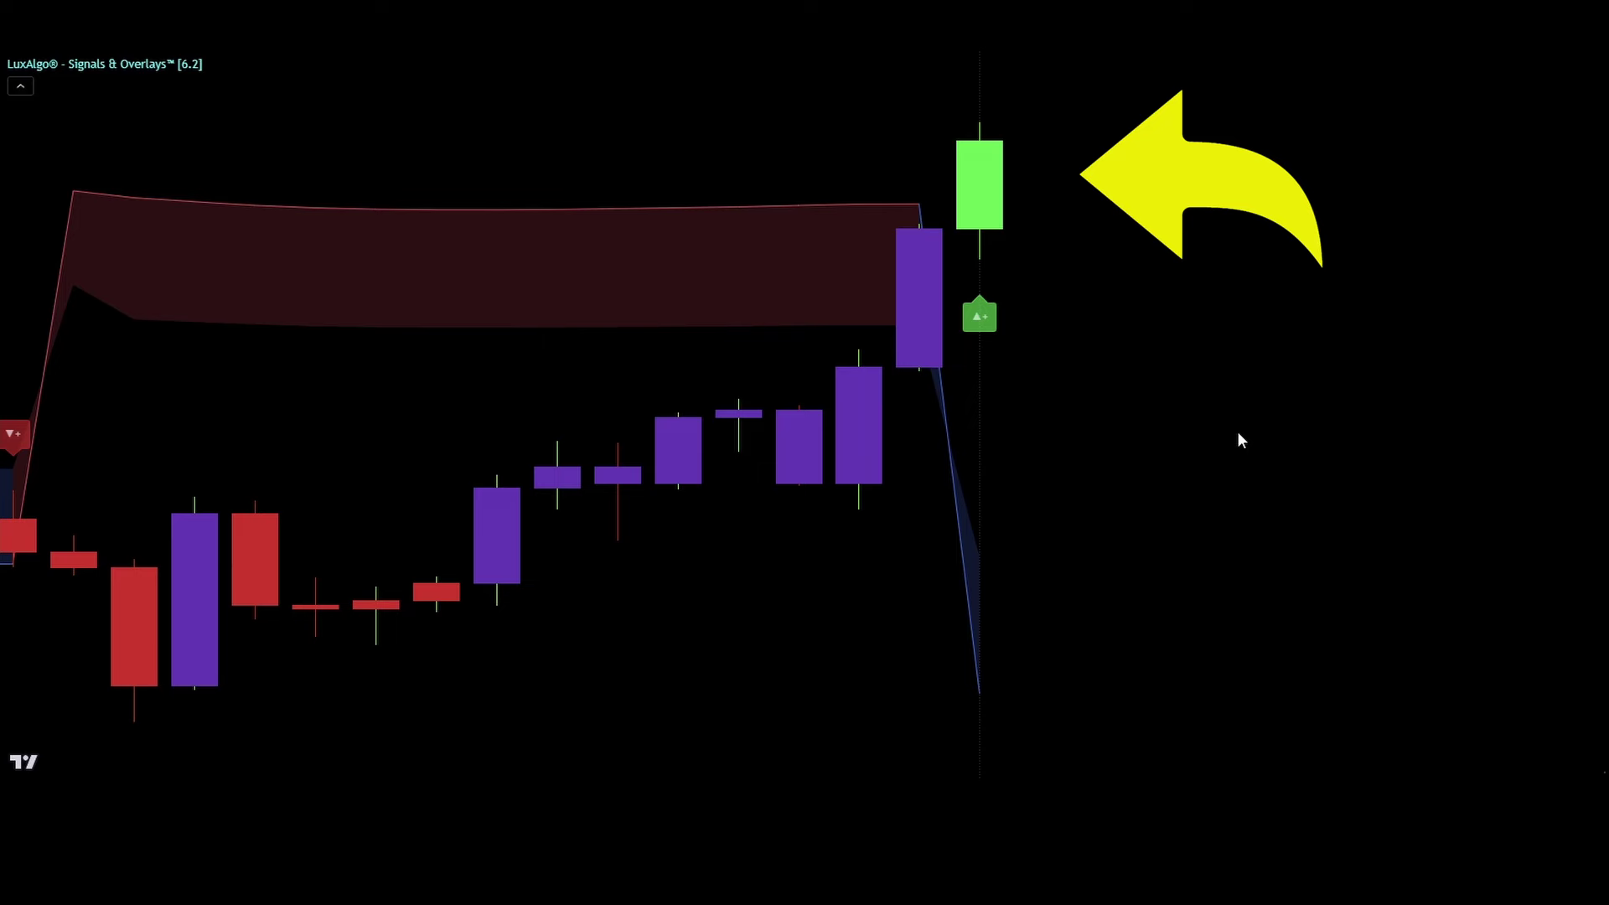
left_click(989, 149)
left_click_drag(981, 261, 1023, 335)
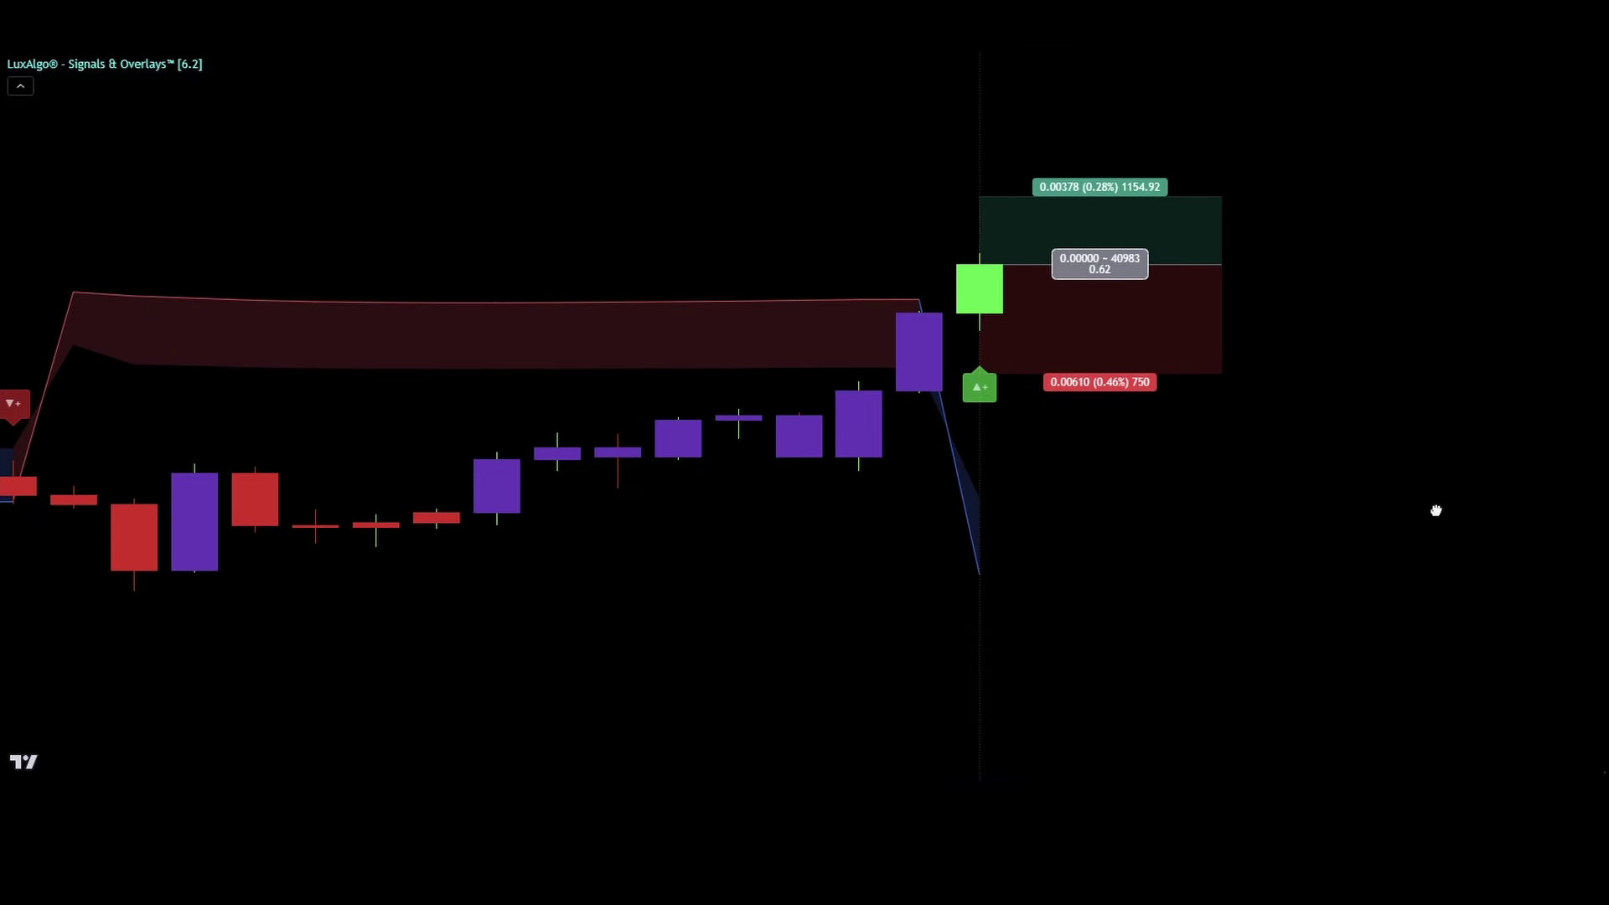
left_click_drag(1437, 506, 1235, 650)
left_click_drag(788, 339, 819, 166)
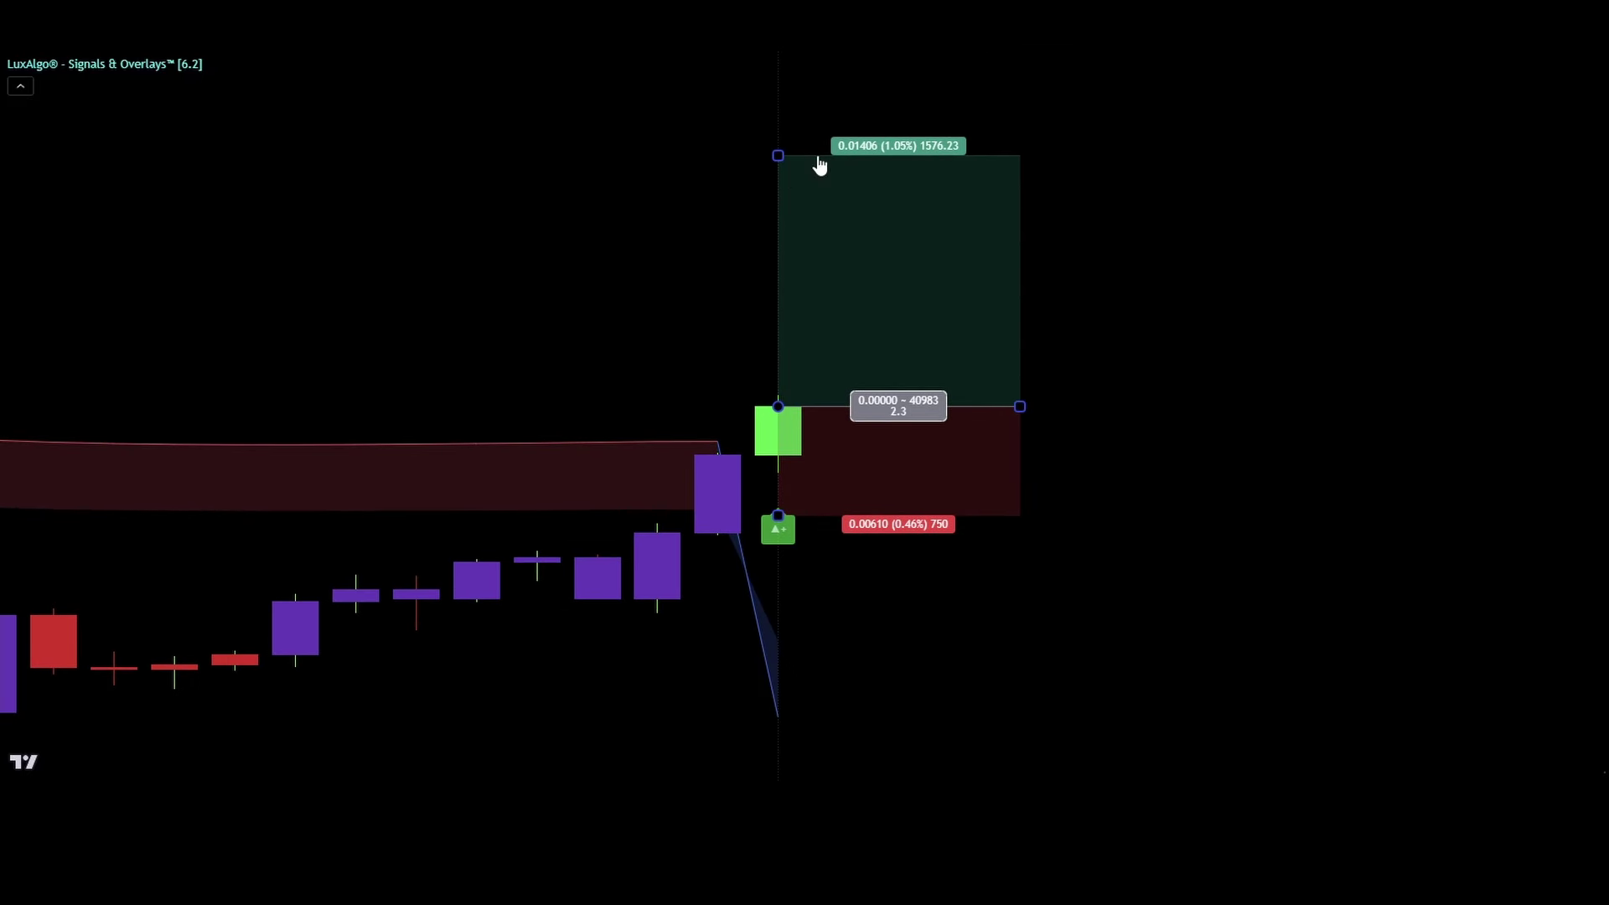
left_click_drag(1398, 503, 1130, 490)
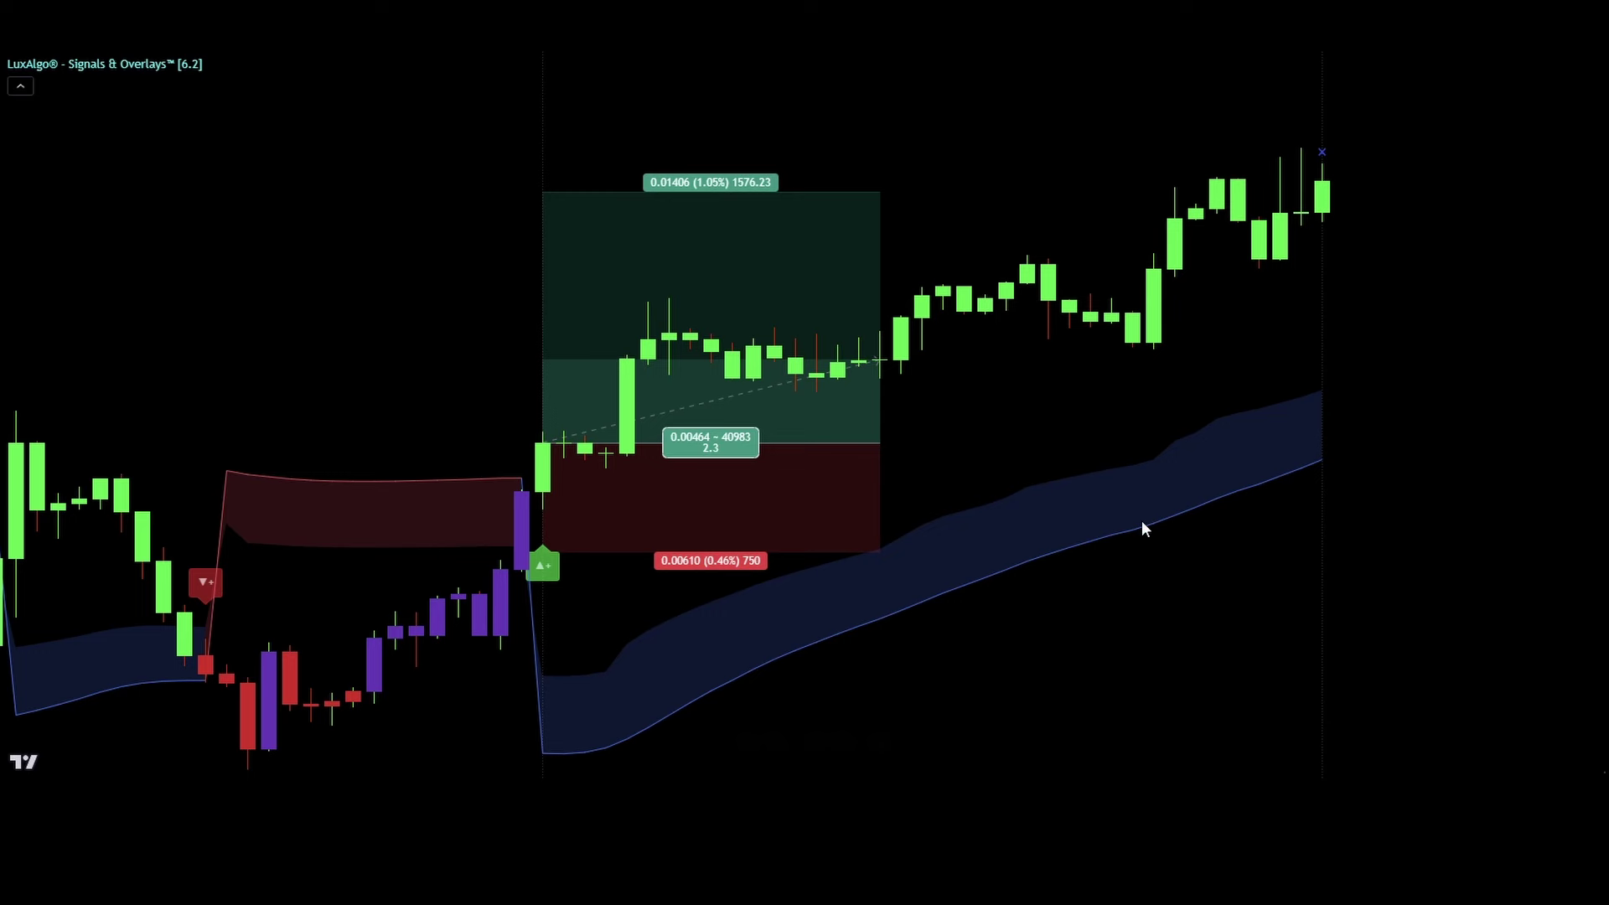
Stretch the long position across the following rally and set its stop one tick below entry
left_click_drag(880, 442, 1321, 442)
left_click_drag(543, 192, 543, 181)
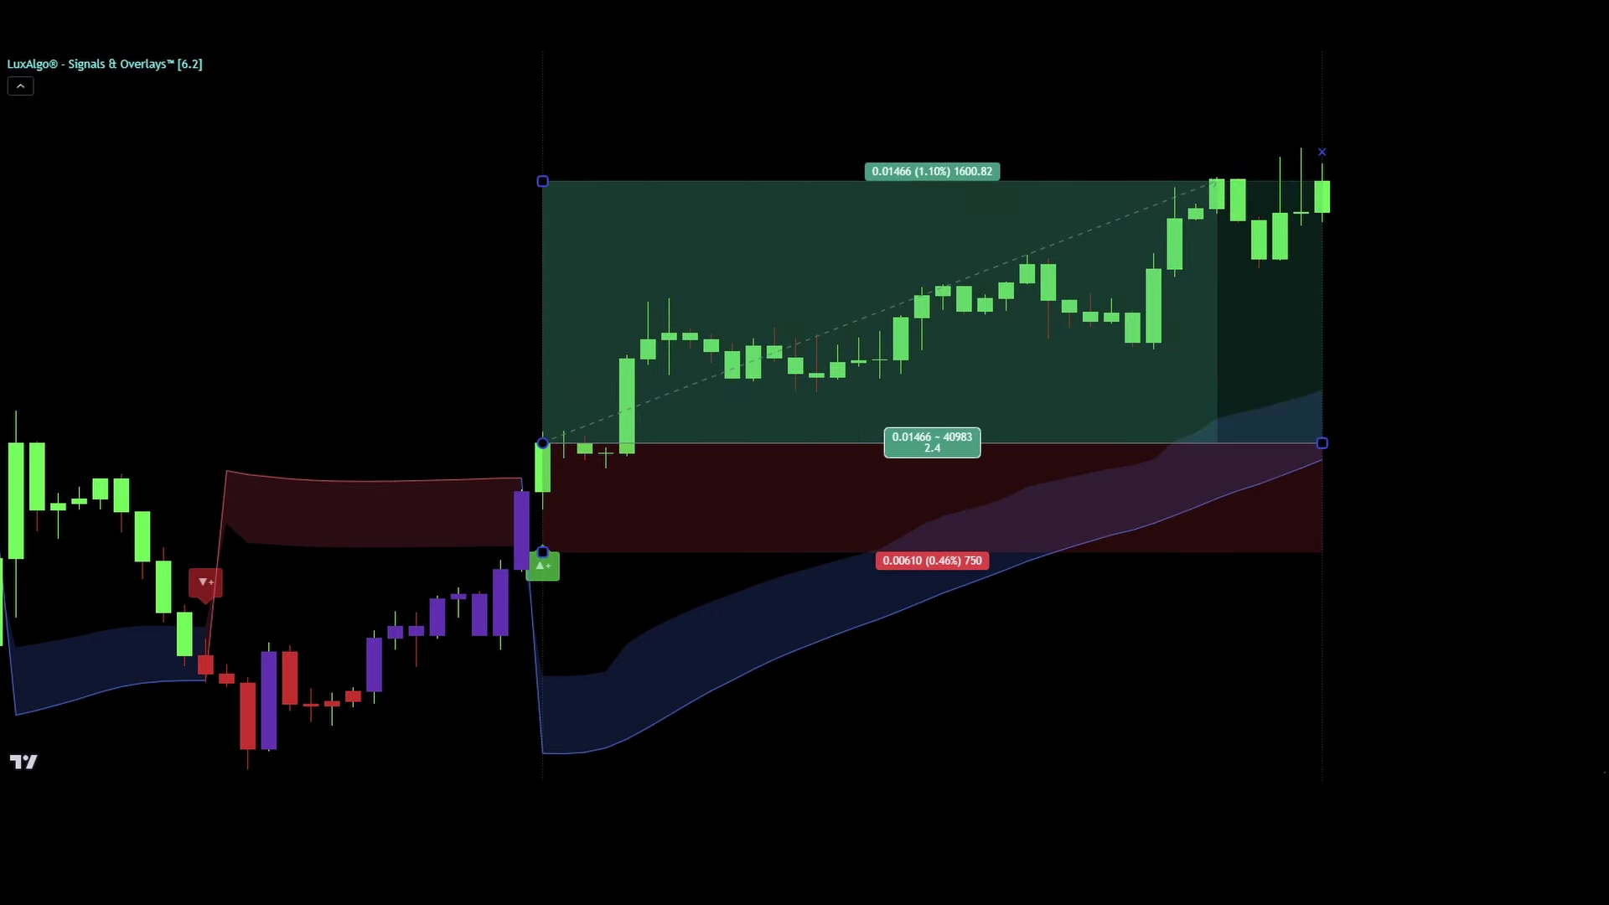
double_click(1274, 549)
left_click(963, 761)
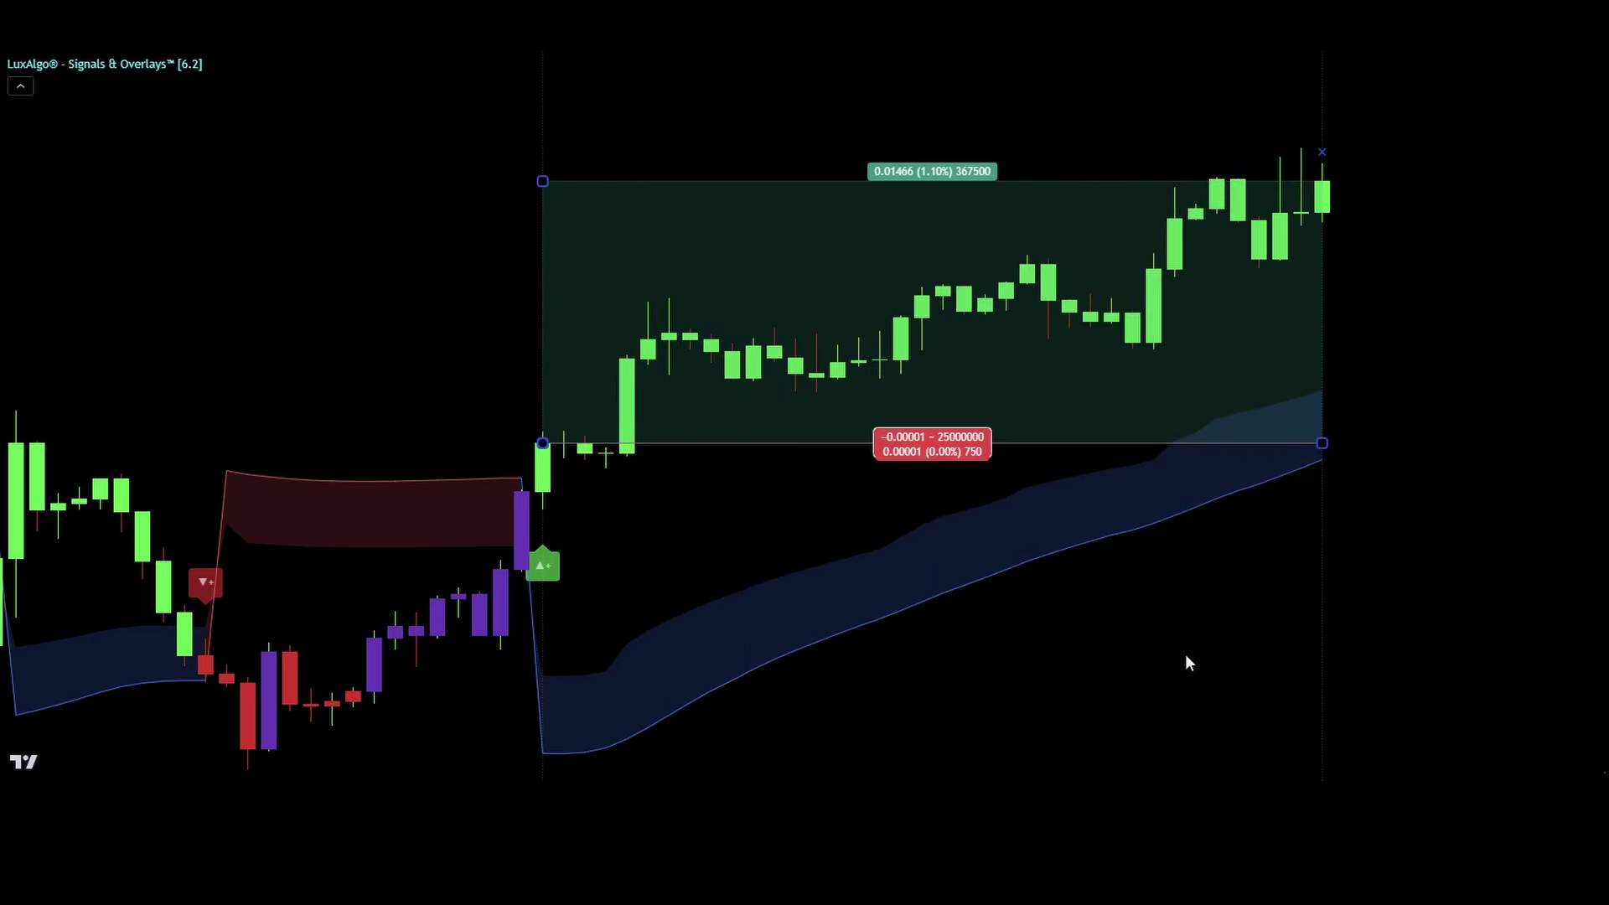
scroll(1394, 564, "down", 3)
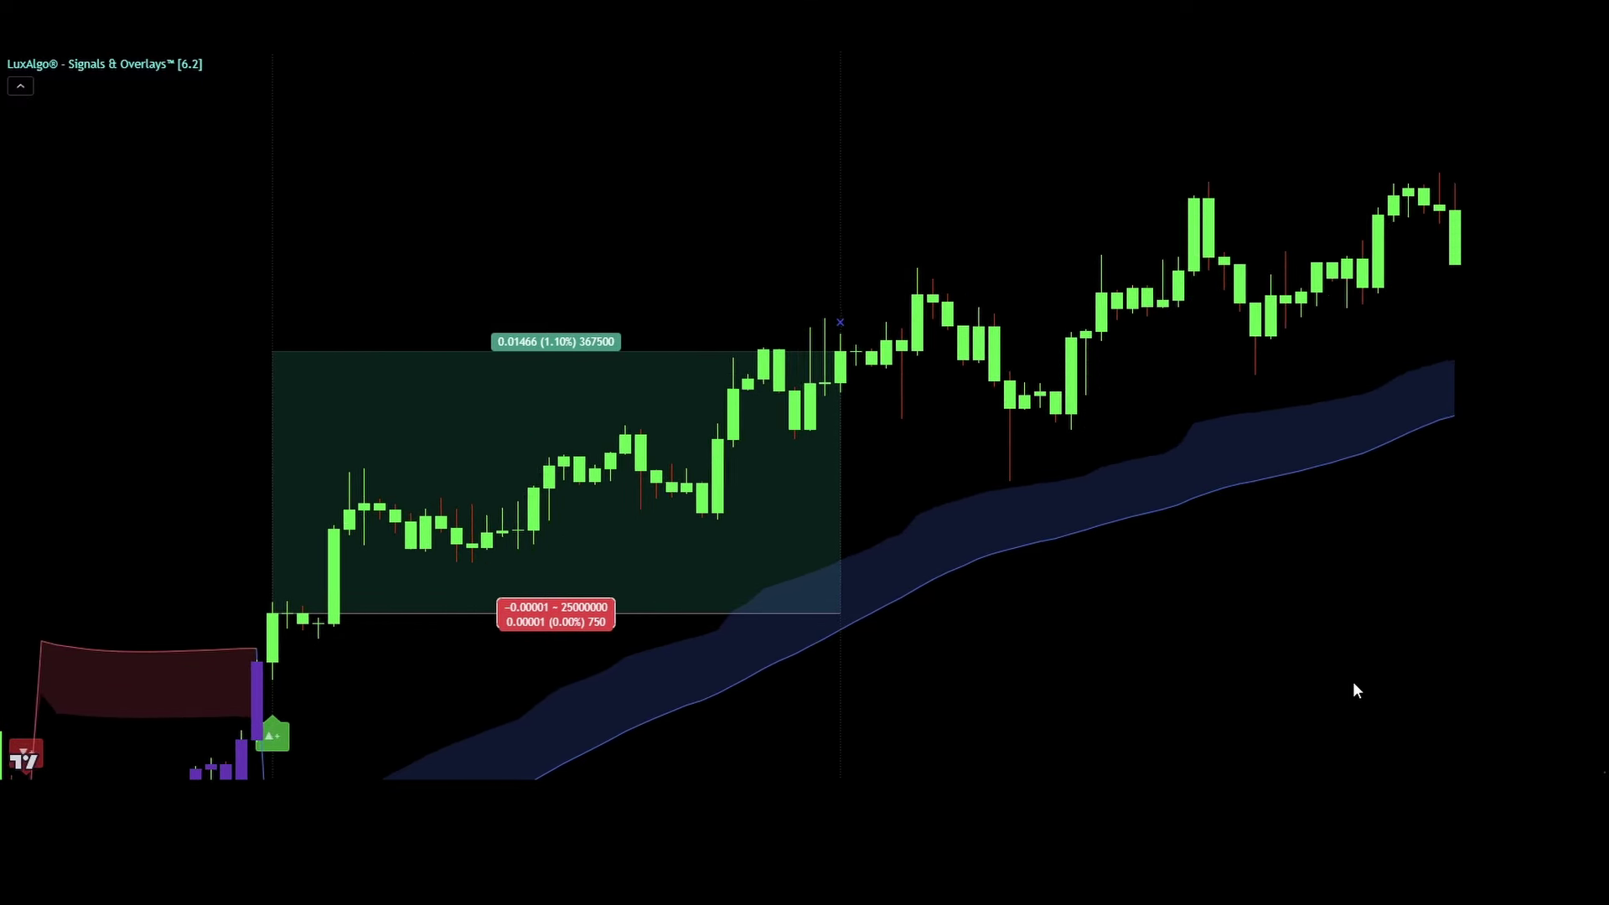
scroll(963, 662, "down", 2)
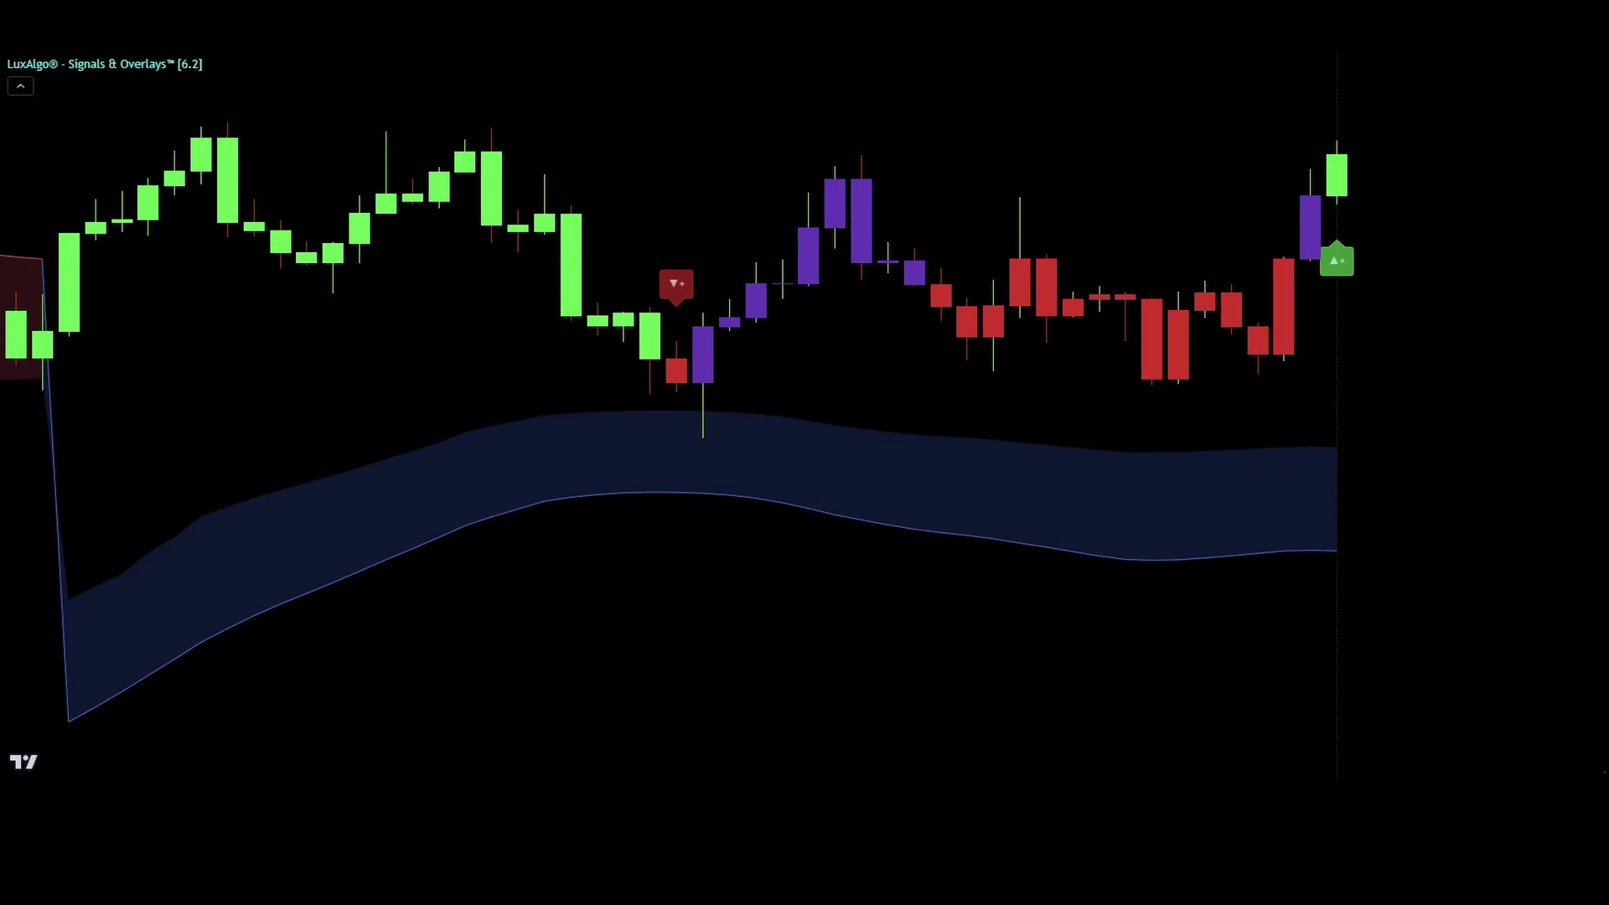
Place a long position at the new signal candle, stretched to the last bar, target 1.51%
left_click(1336, 155)
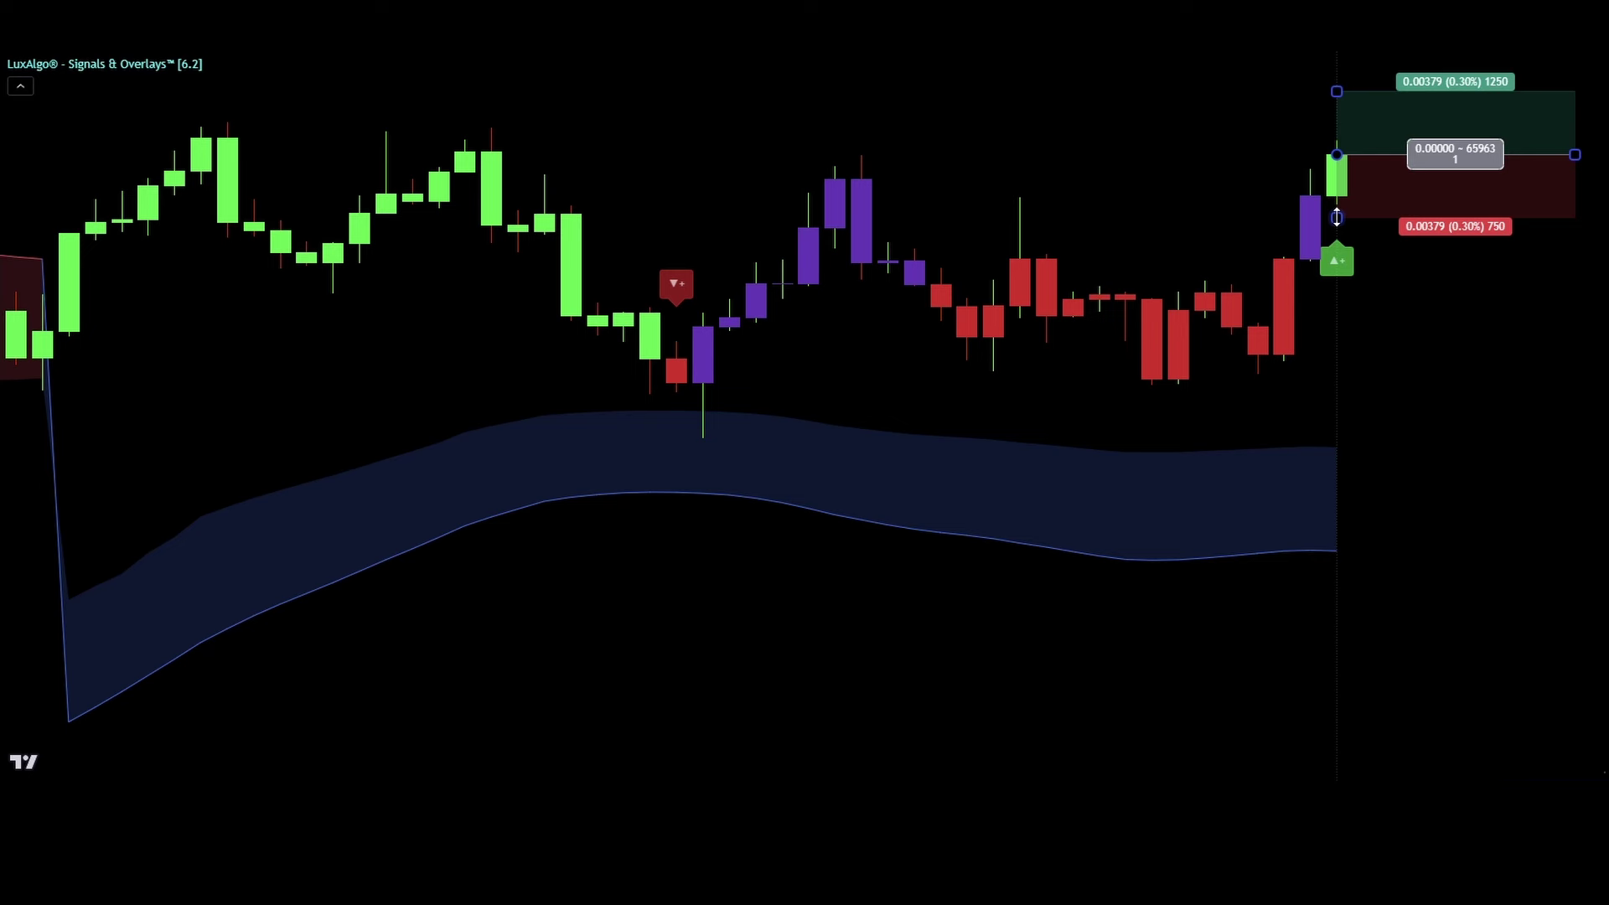
left_click_drag(1367, 223, 1367, 279)
left_click_drag(1477, 466, 1207, 482)
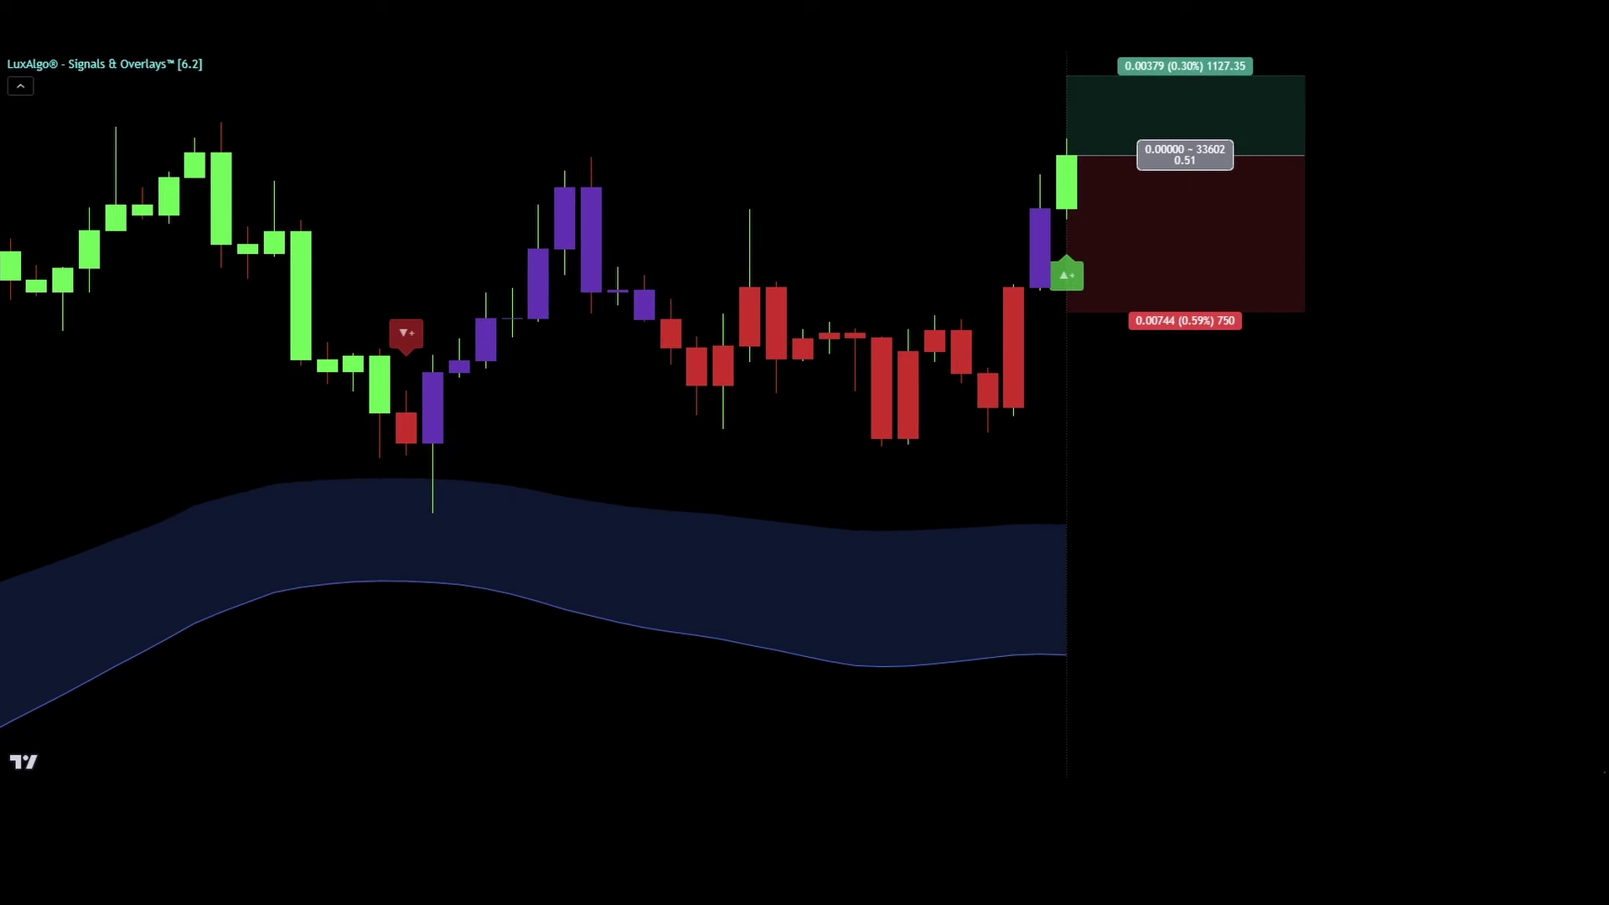
left_click_drag(1505, 501, 1247, 622)
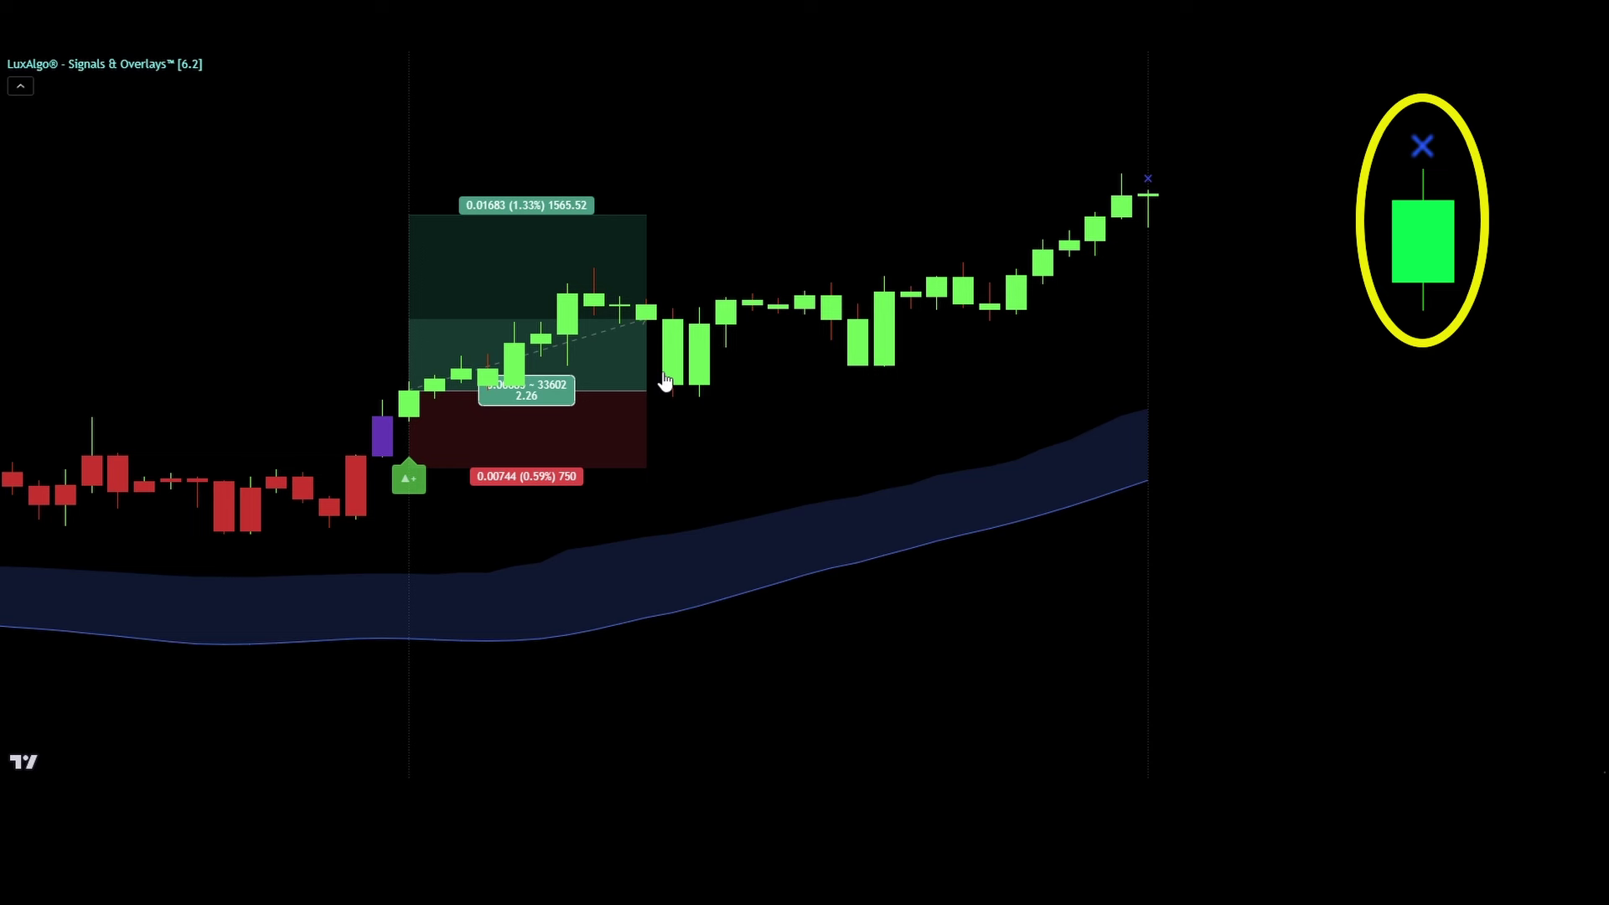
left_click_drag(662, 385, 1148, 390)
left_click_drag(408, 214, 1155, 194)
Adjust the stop level ticks, widen the box across the rally, and raise the target to its top
double_click(1069, 387)
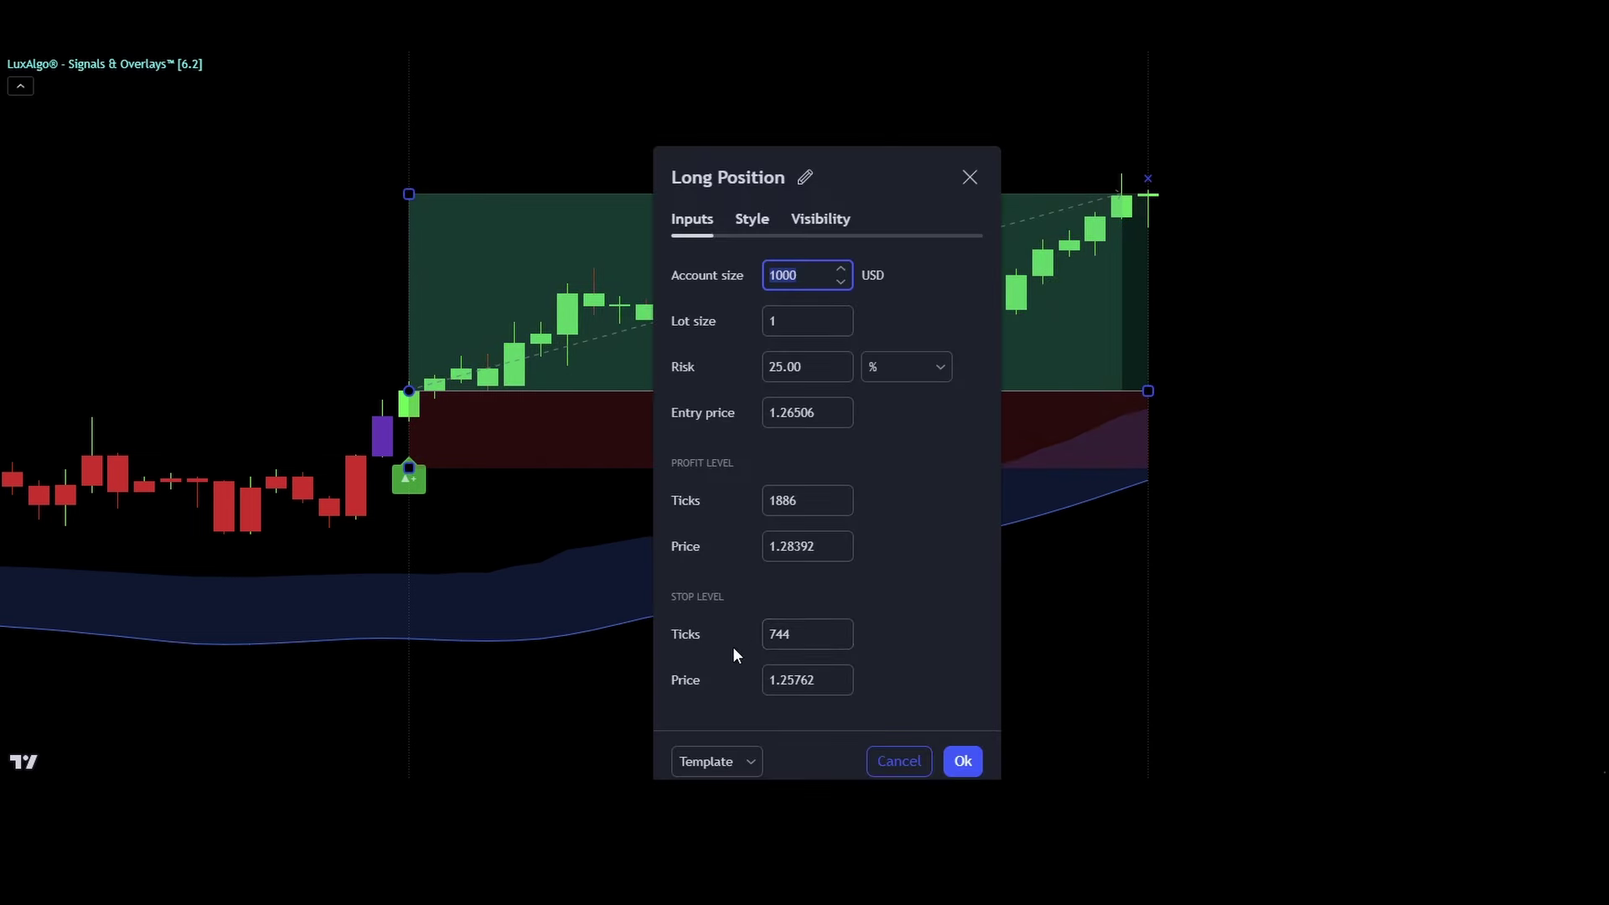
left_click(735, 631)
left_click(965, 760)
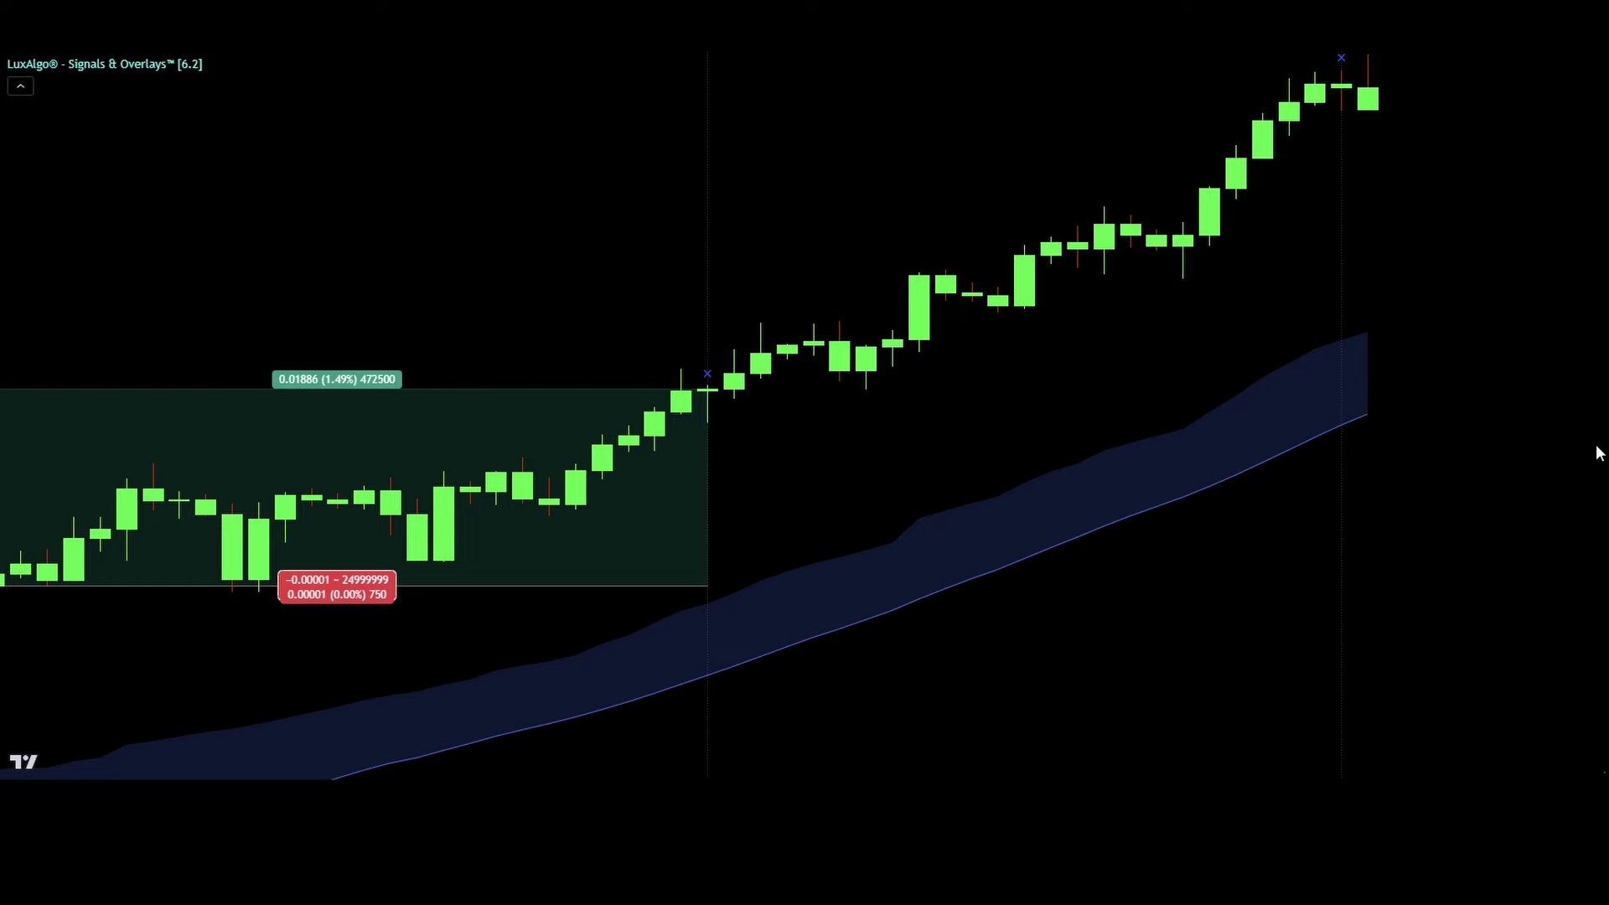
left_click_drag(848, 566, 1484, 548)
left_click_drag(109, 396, 108, 129)
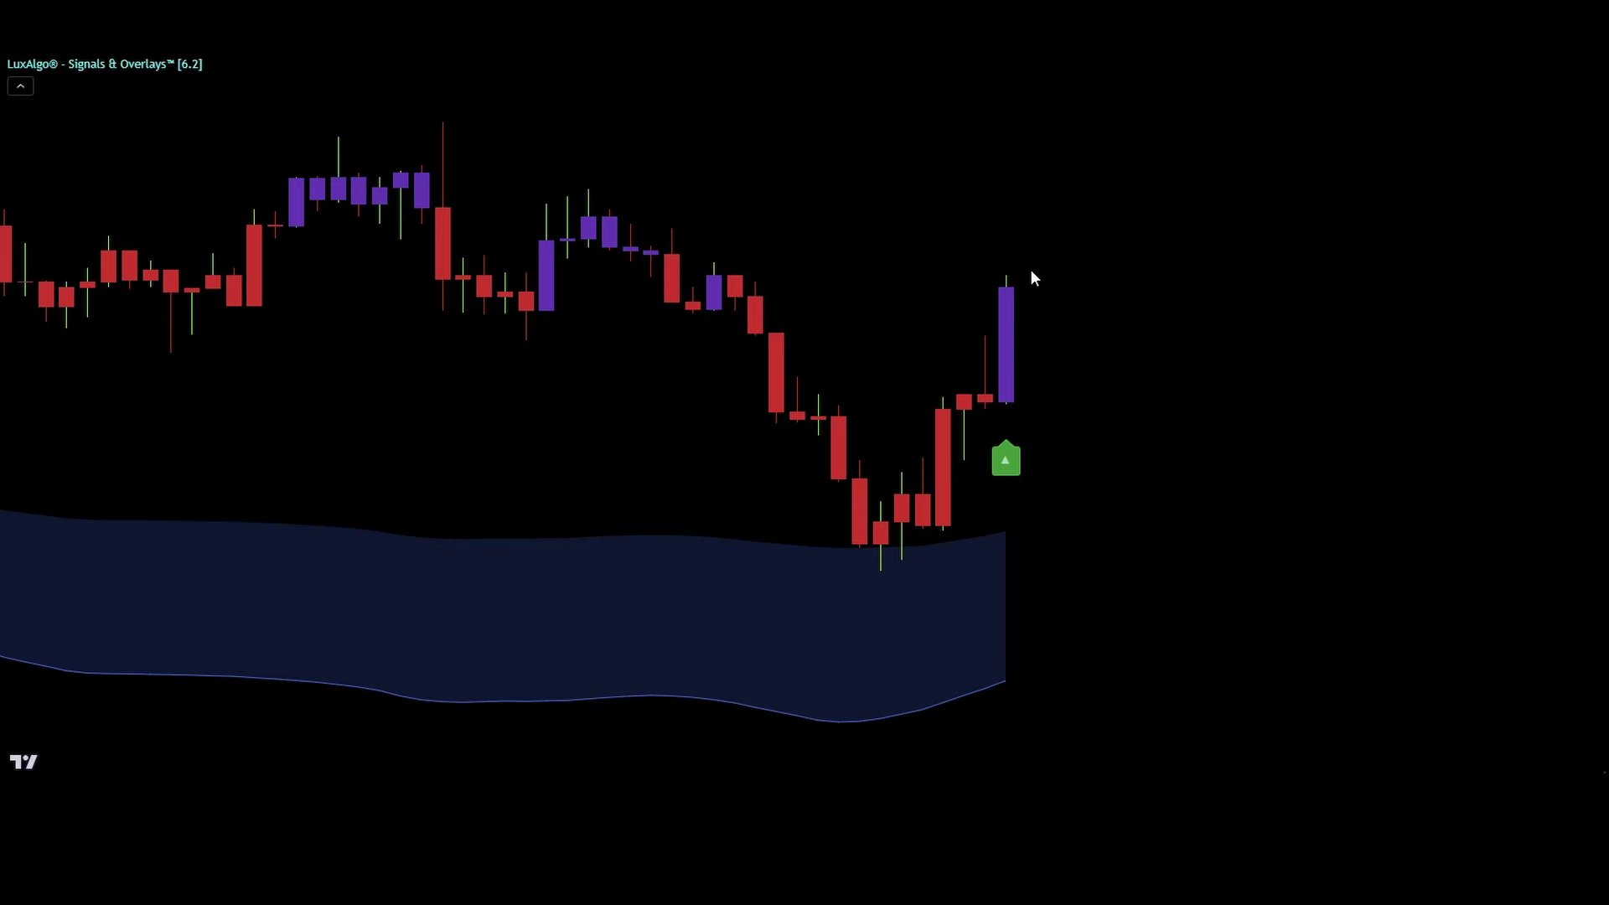
Place a long position at the last candle with stop beneath, high target, stretched across later bars
left_click(1012, 288)
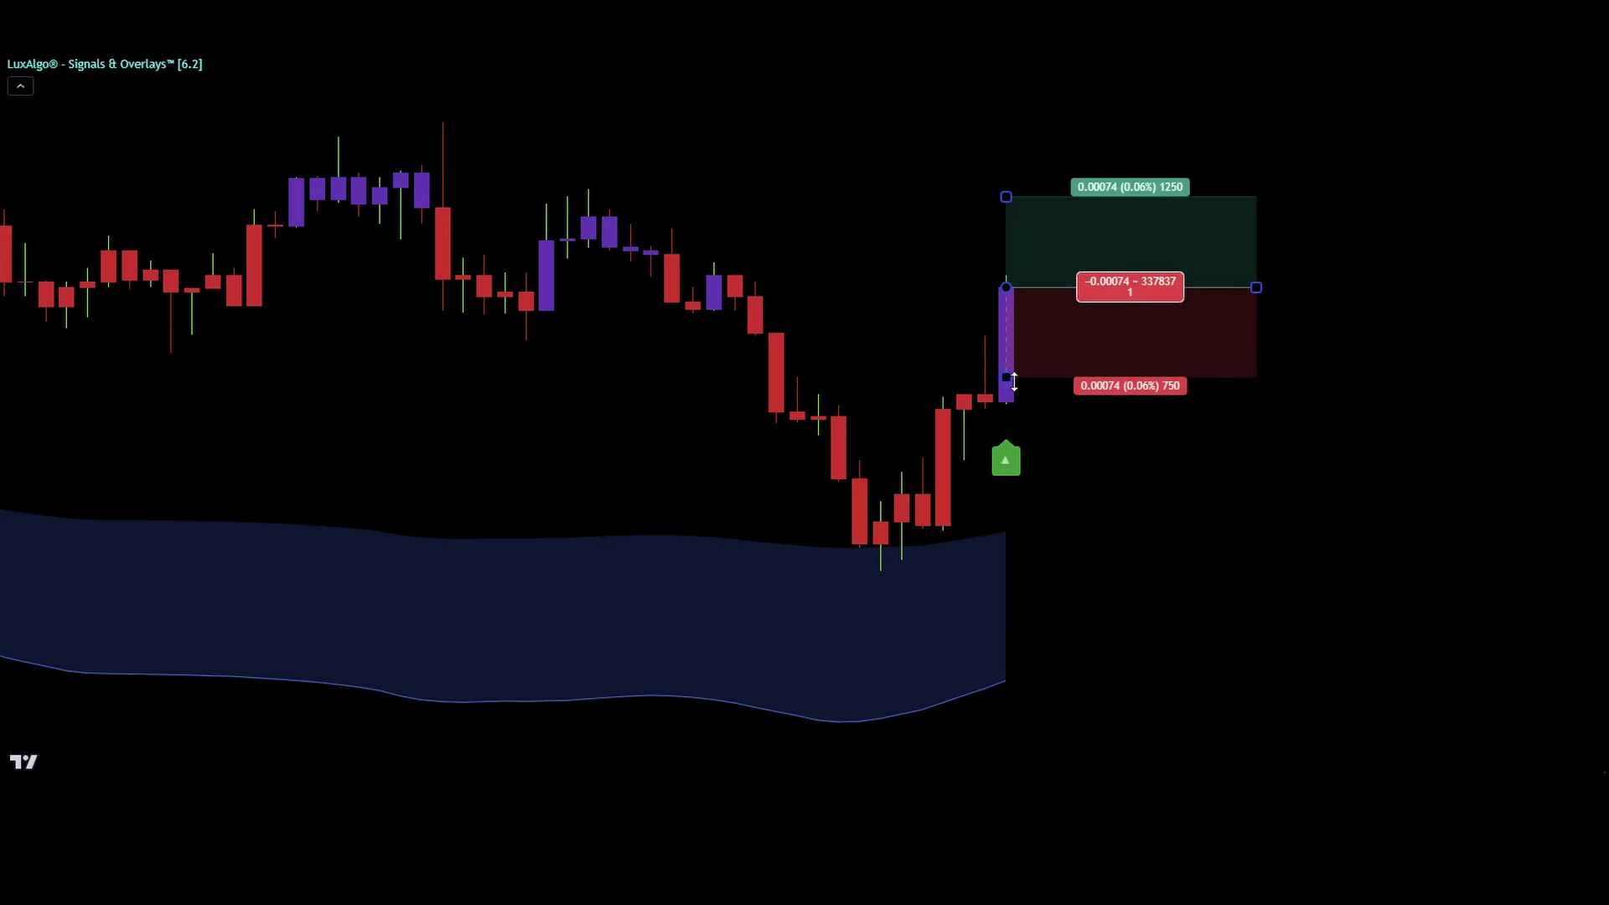
left_click_drag(1014, 382, 1053, 483)
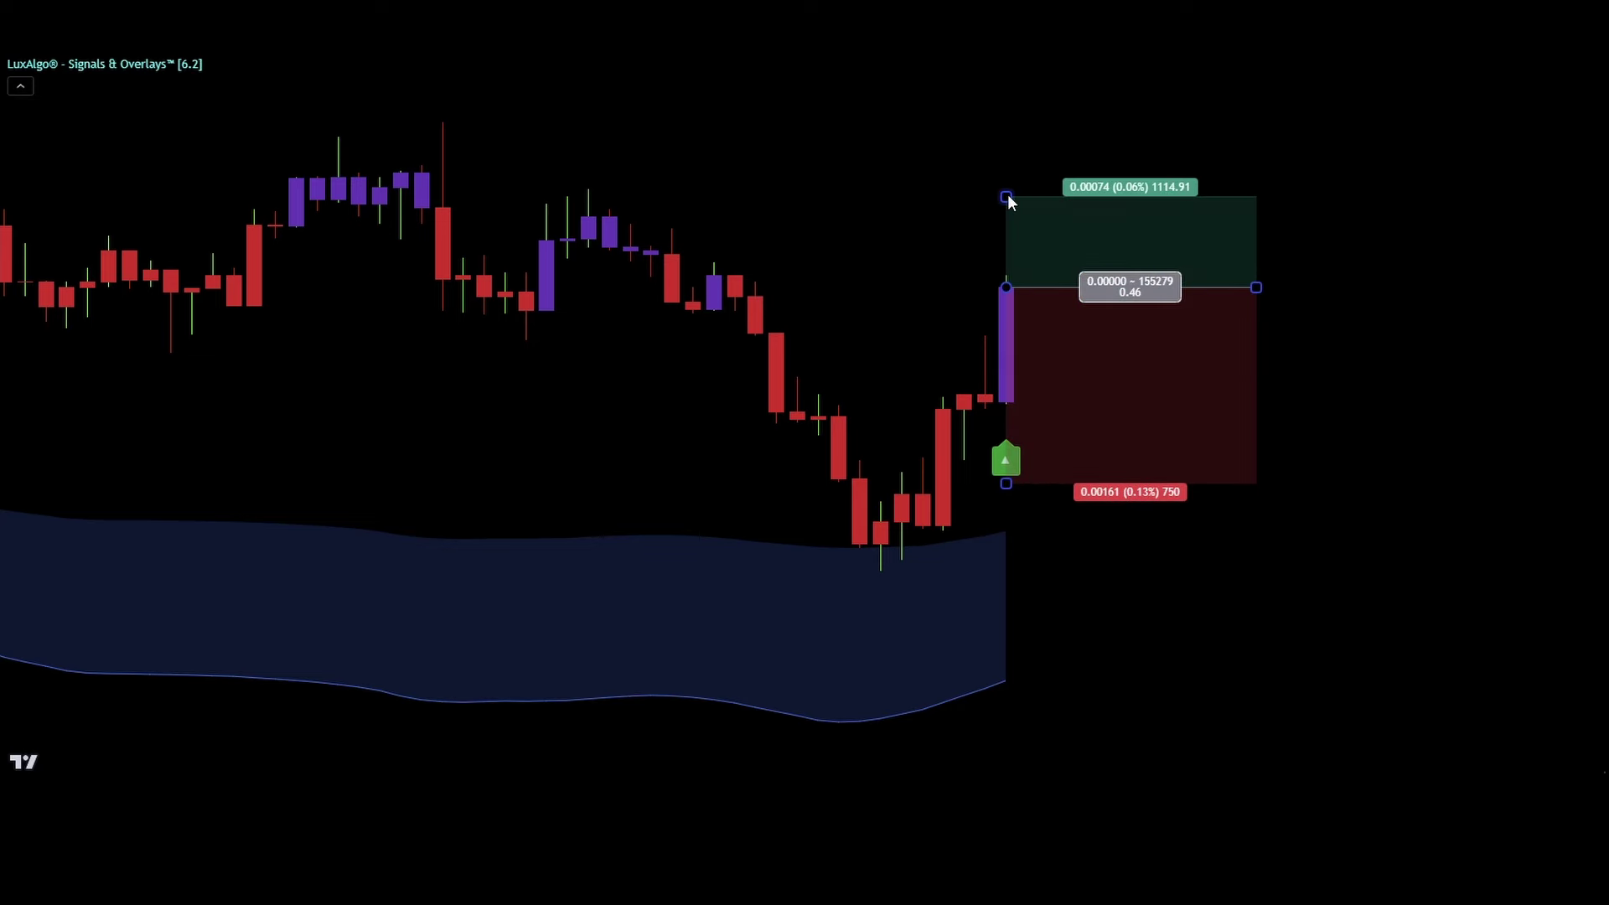
left_click_drag(1006, 198, 1006, 94)
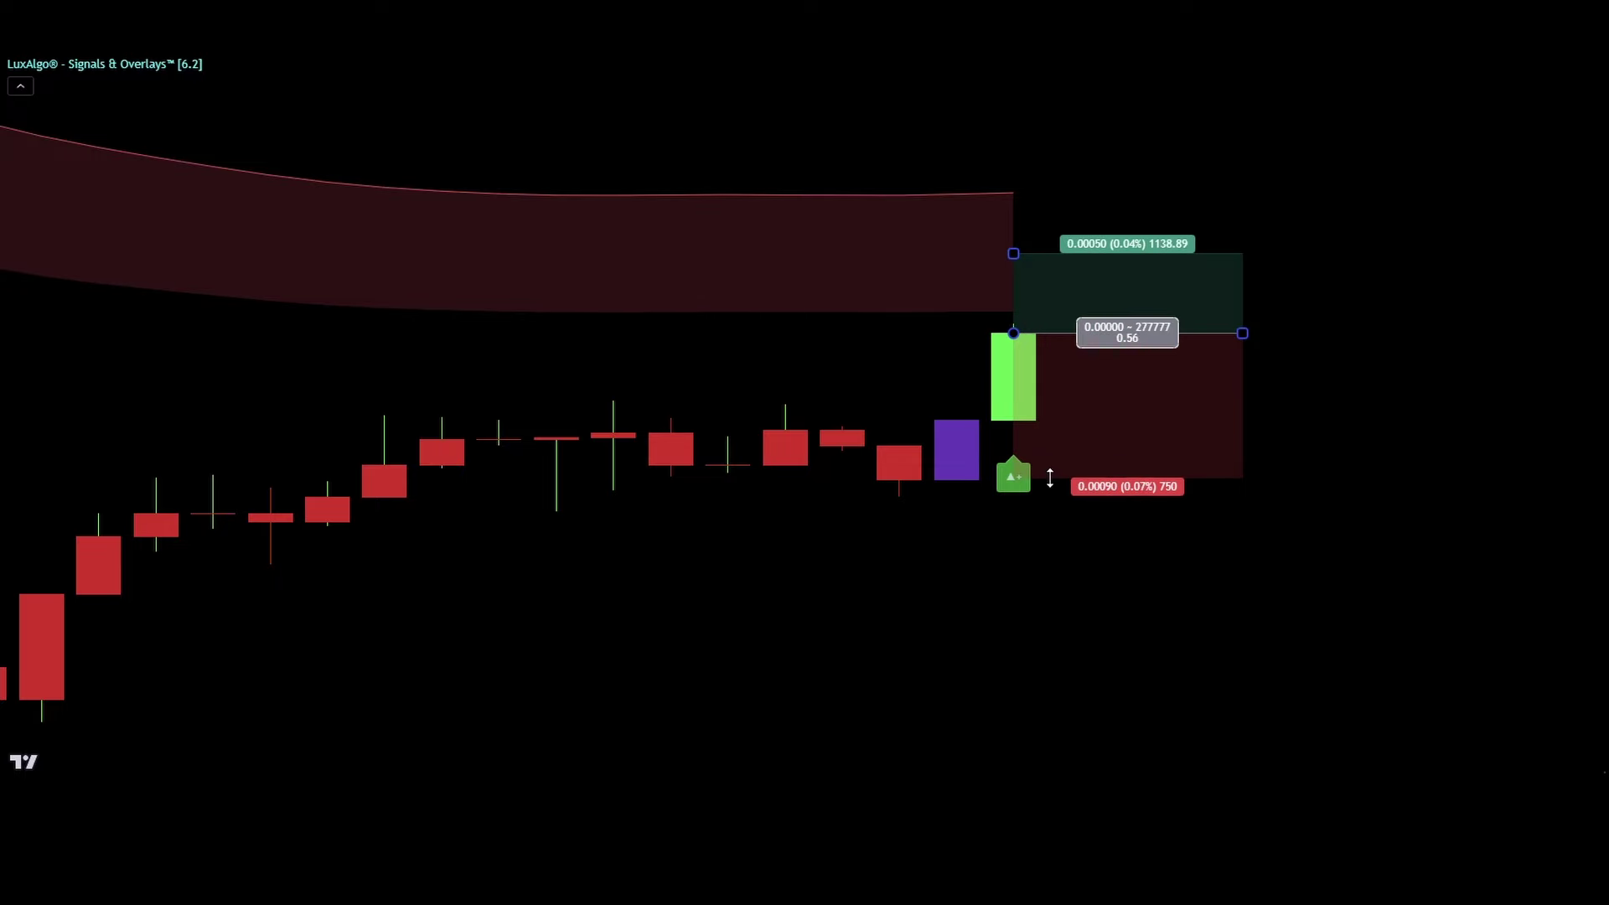
left_click_drag(1014, 253, 1031, 101)
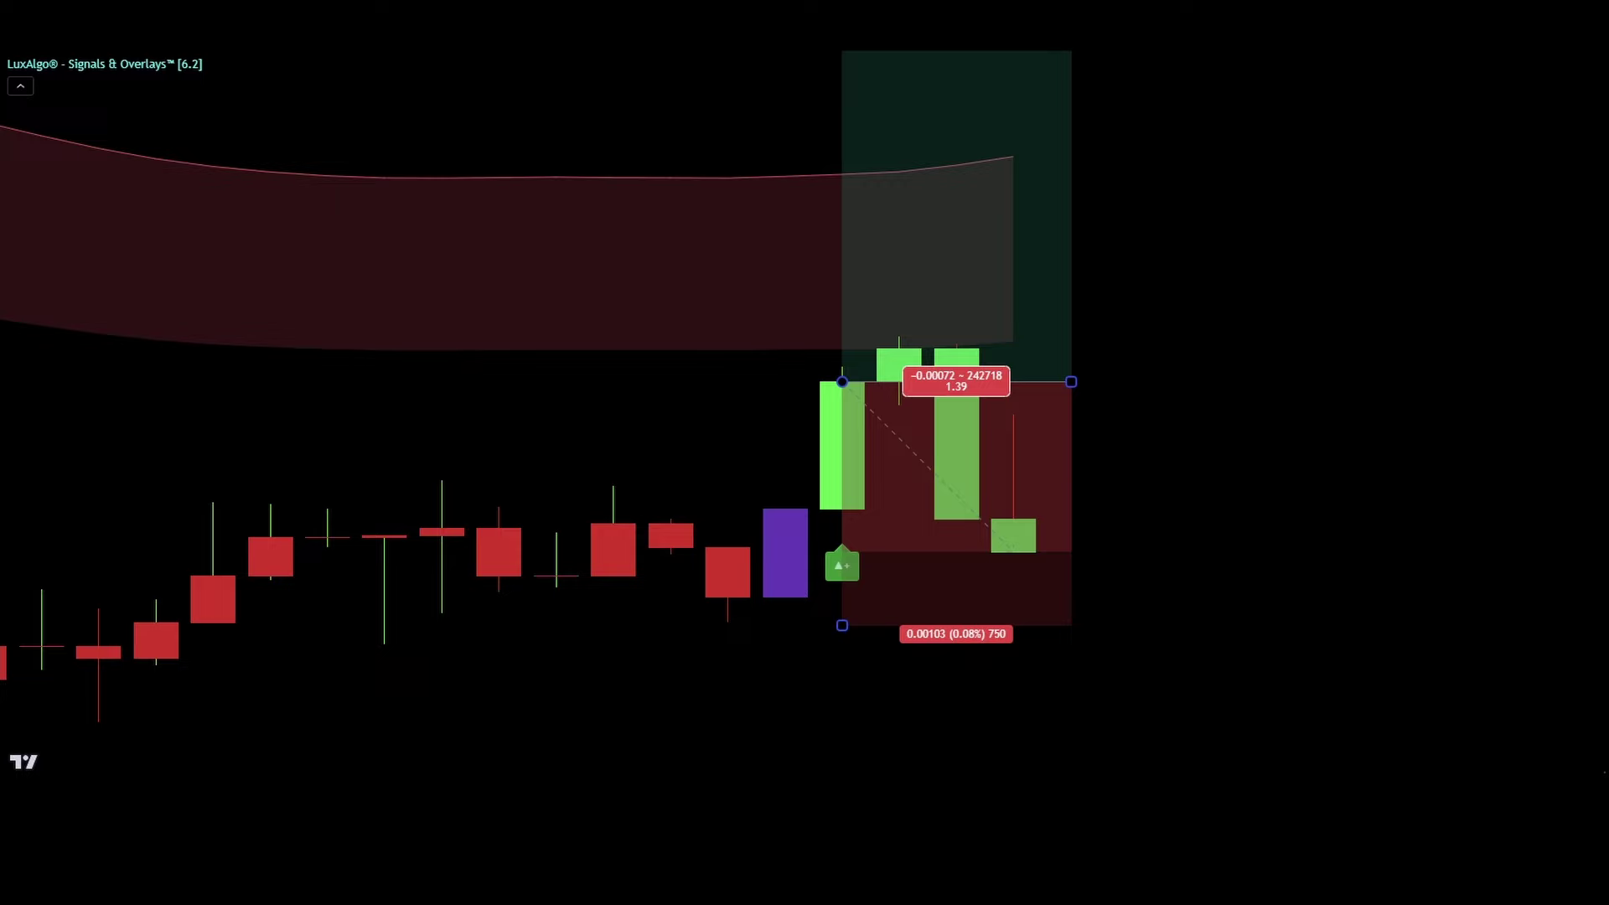
scroll(840, 741, "down", 2)
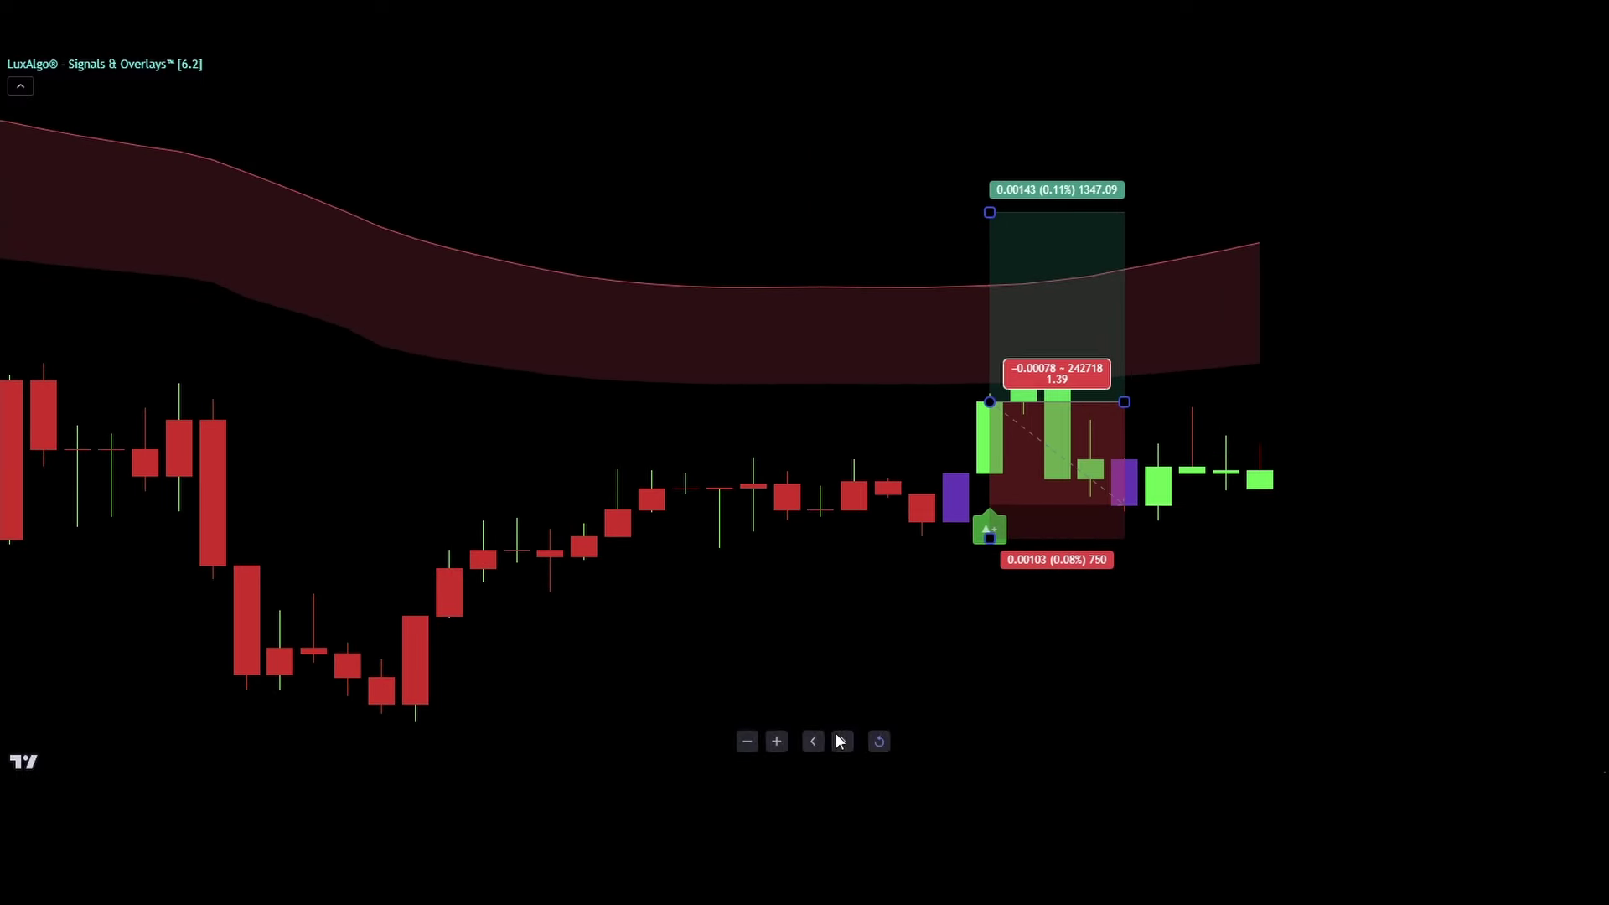
left_click_drag(1061, 401, 1254, 432)
scroll(1397, 772, "down", 5)
Place a short position at the red sell-signal candle with its profit target below entry
scroll(1390, 711, "down", 2)
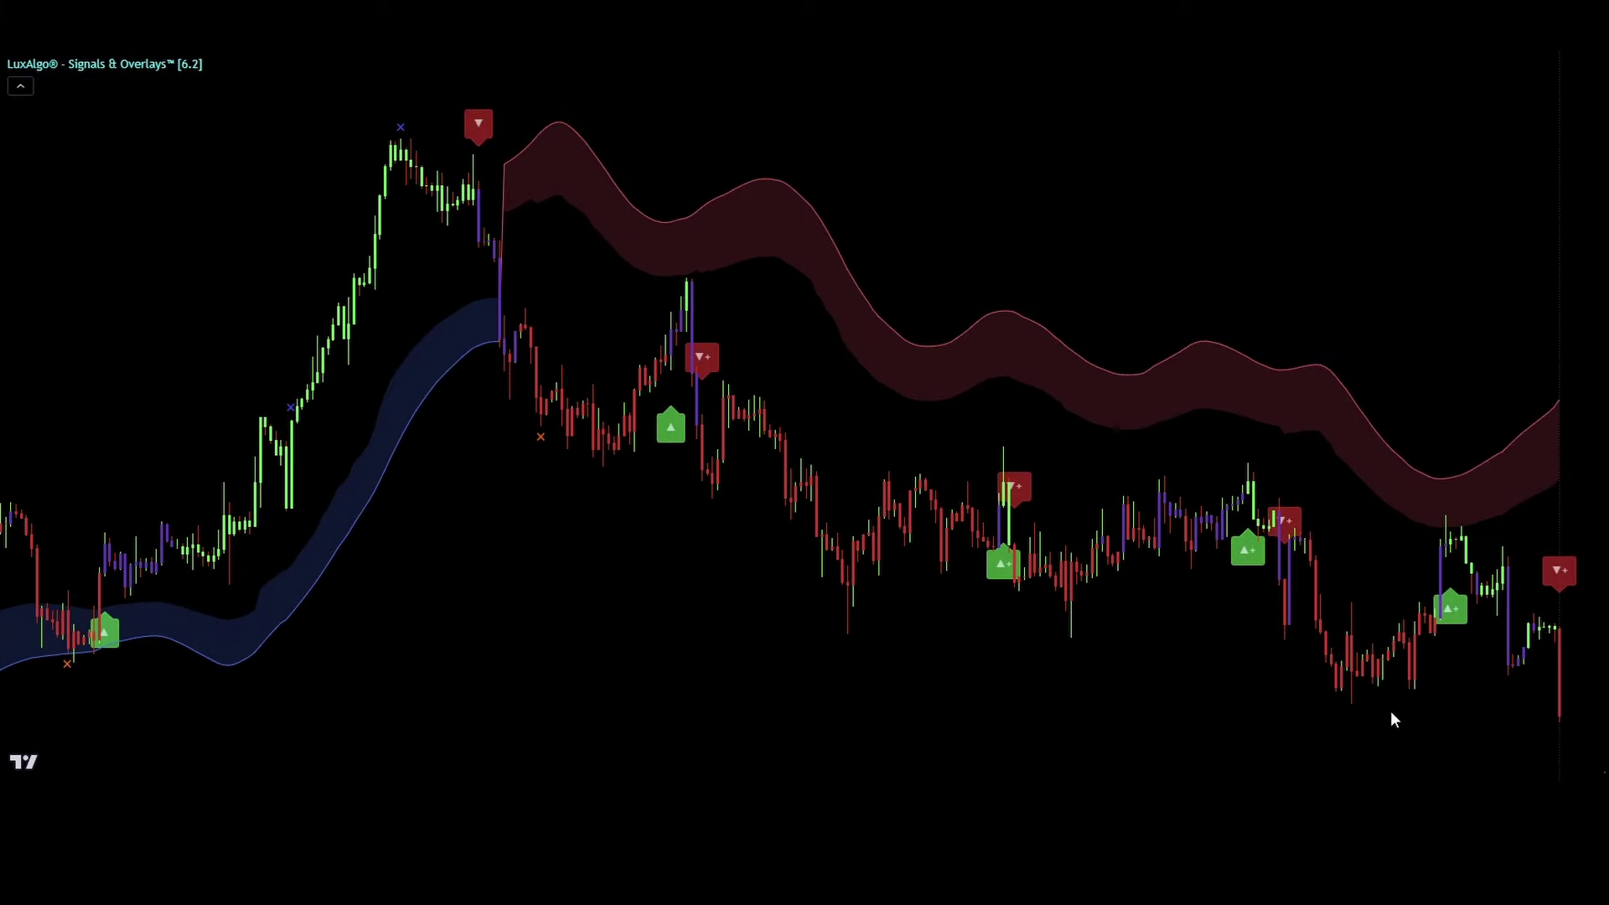
scroll(1401, 686, "up", 5)
scroll(1358, 682, "up", 8)
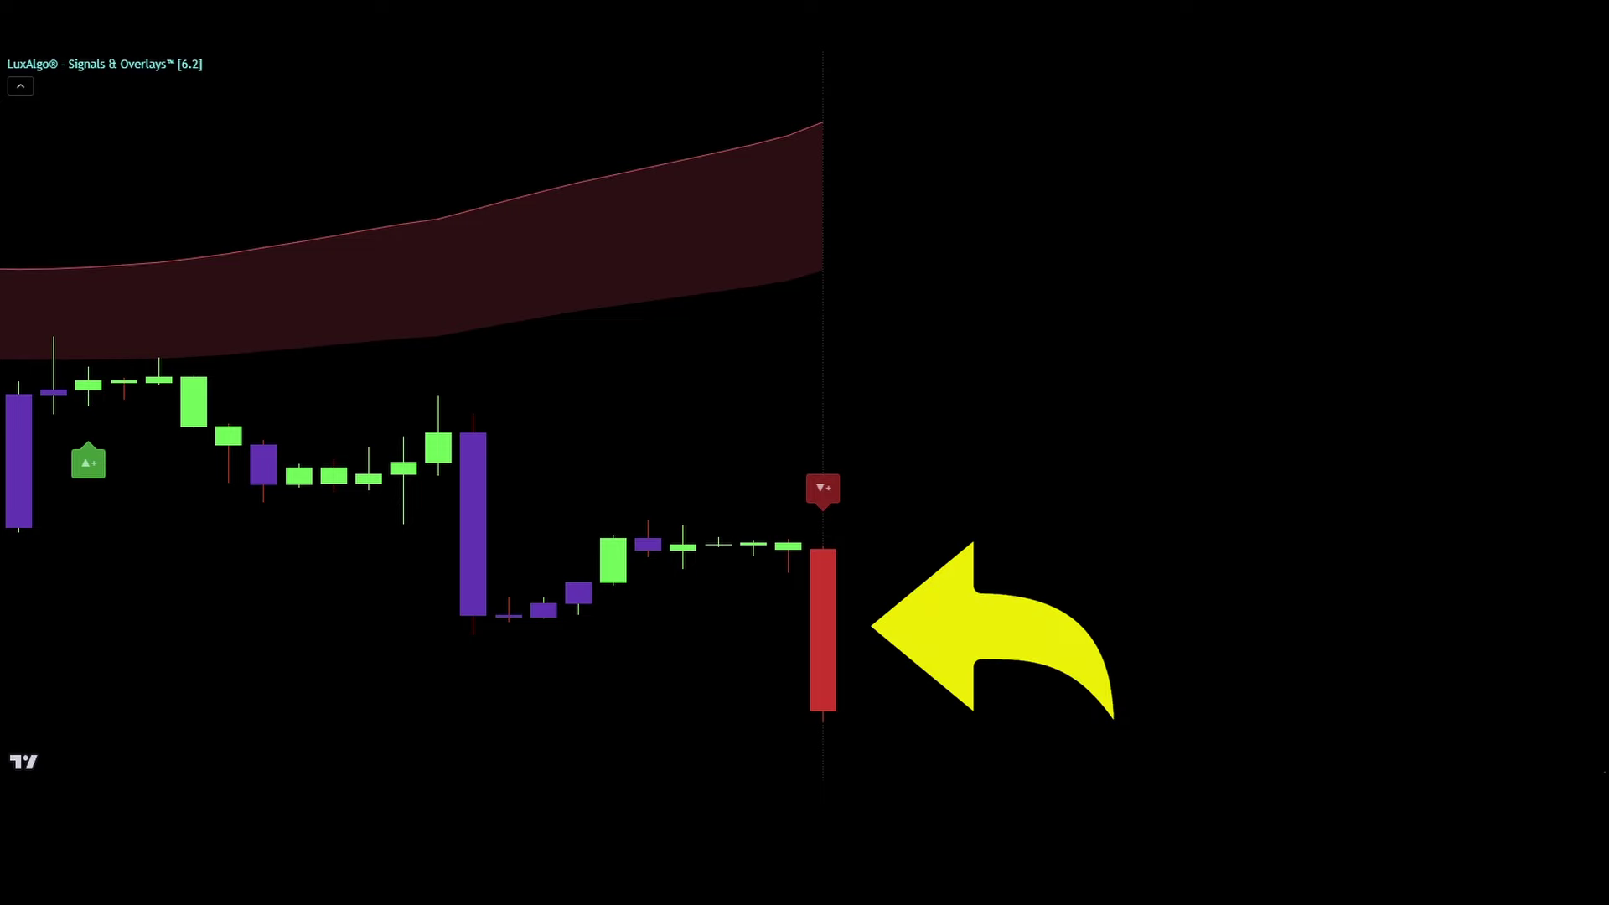
left_click_drag(1461, 621, 1465, 449)
left_click(849, 437)
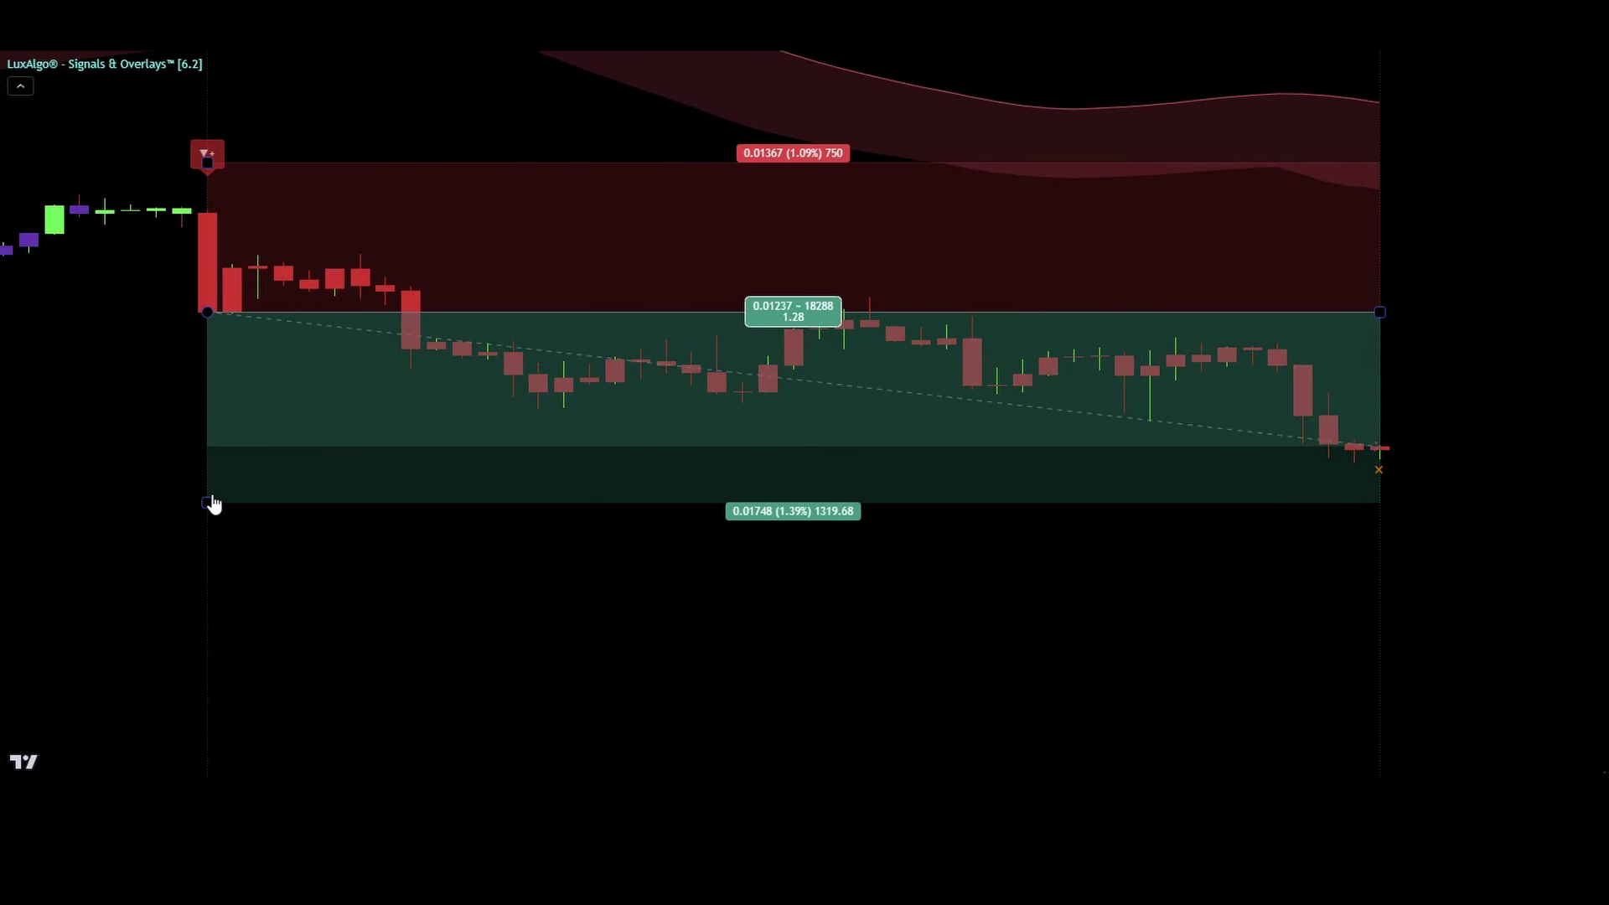
left_click_drag(212, 503, 207, 446)
Set a 1-tick stop, then stretch the box over later bars with a 1237-tick target
double_click(1287, 290)
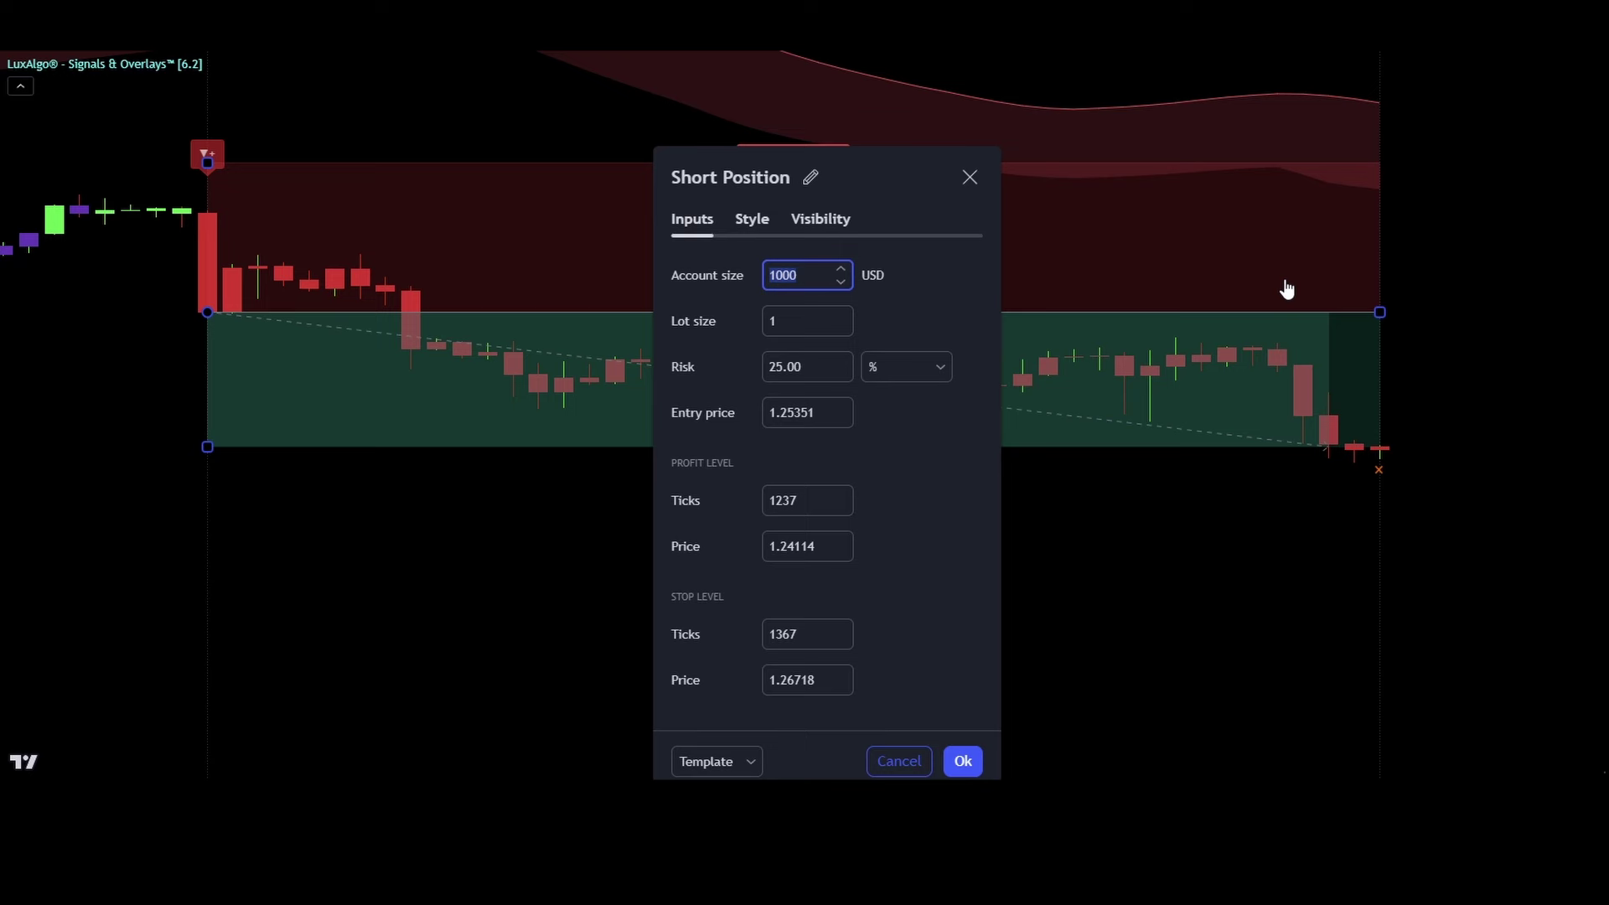
type("1")
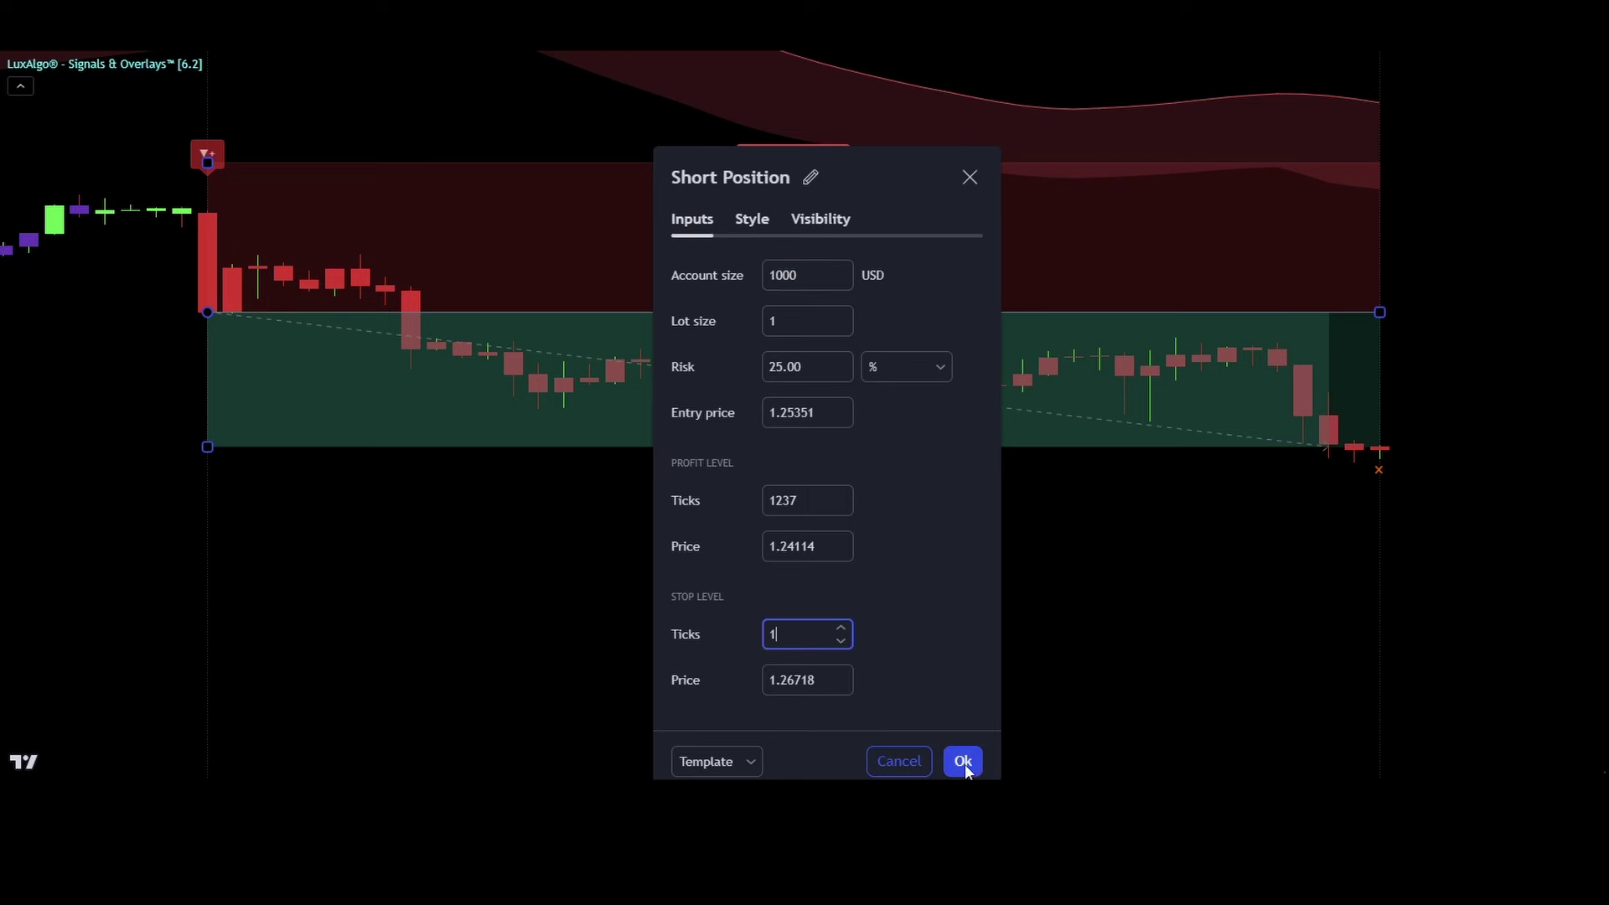
left_click(964, 763)
scroll(1188, 607, "down", 5)
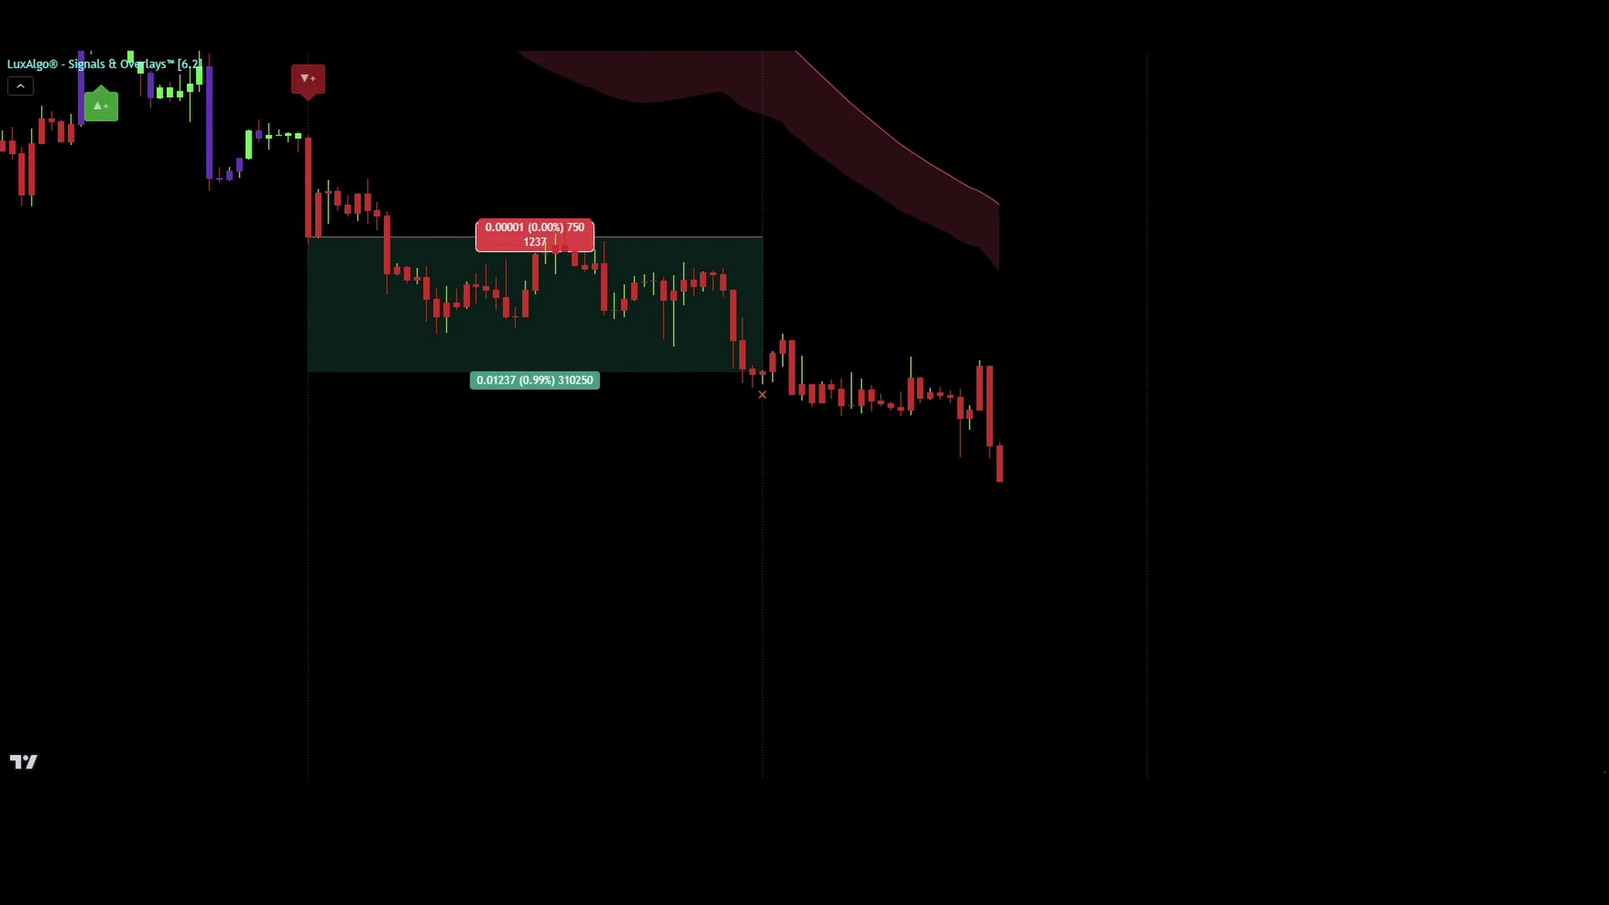
left_click_drag(762, 654, 1002, 539)
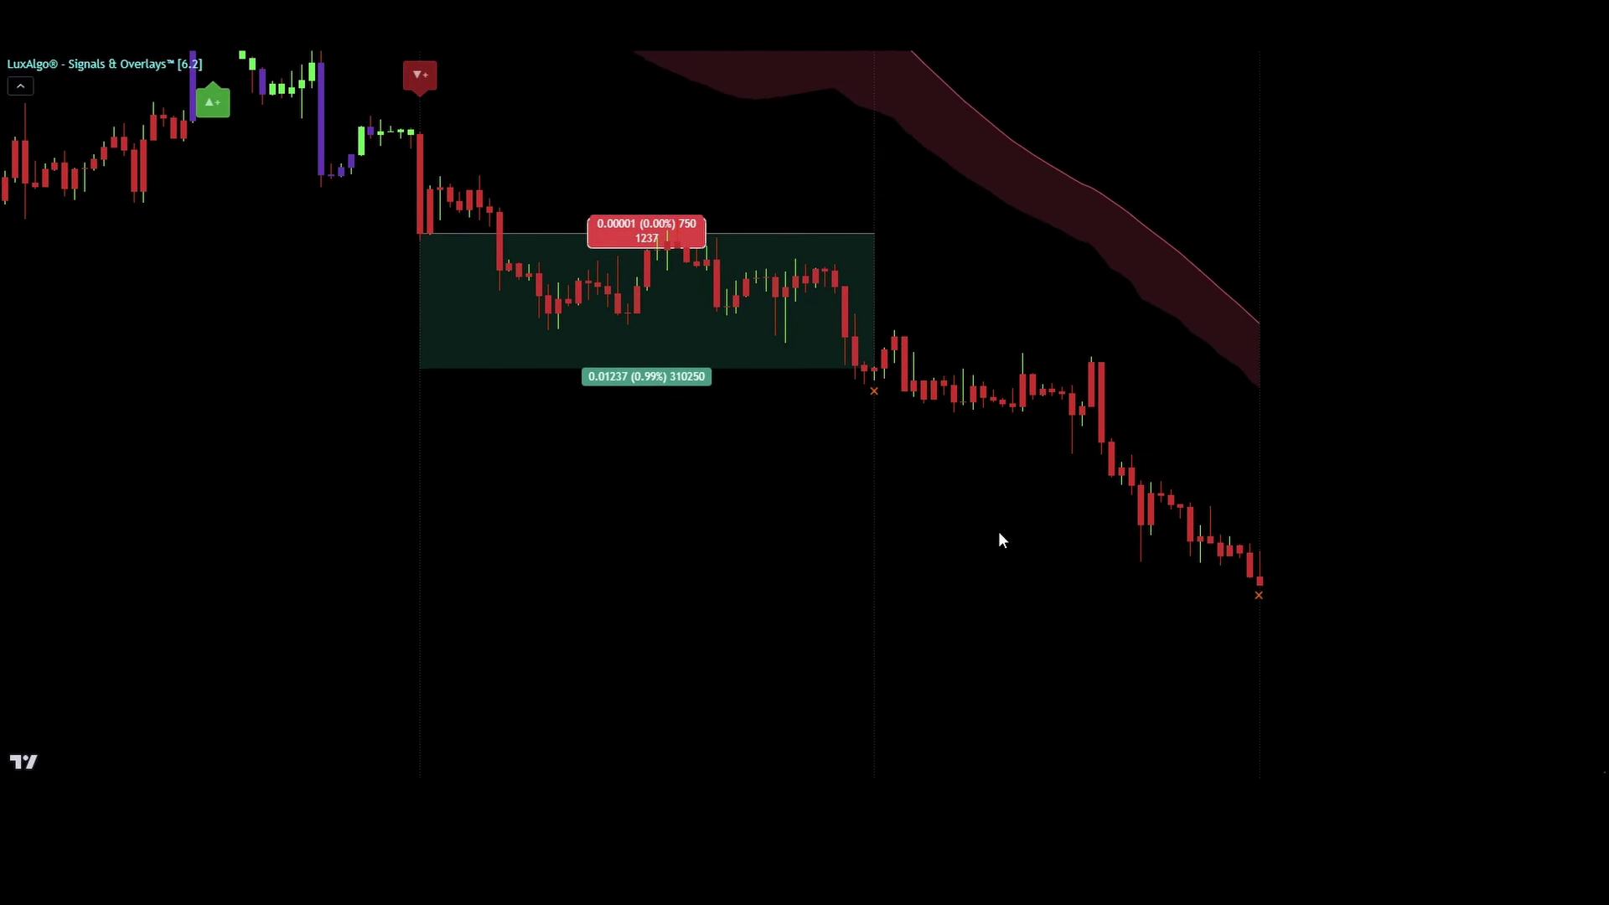
left_click_drag(873, 236, 1259, 234)
left_click_drag(1064, 369, 1259, 578)
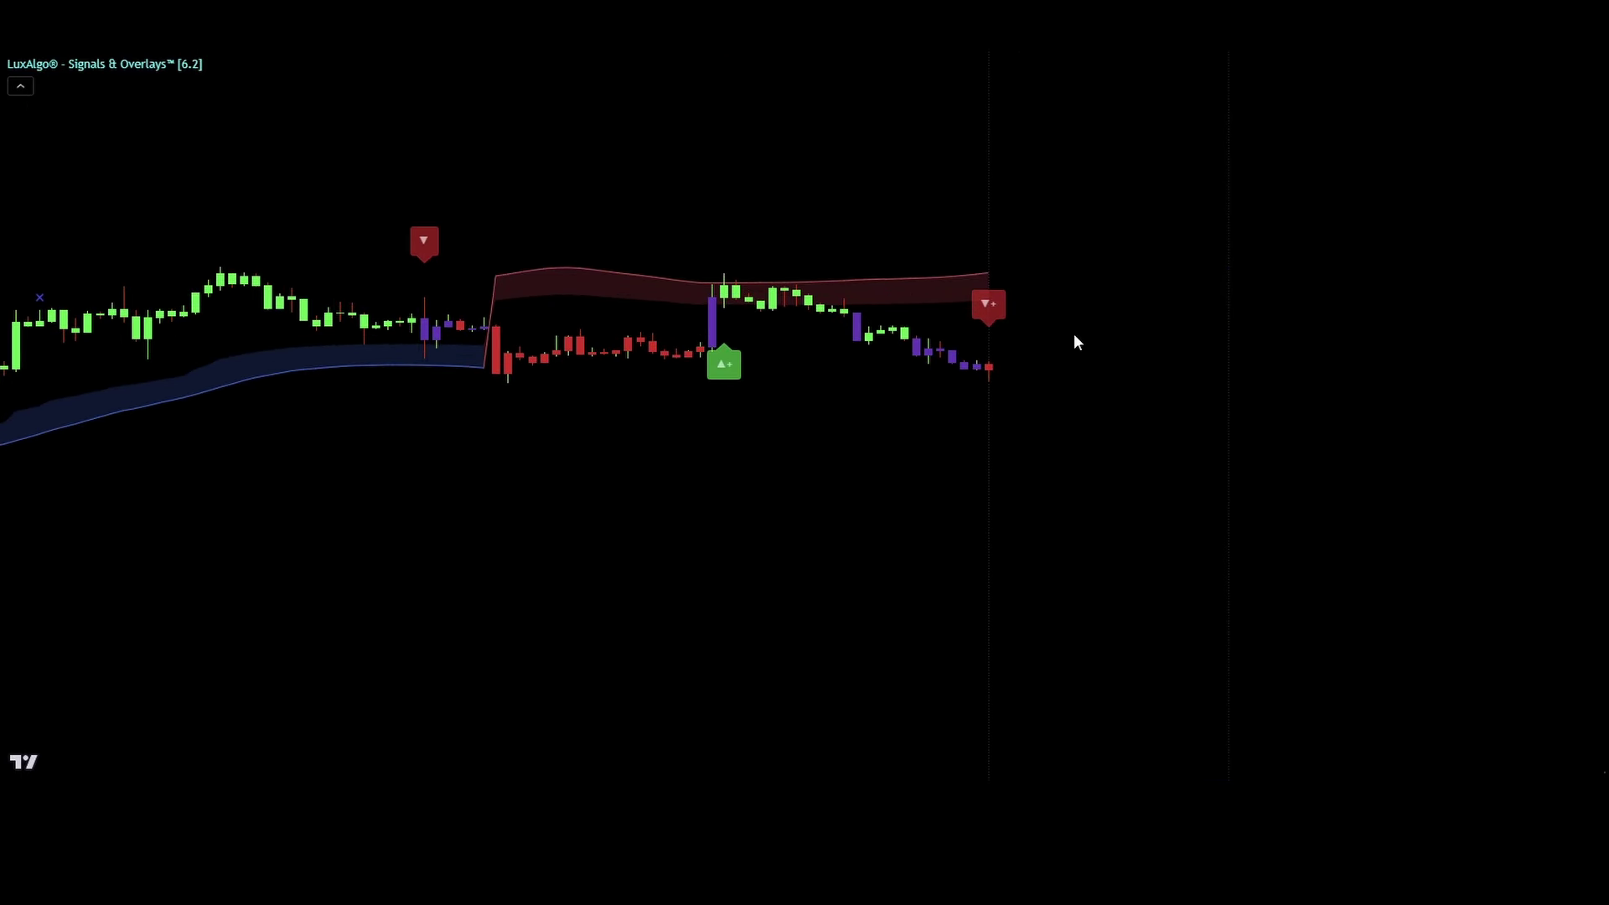
Place a short position at the latest bar, stop above the signal and target below entry
left_click(991, 369)
left_click_drag(991, 344, 1011, 288)
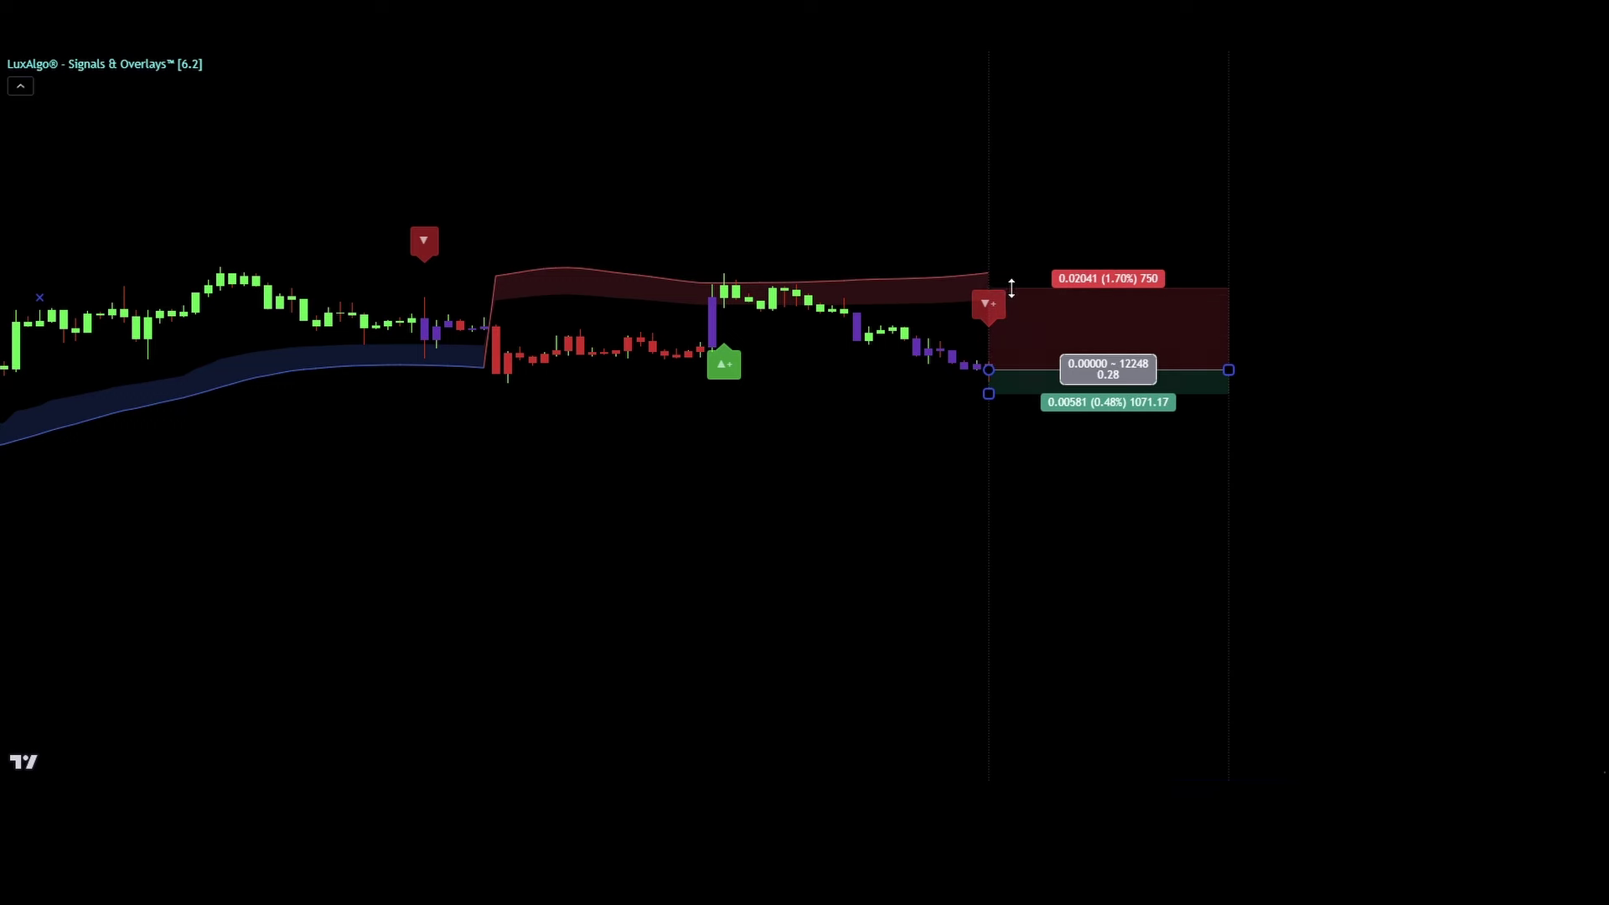
left_click_drag(989, 393, 989, 423)
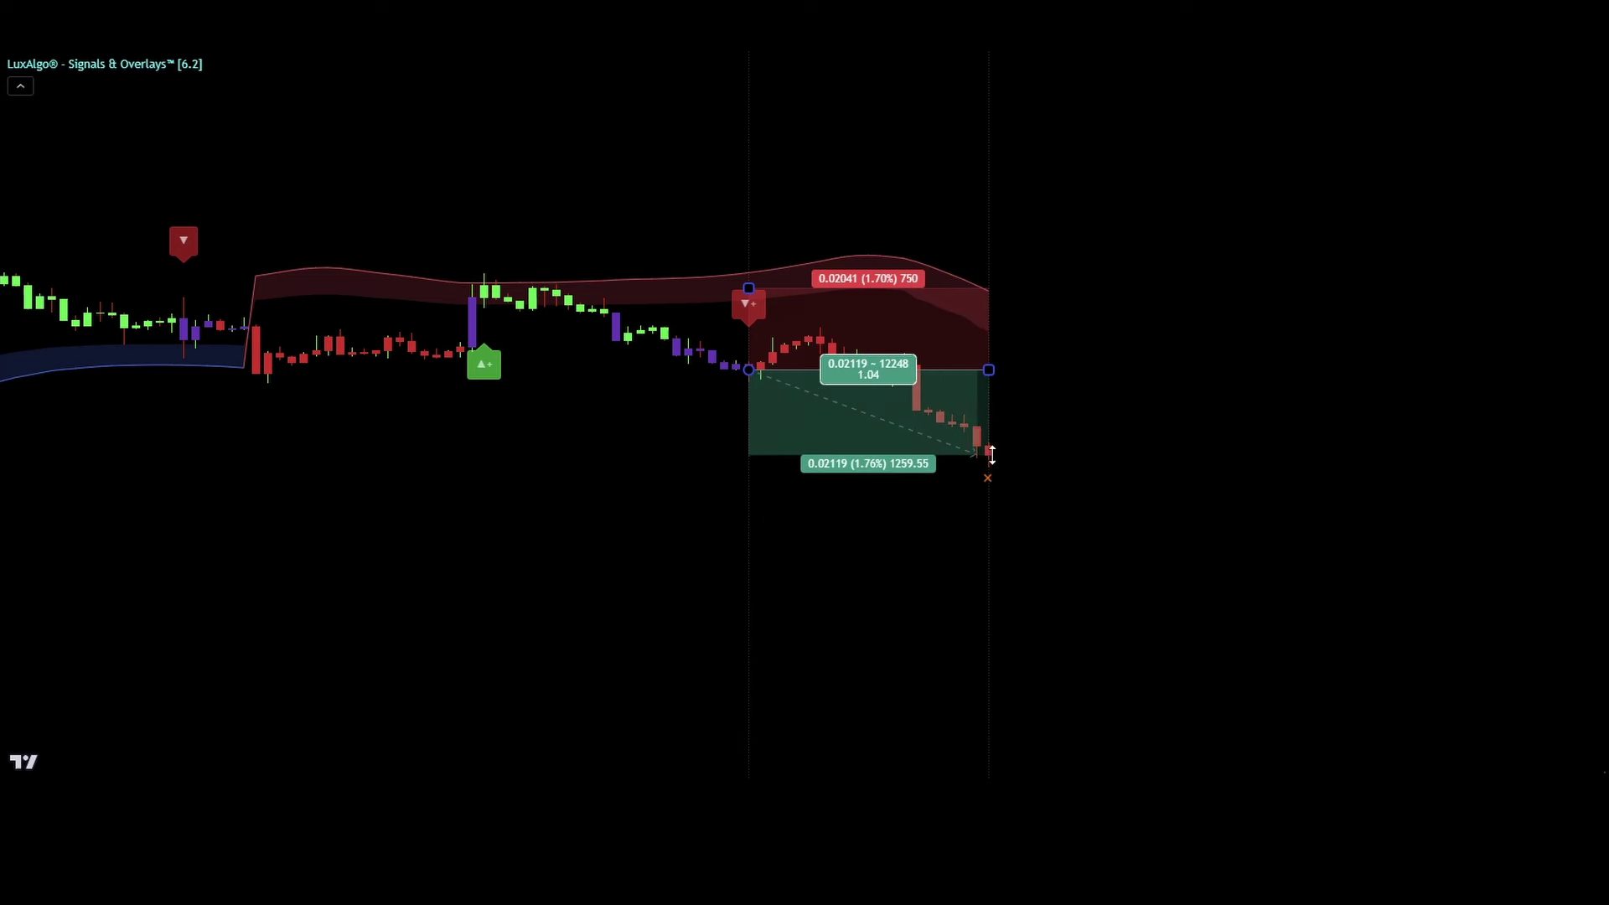
Give it a 1-tick stop and widen the box across later bars with a 2119-tick target
double_click(964, 345)
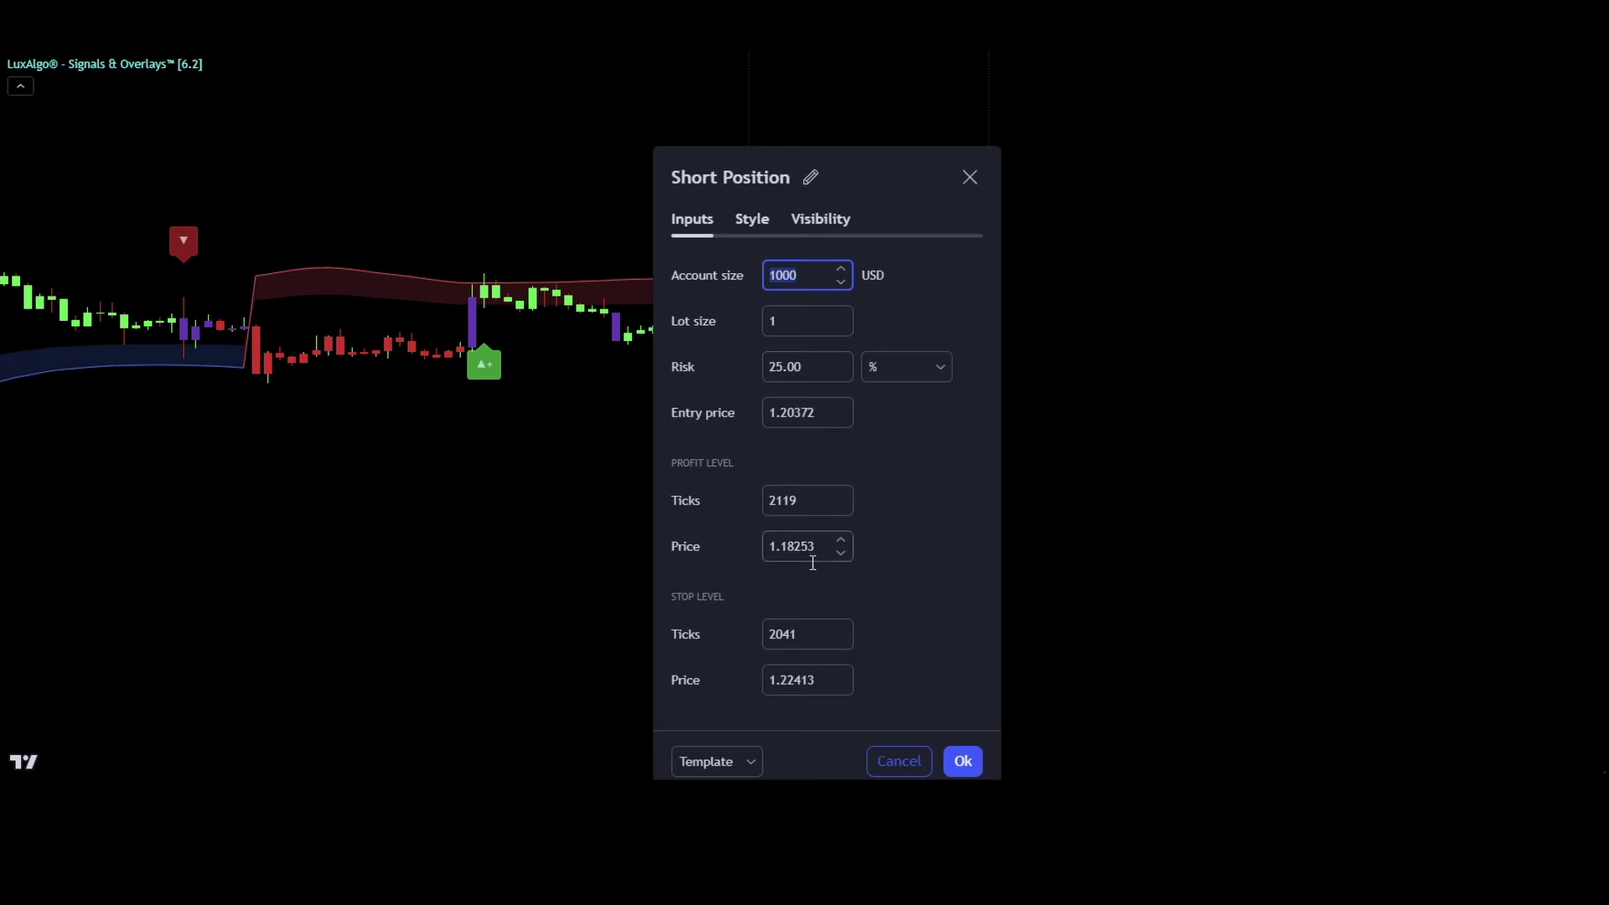
left_click(949, 761)
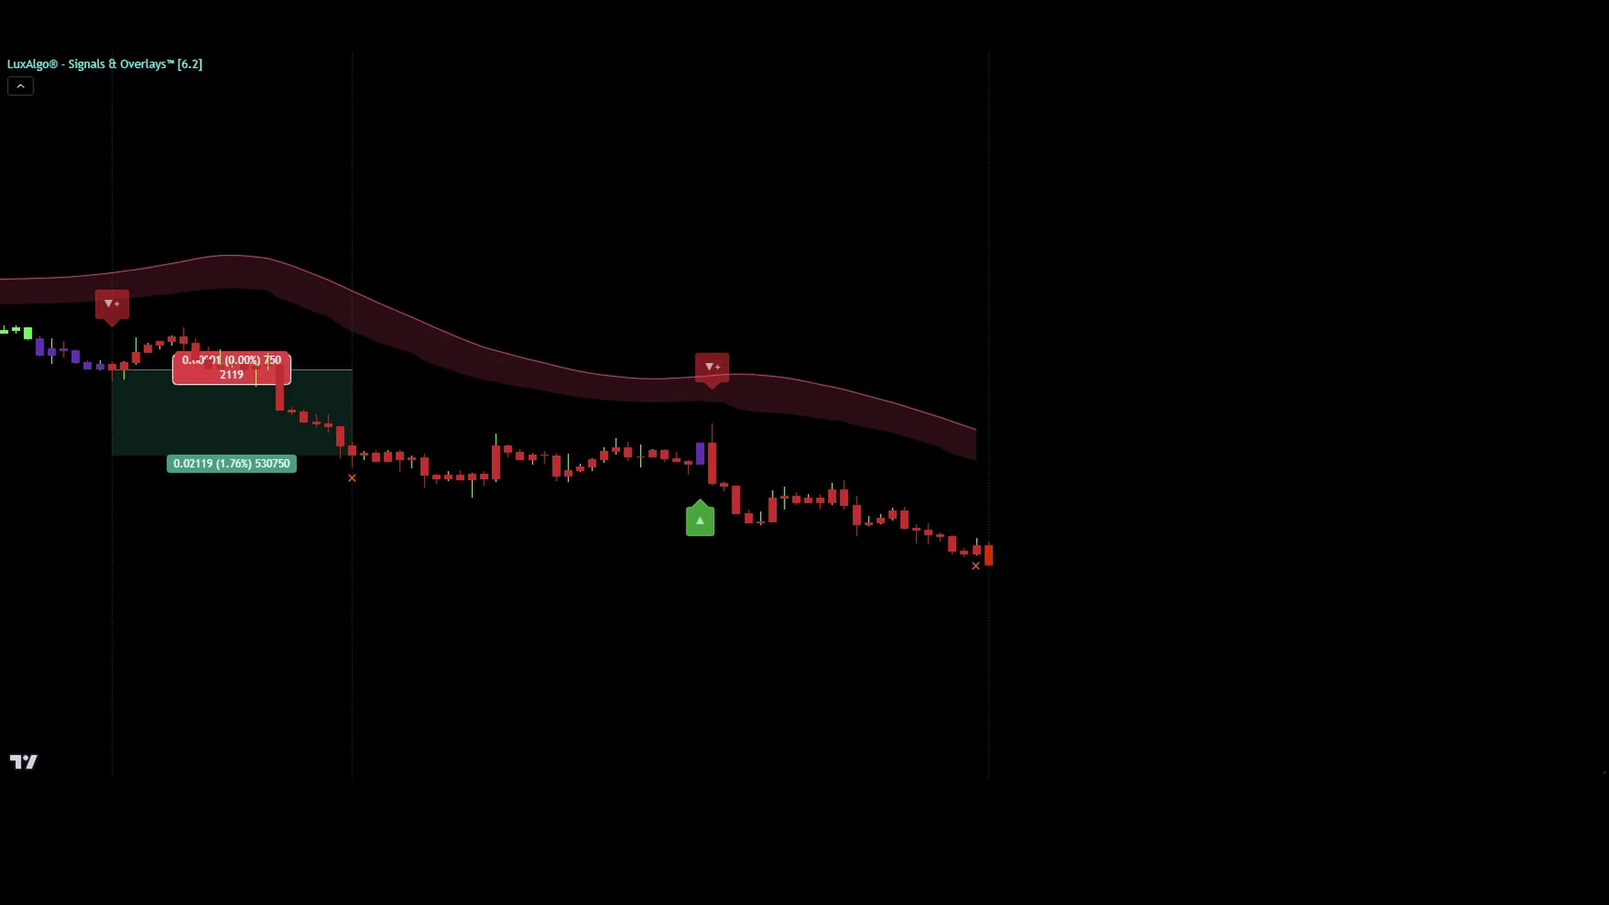
left_click_drag(372, 367, 989, 395)
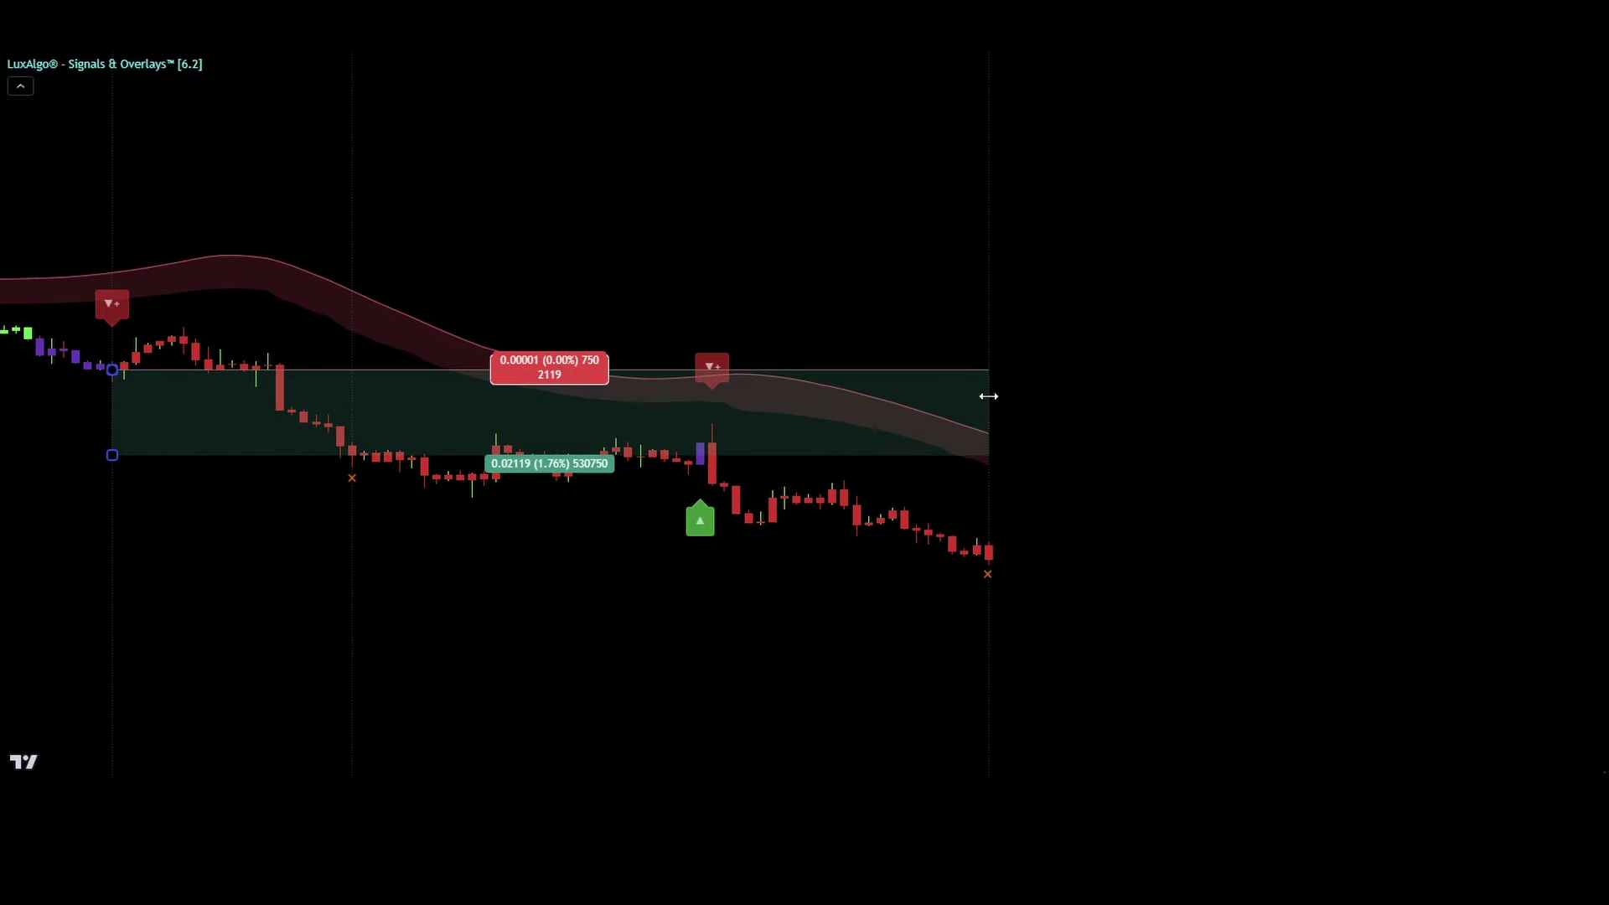
left_click_drag(105, 455, 989, 564)
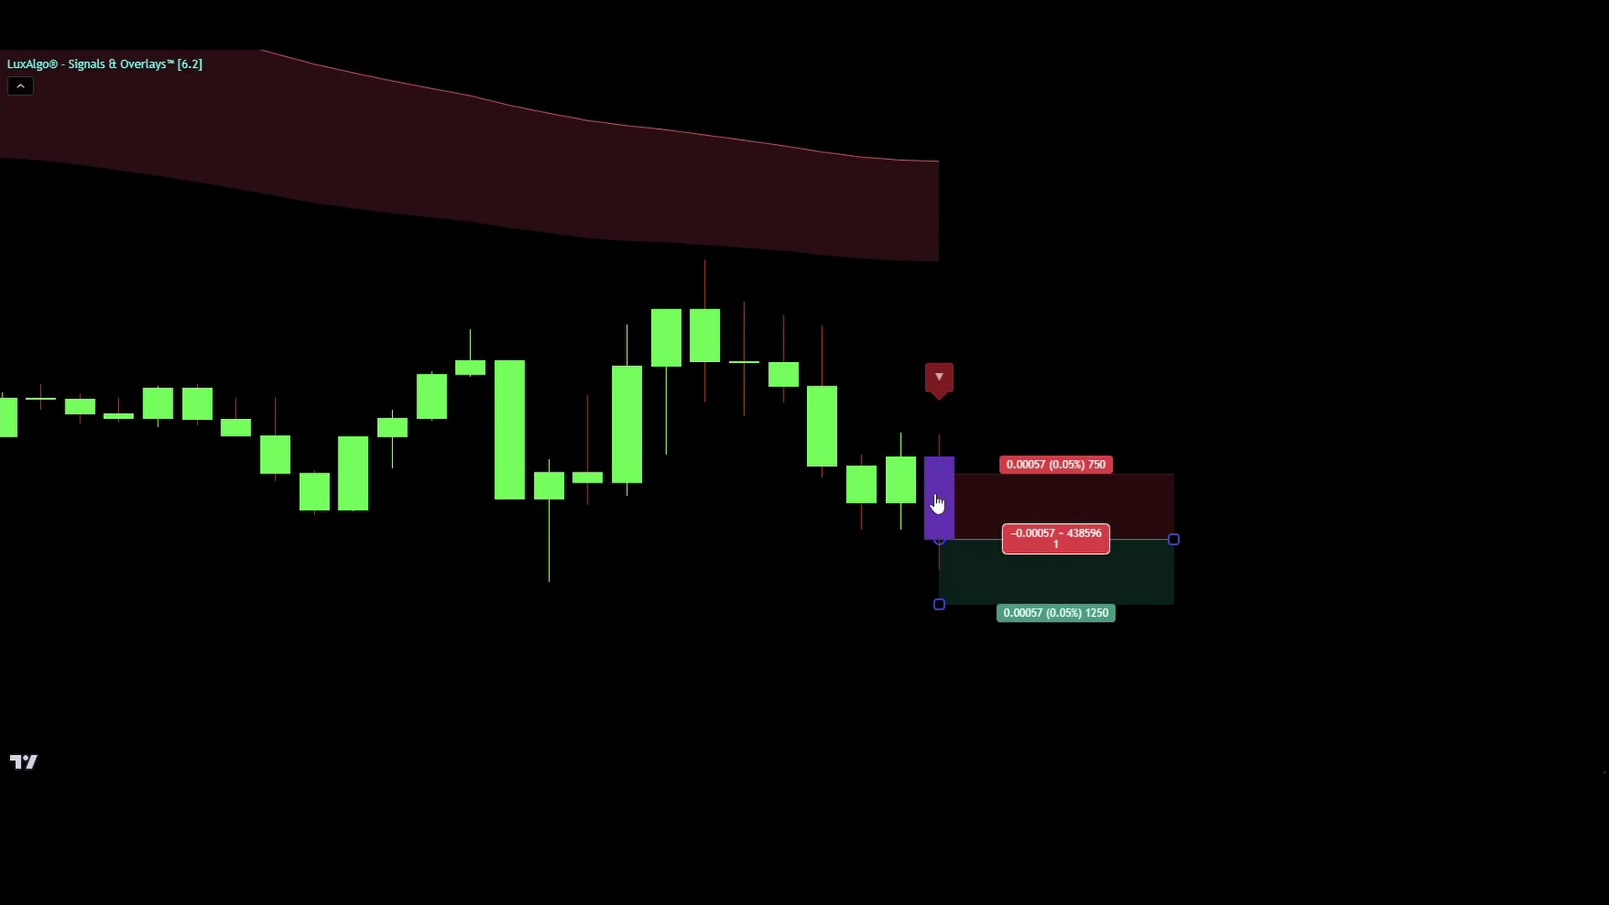
Raise the short position's stop, lower its target, and stretch the box across later bars
left_click_drag(996, 456, 995, 356)
left_click_drag(933, 608, 939, 745)
left_click_drag(1509, 525, 1340, 367)
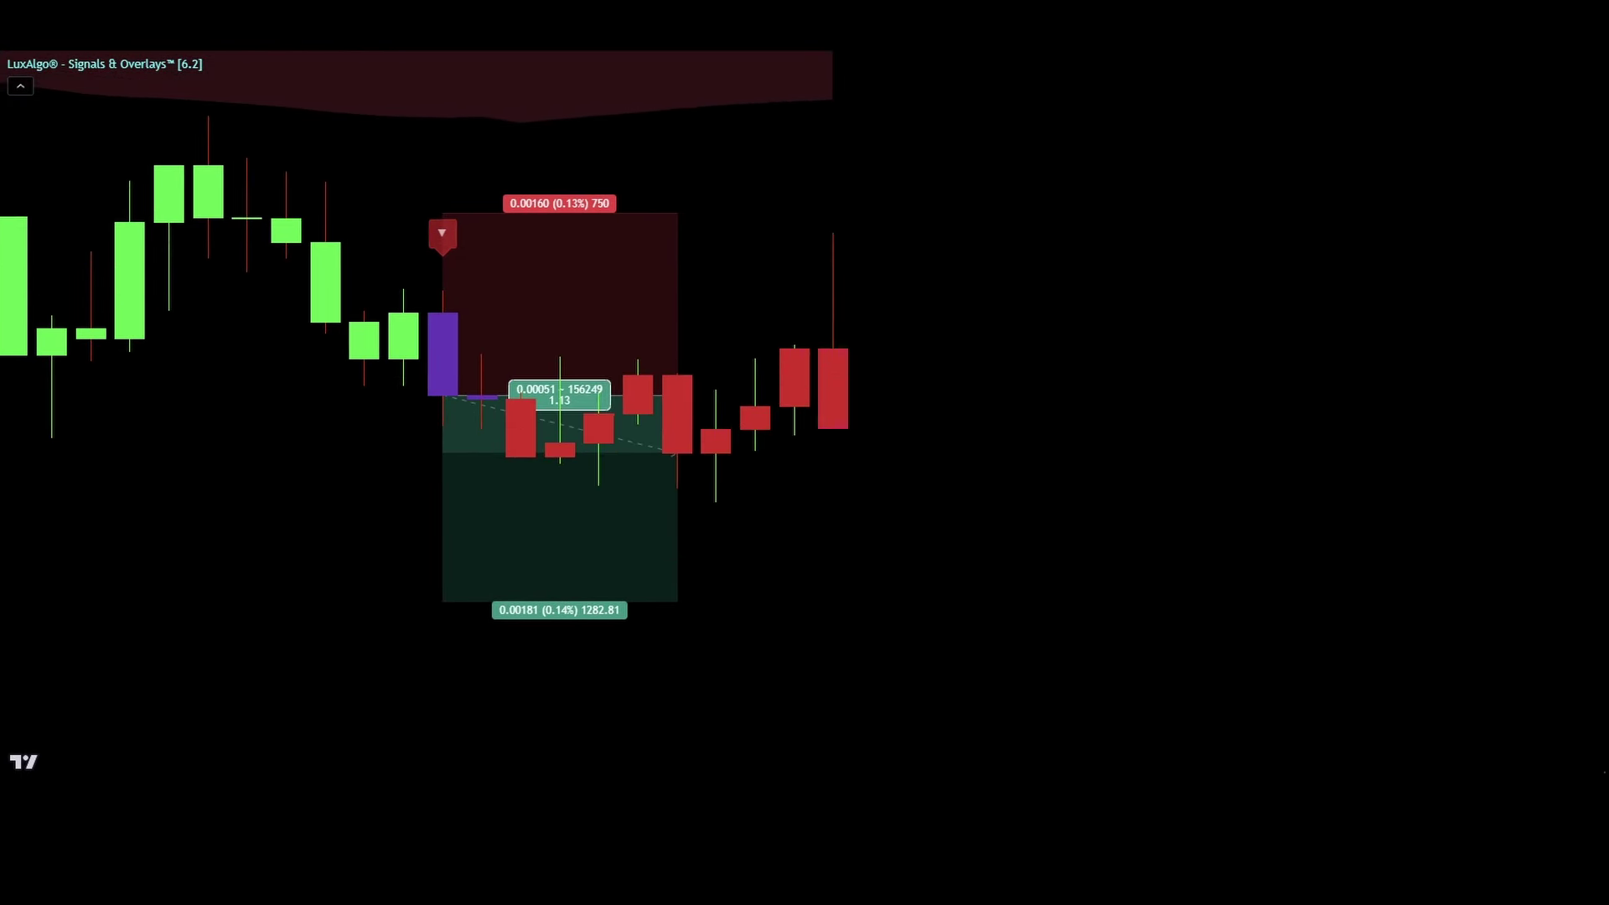
left_click_drag(820, 665, 1110, 643)
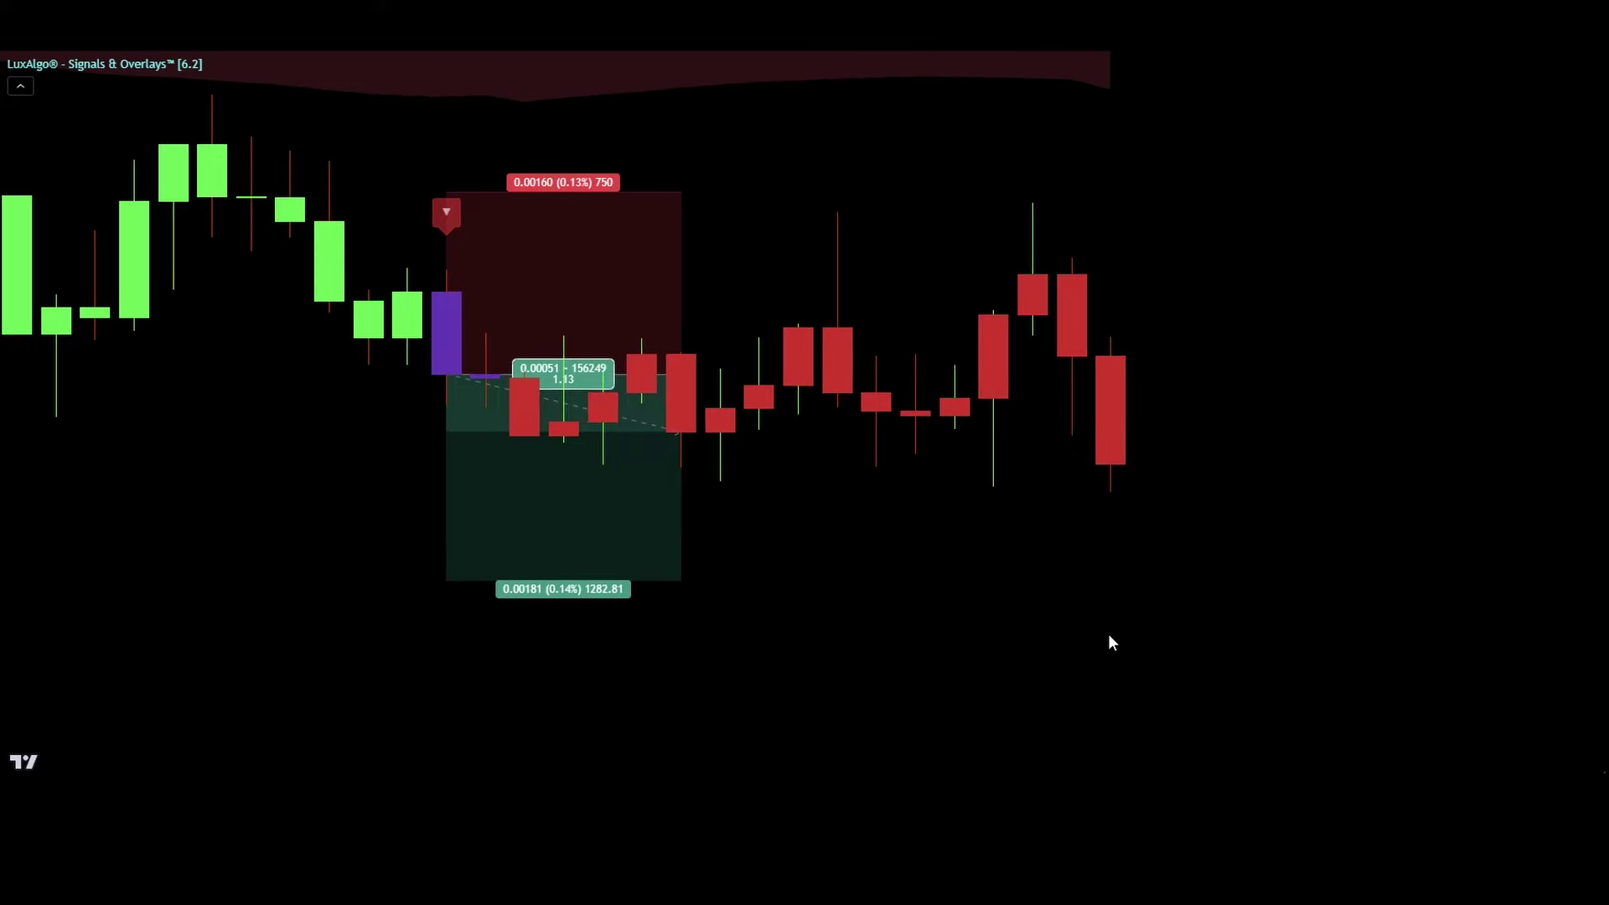
left_click_drag(677, 368, 1149, 369)
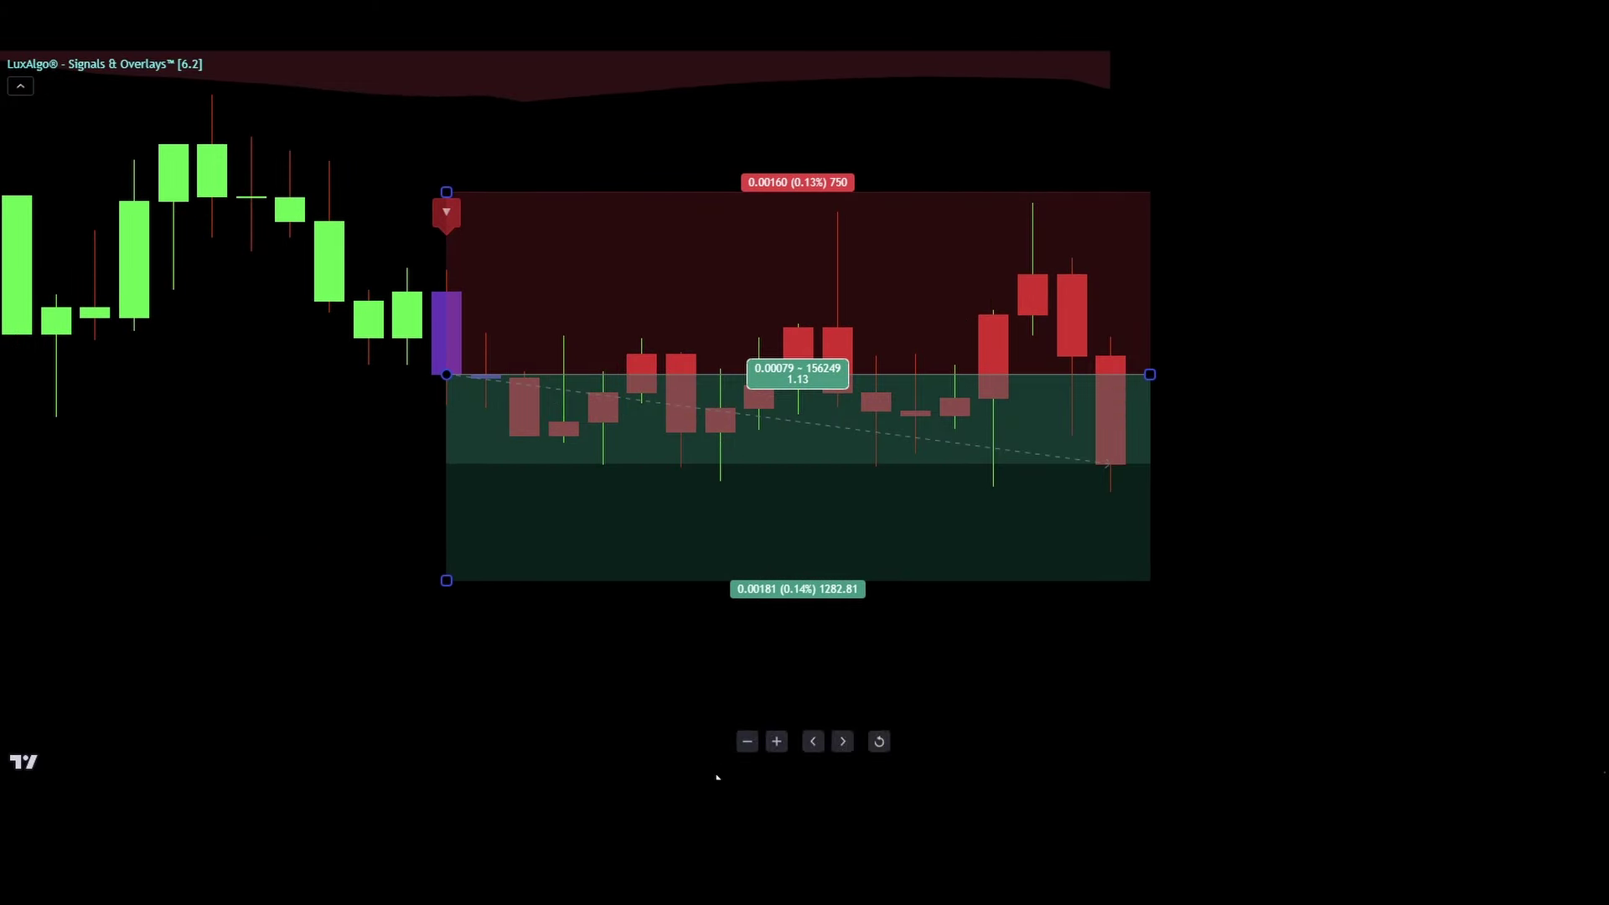
left_click_drag(916, 374, 1033, 375)
Add a second short position at the red signal candle, stop above and target well below entry
left_click_drag(1103, 620, 1408, 658)
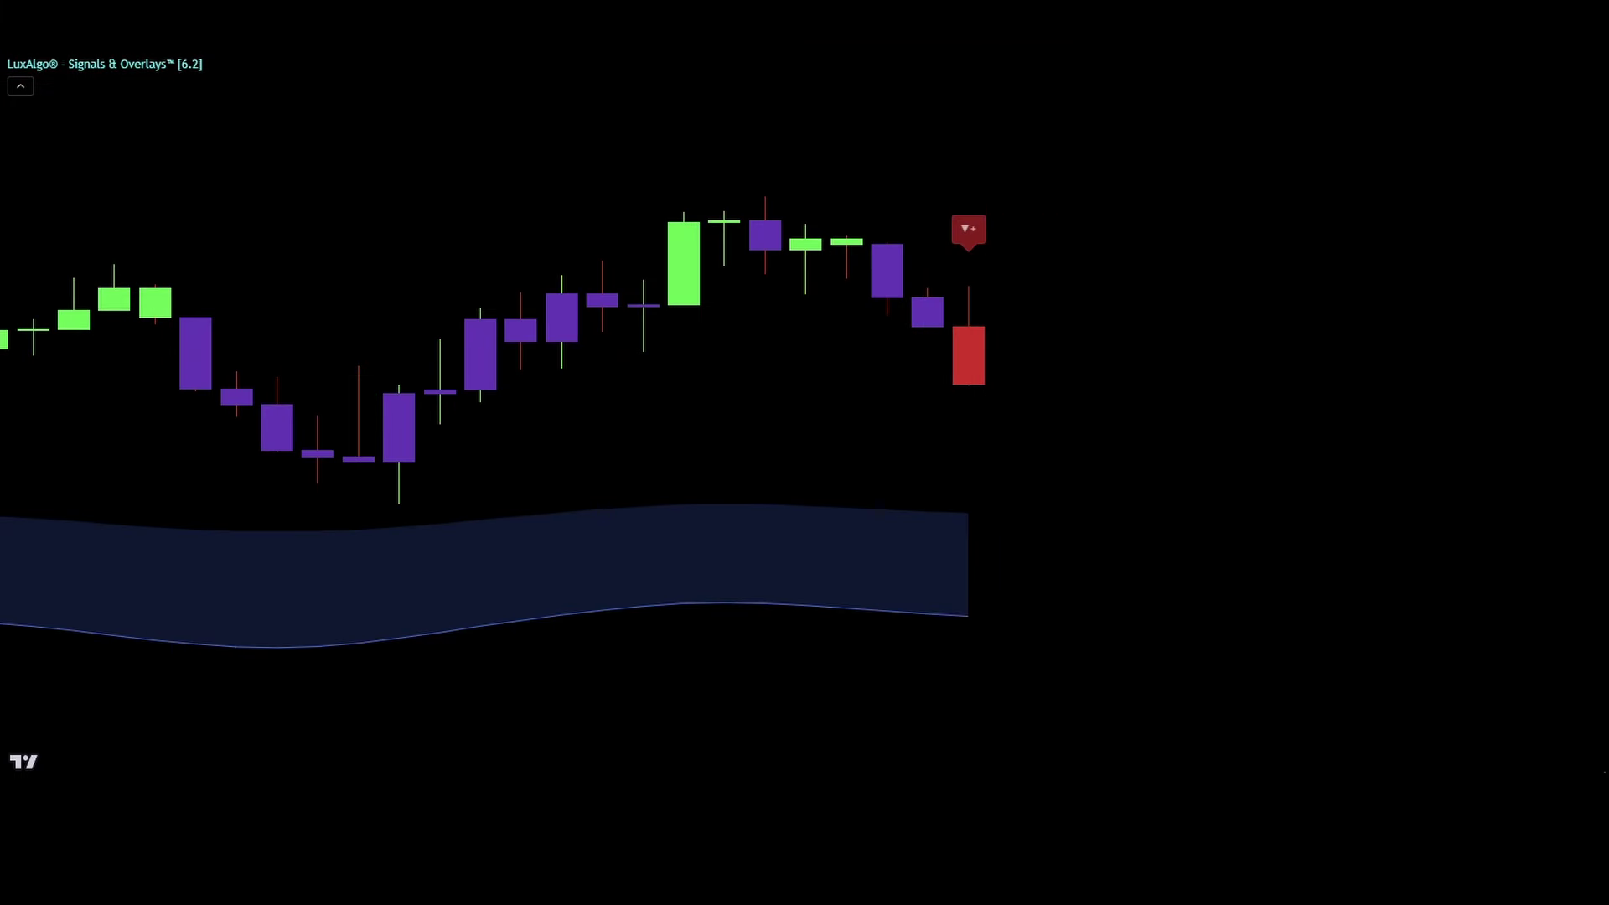
left_click(969, 385)
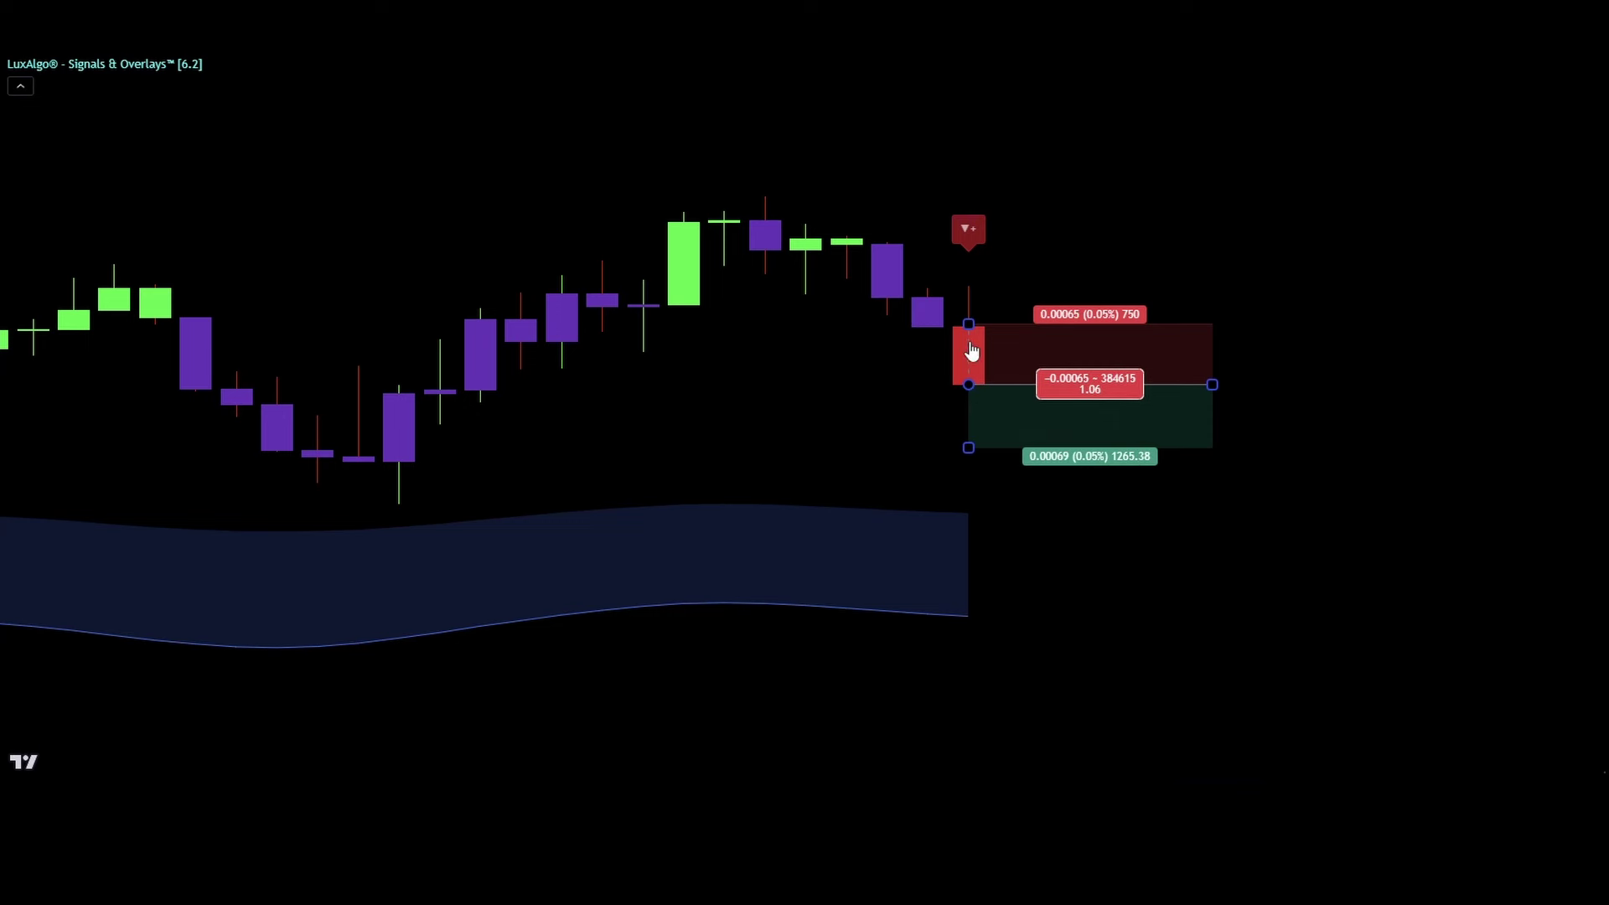
left_click_drag(968, 324, 998, 211)
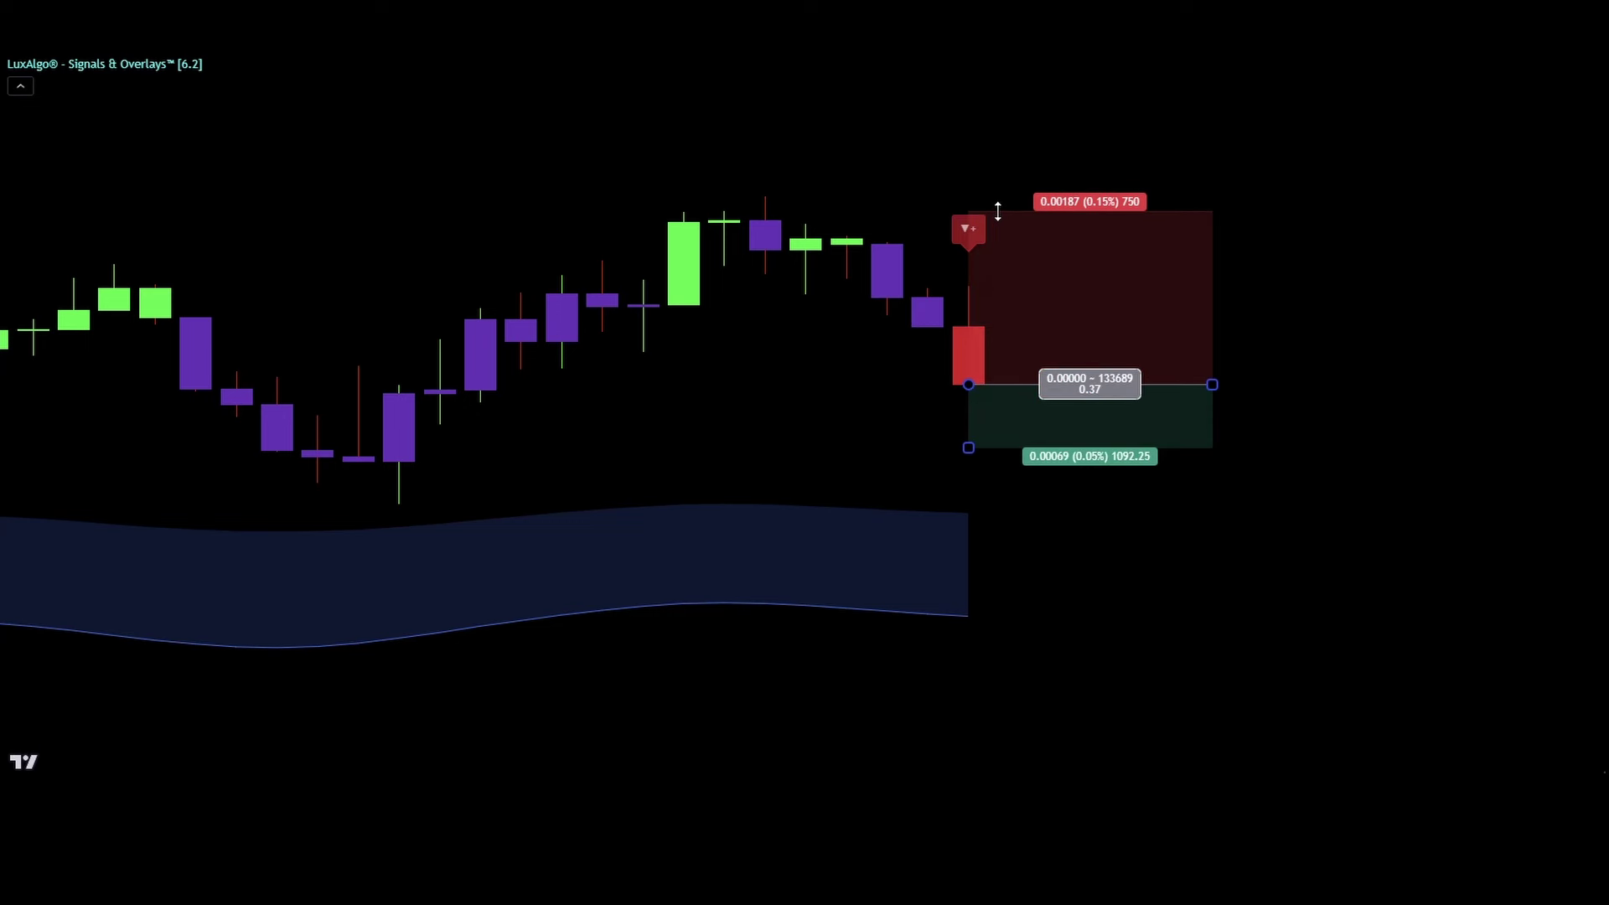
left_click_drag(969, 448, 1087, 644)
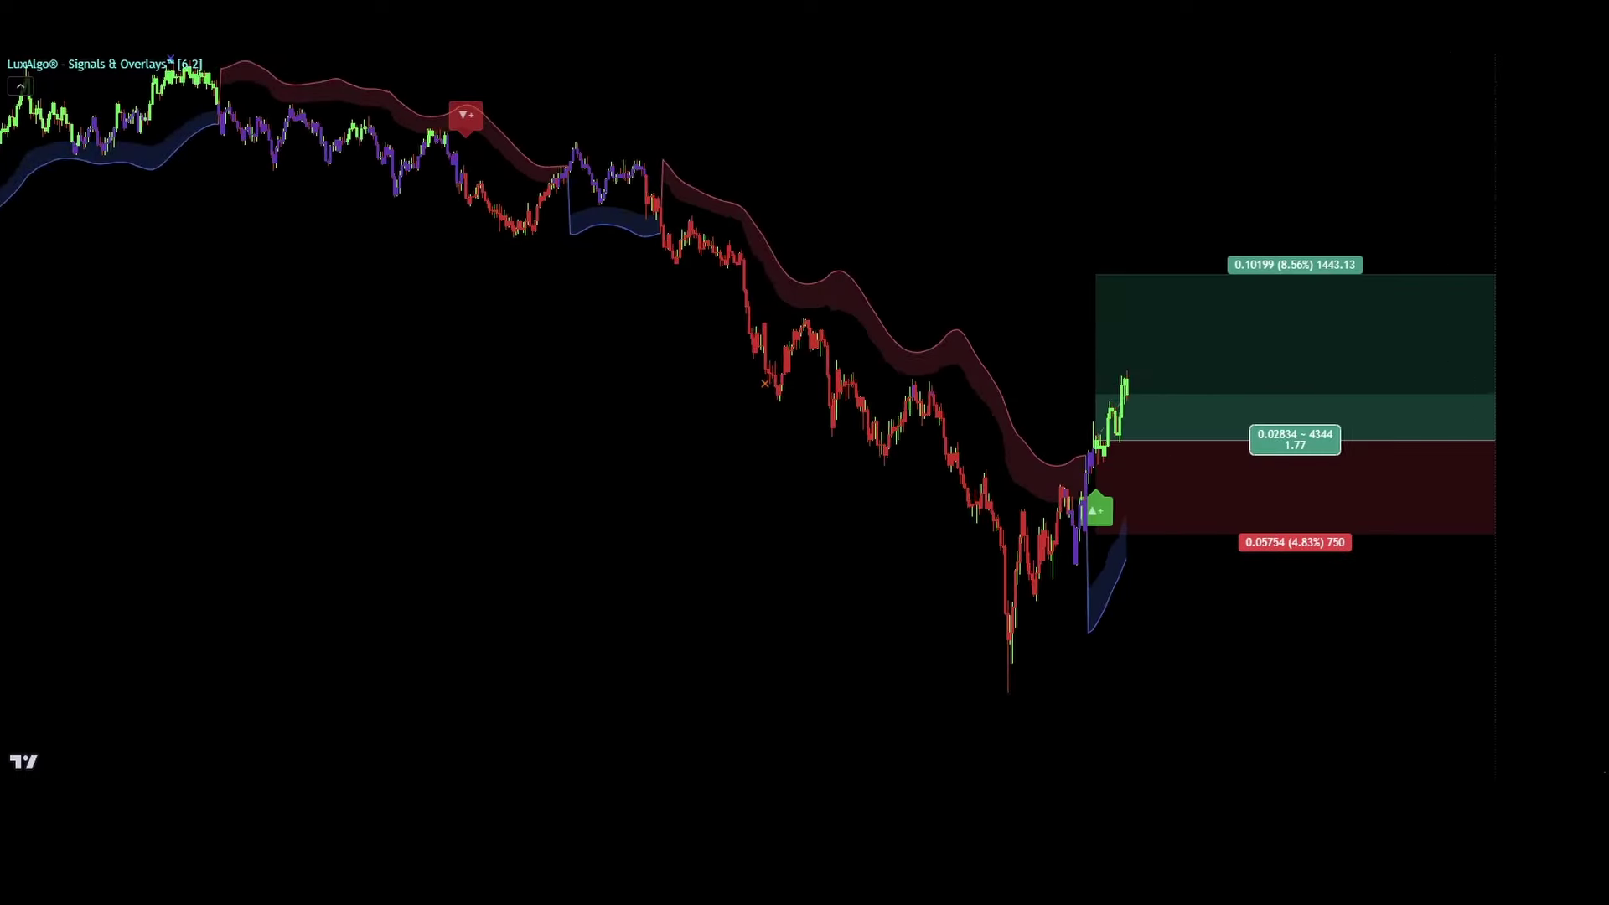
Zoom and pan to show the whole long trade climbing to its 8.56% target
scroll(1291, 453, "up", 5)
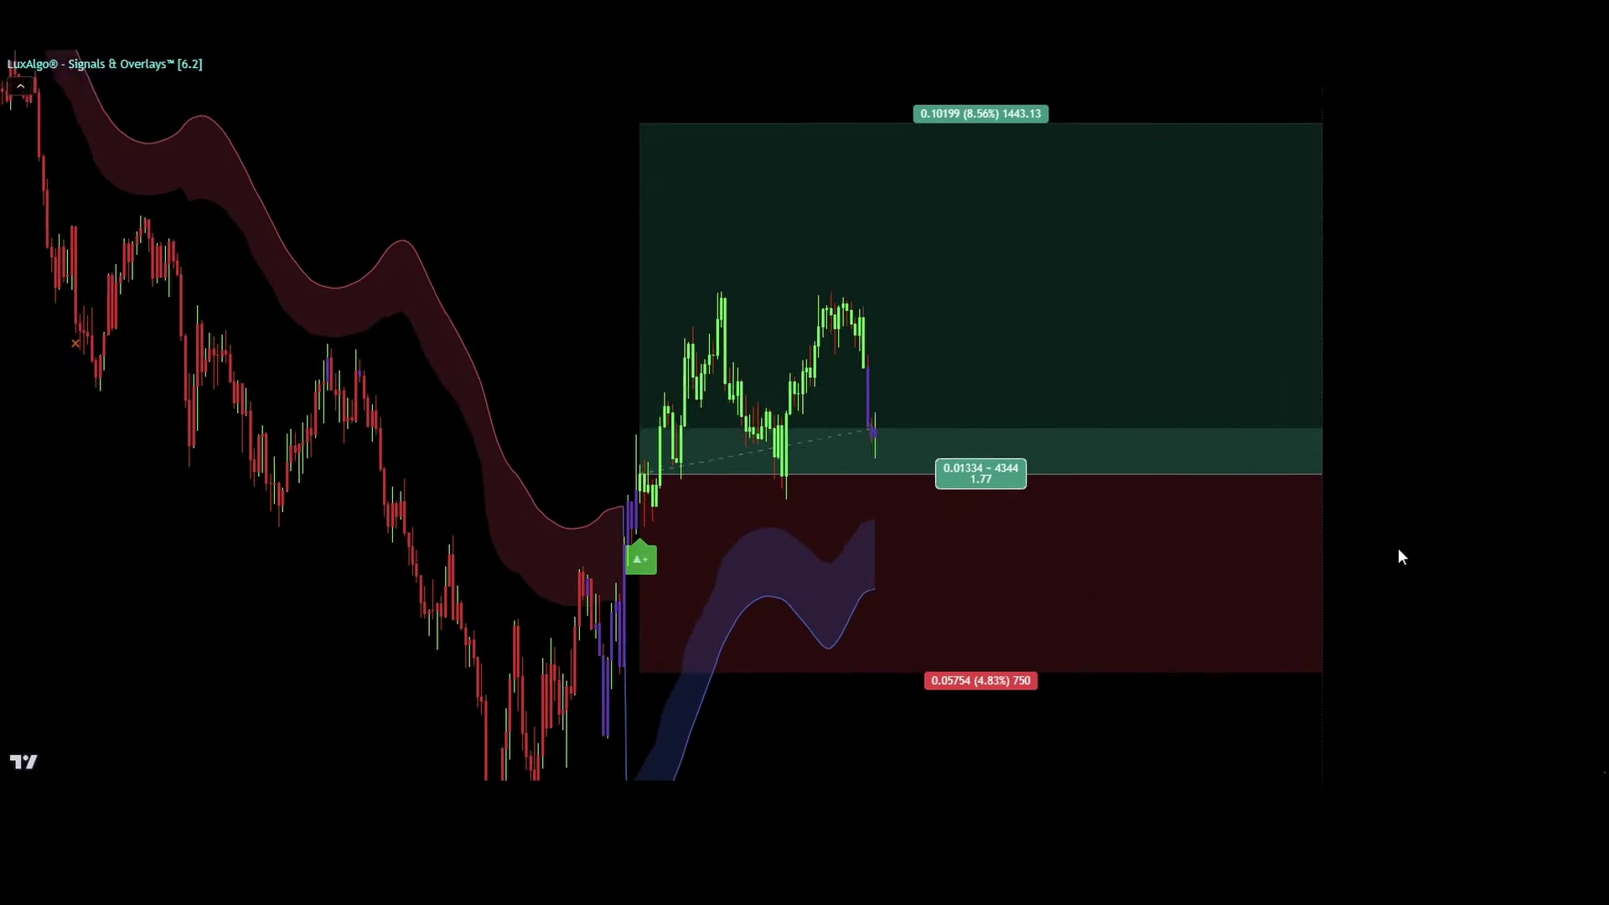
scroll(1544, 553, "up", 5)
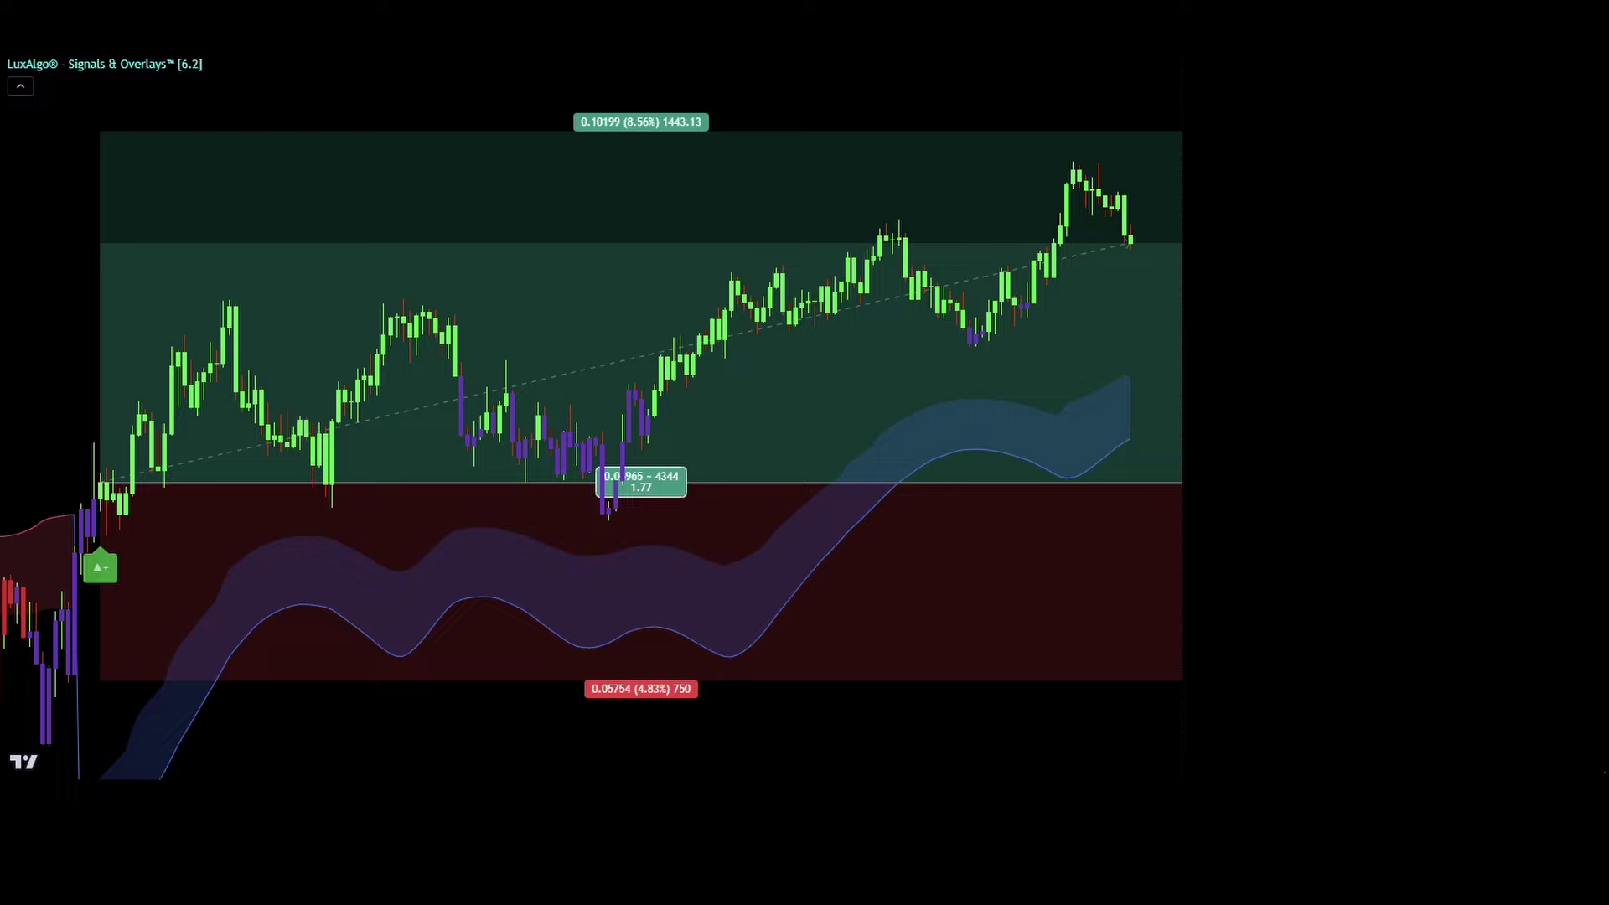
left_click_drag(1304, 652, 1608, 651)
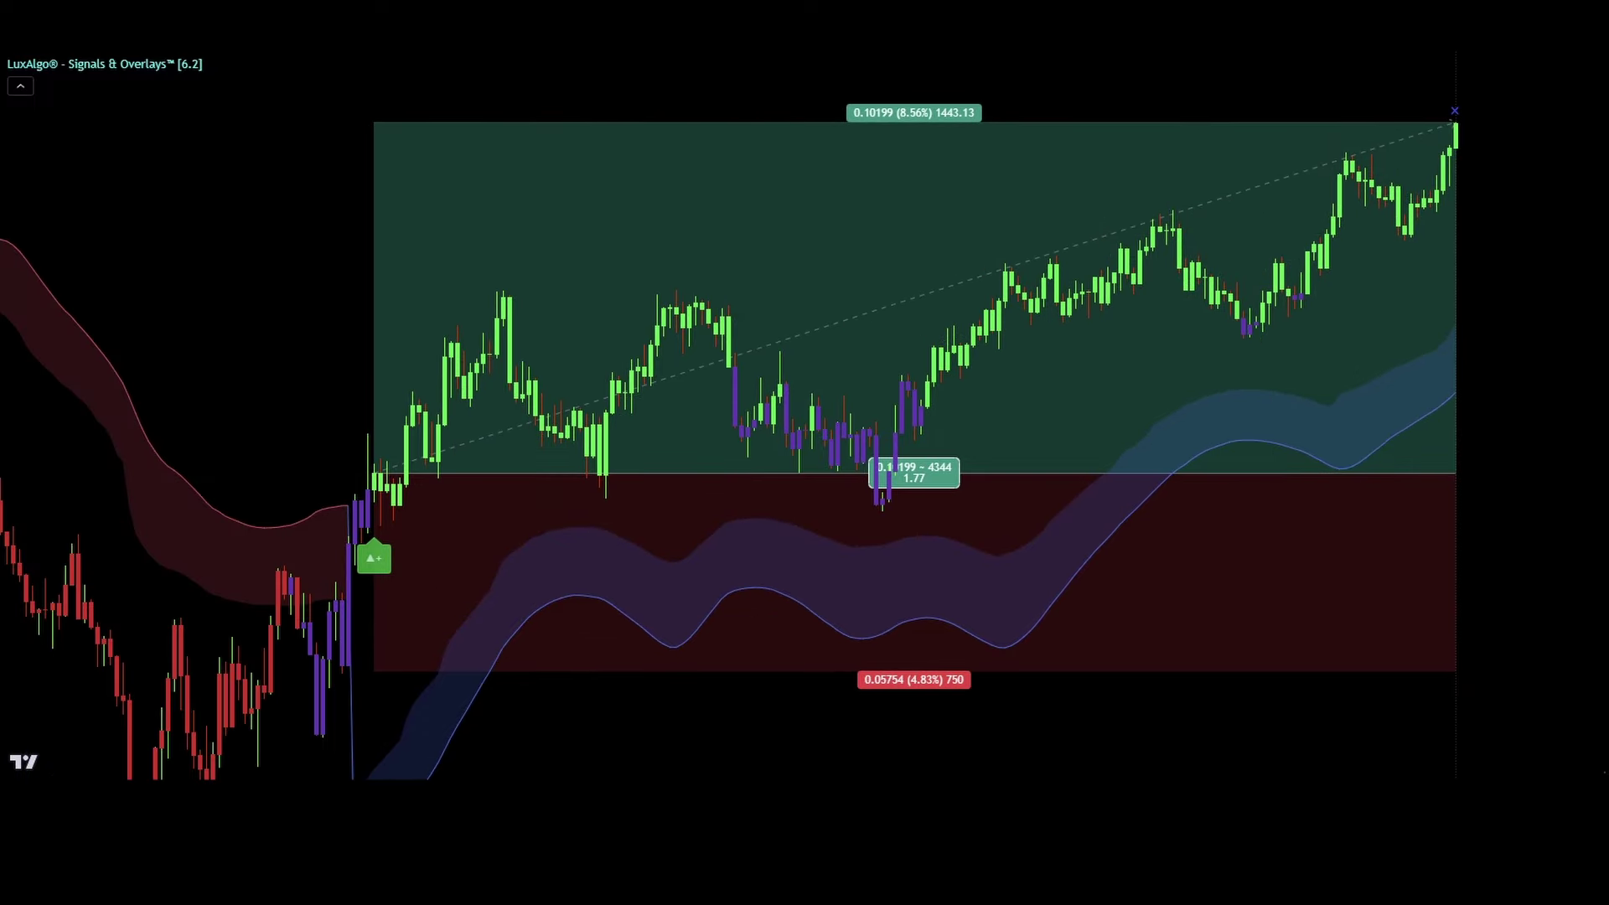